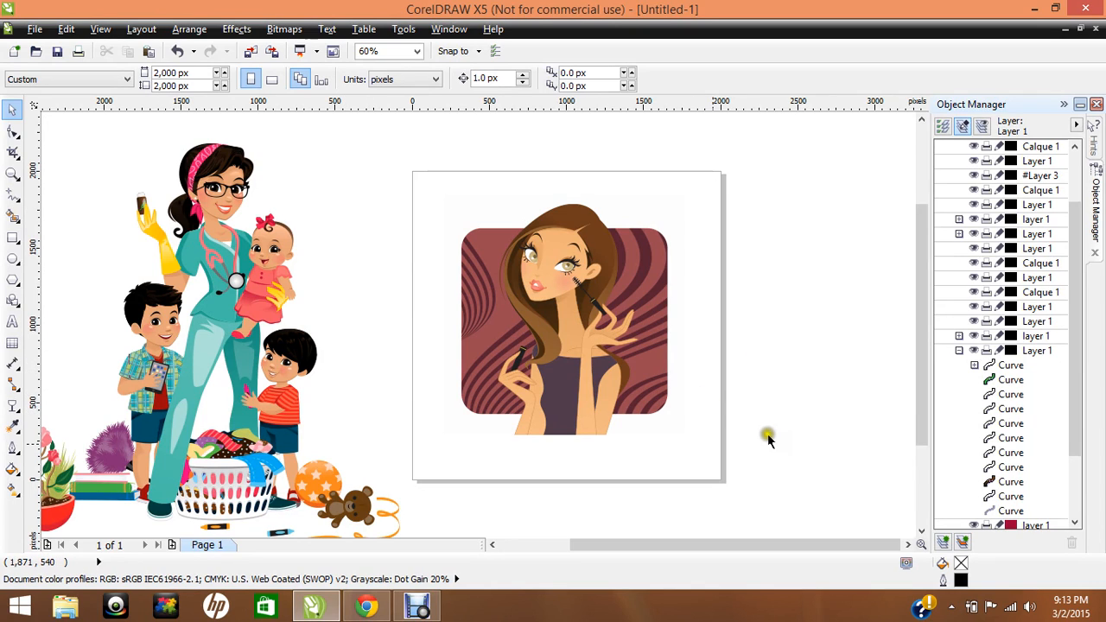
Delete the wavy stripe pattern and the rounded maroon background behind the brown-haired woman.
{"action": "left_click", "coordinate": [828, 308]}
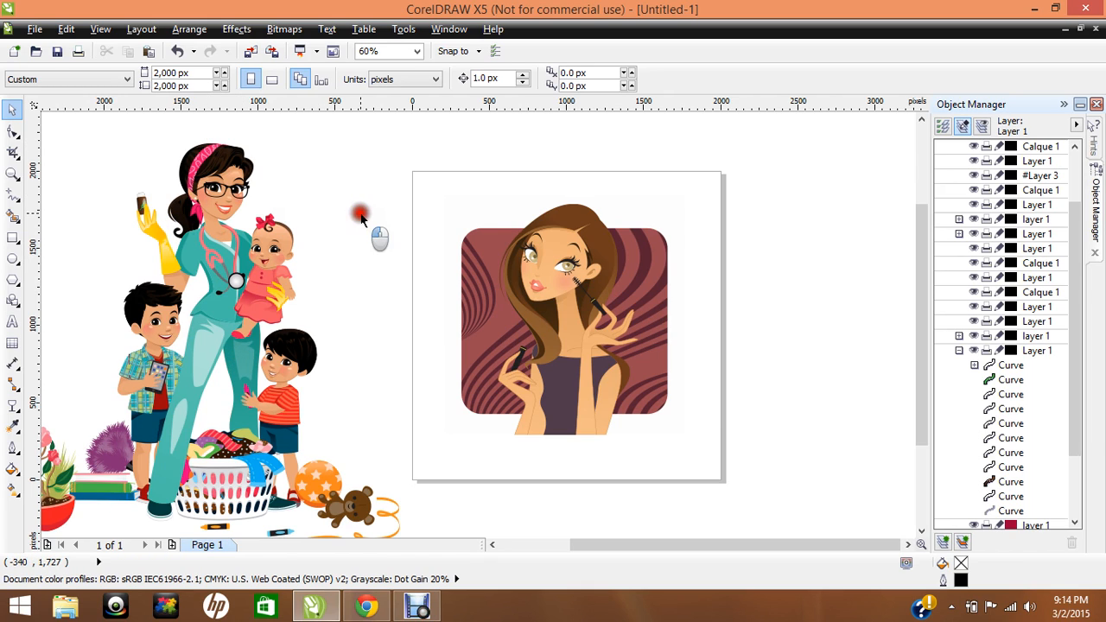
{"action": "left_click", "coordinate": [468, 276]}
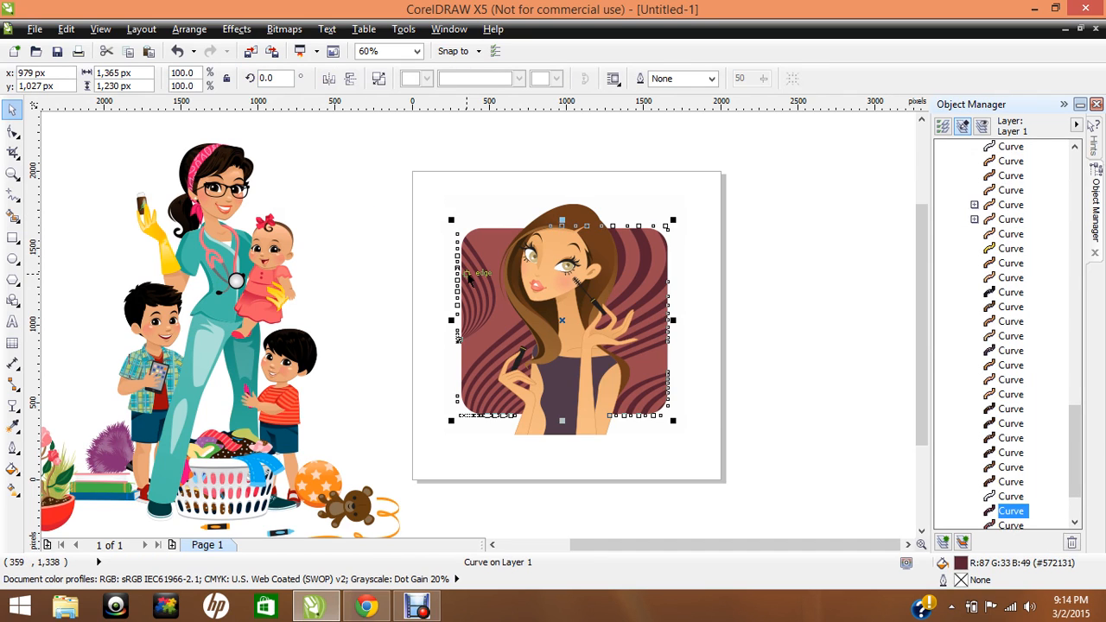
{"action": "key", "text": "Delete"}
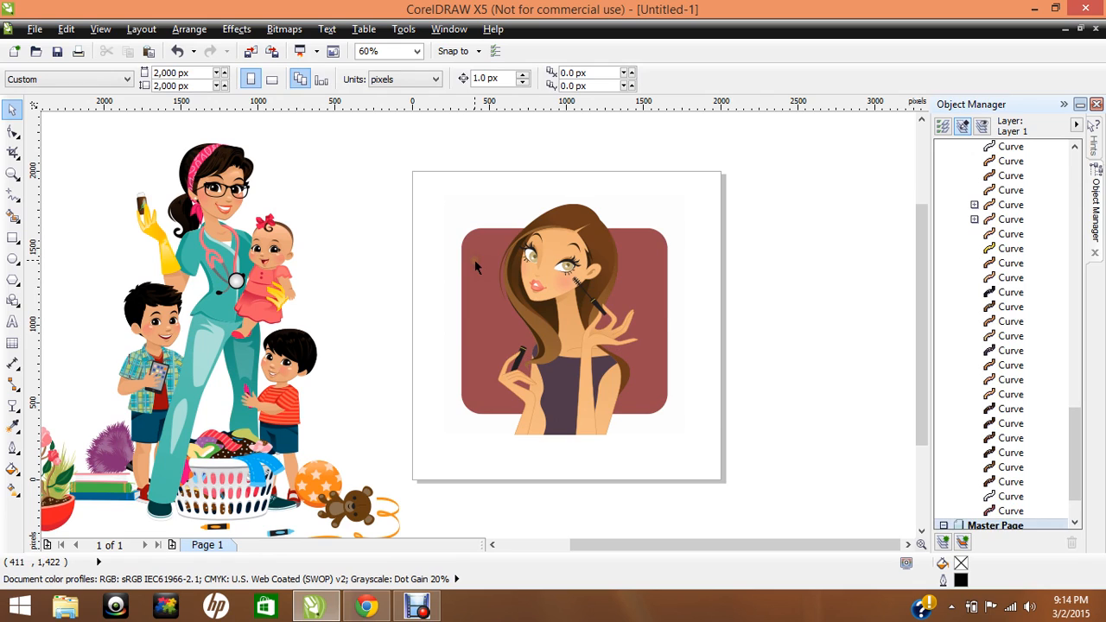
{"action": "left_click", "coordinate": [475, 266]}
{"action": "key", "text": "Delete"}
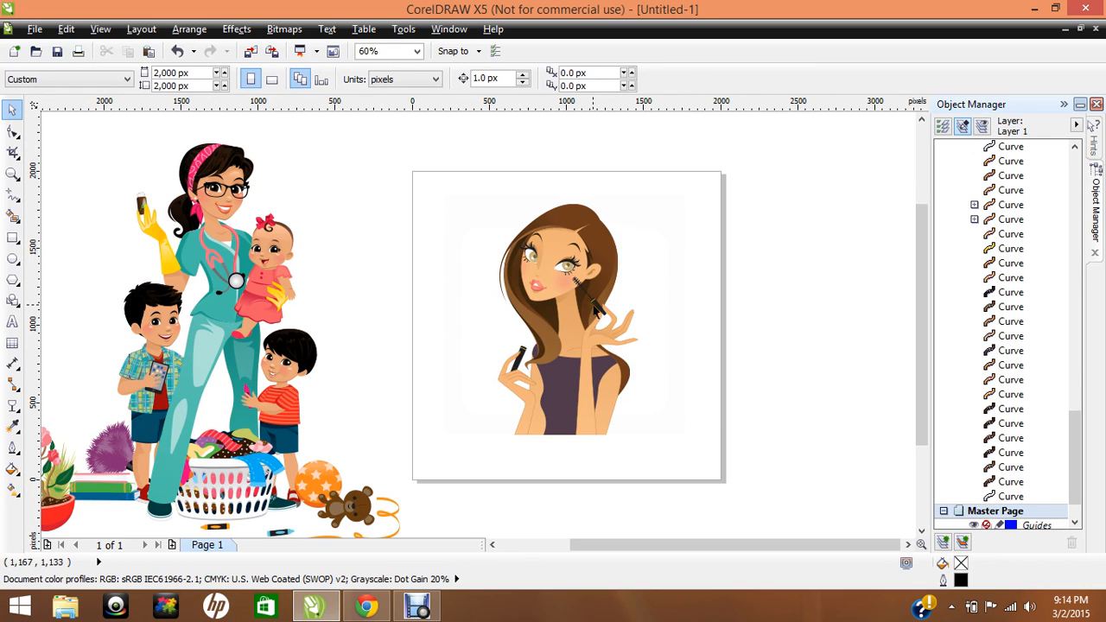
Delete all the pieces of the mascara wand between the brown-haired woman's cheek and her raised hand.
{"action": "left_click", "coordinate": [593, 305]}
{"action": "key", "text": "Delete"}
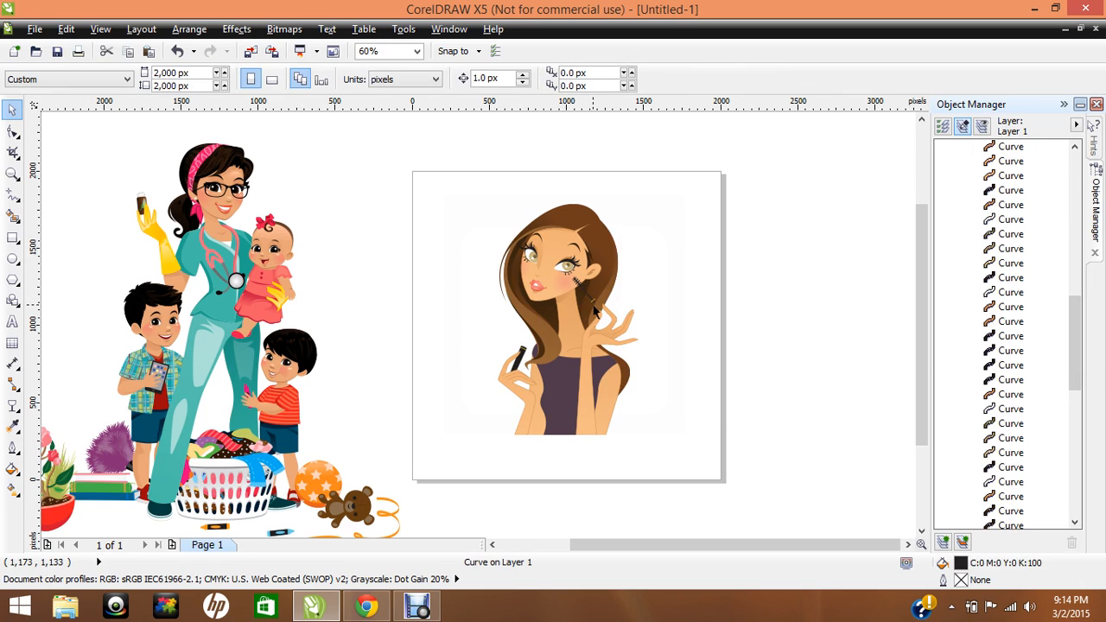
{"action": "left_click", "coordinate": [593, 304]}
{"action": "key", "text": "Delete"}
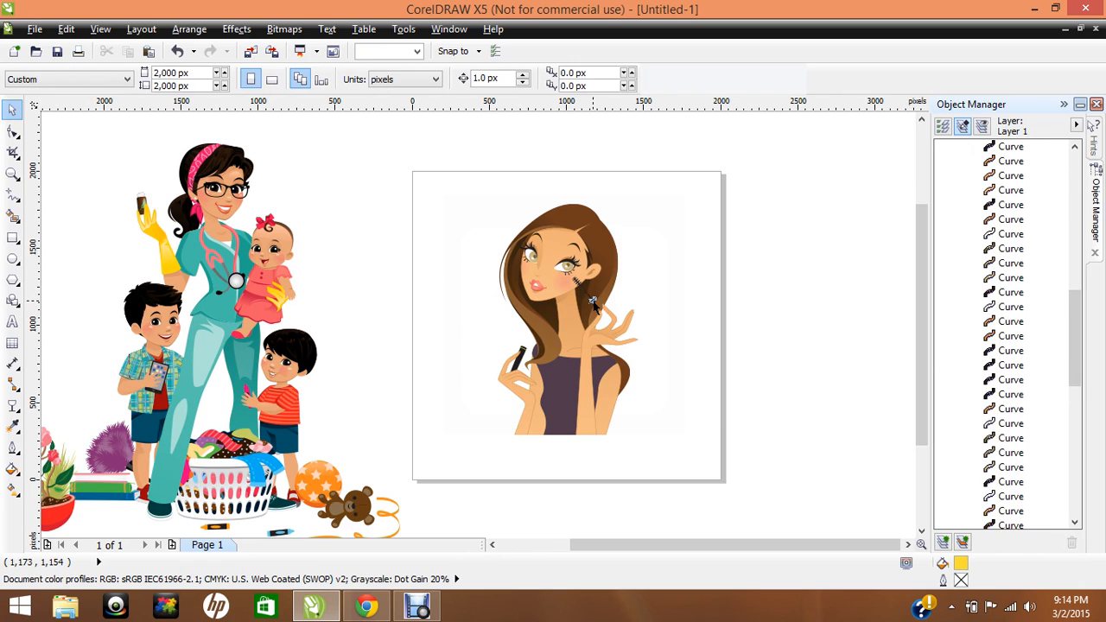
{"action": "left_click", "coordinate": [579, 285]}
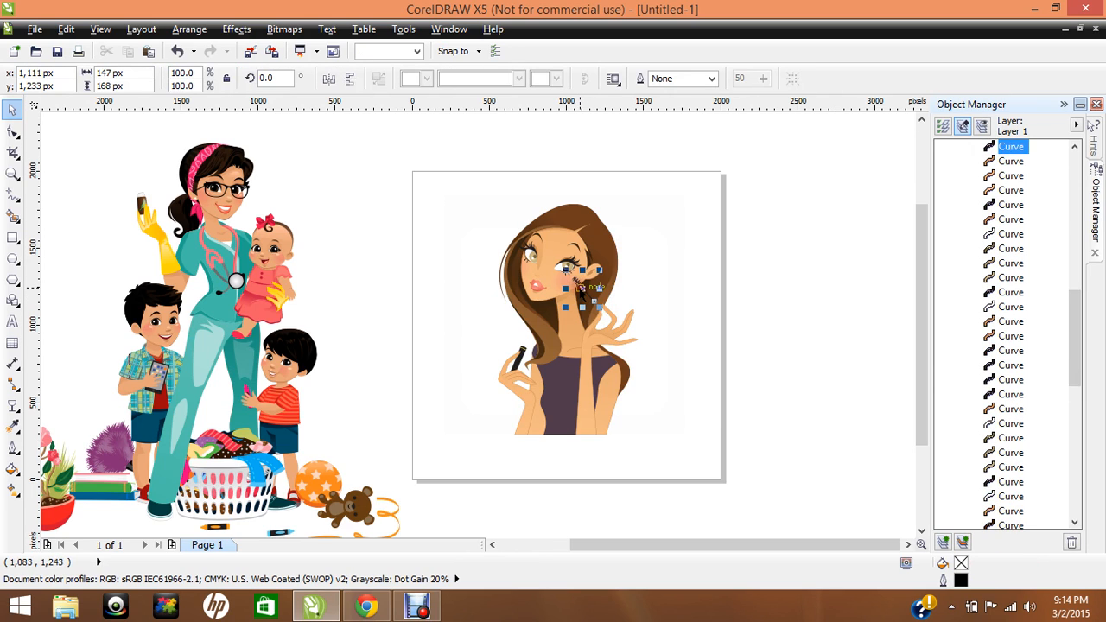
{"action": "key", "text": "Delete"}
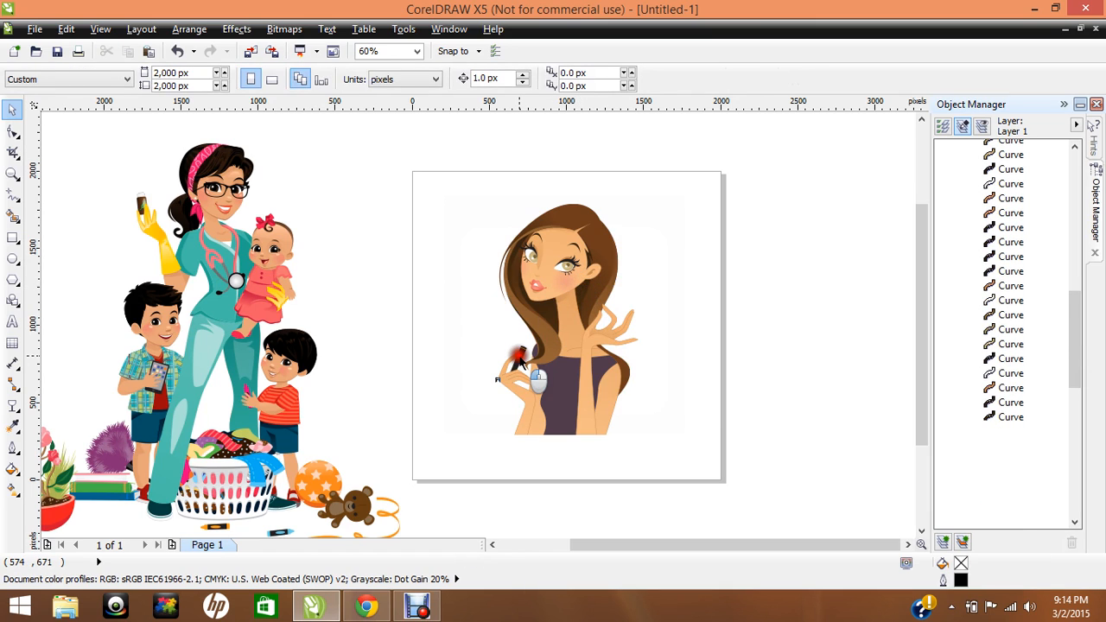
Delete the brown-haired woman's lower hand together with the mascara tube it holds.
{"action": "left_click", "coordinate": [519, 356]}
{"action": "key", "text": "Delete"}
{"action": "left_click", "coordinate": [519, 358]}
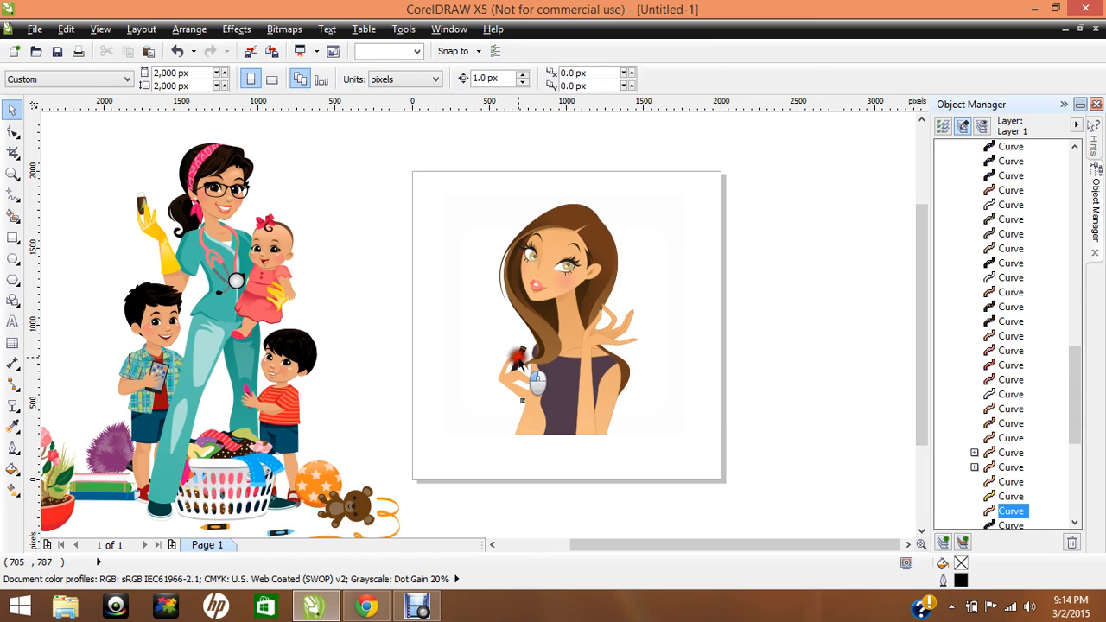
{"action": "key", "text": "Delete"}
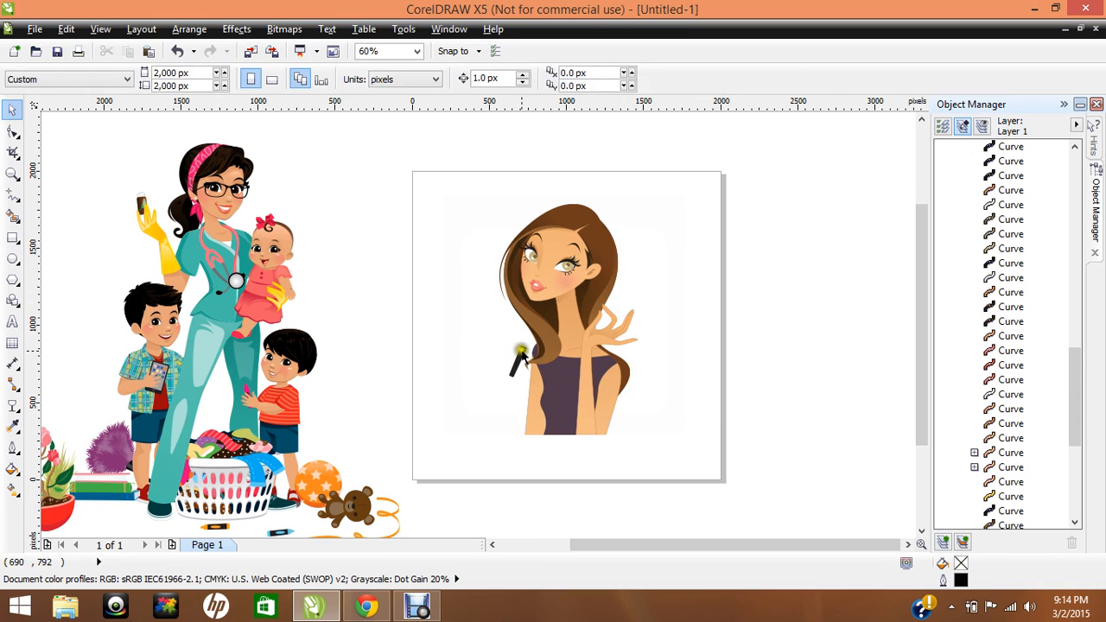
{"action": "left_click", "coordinate": [521, 356]}
{"action": "key", "text": "Delete"}
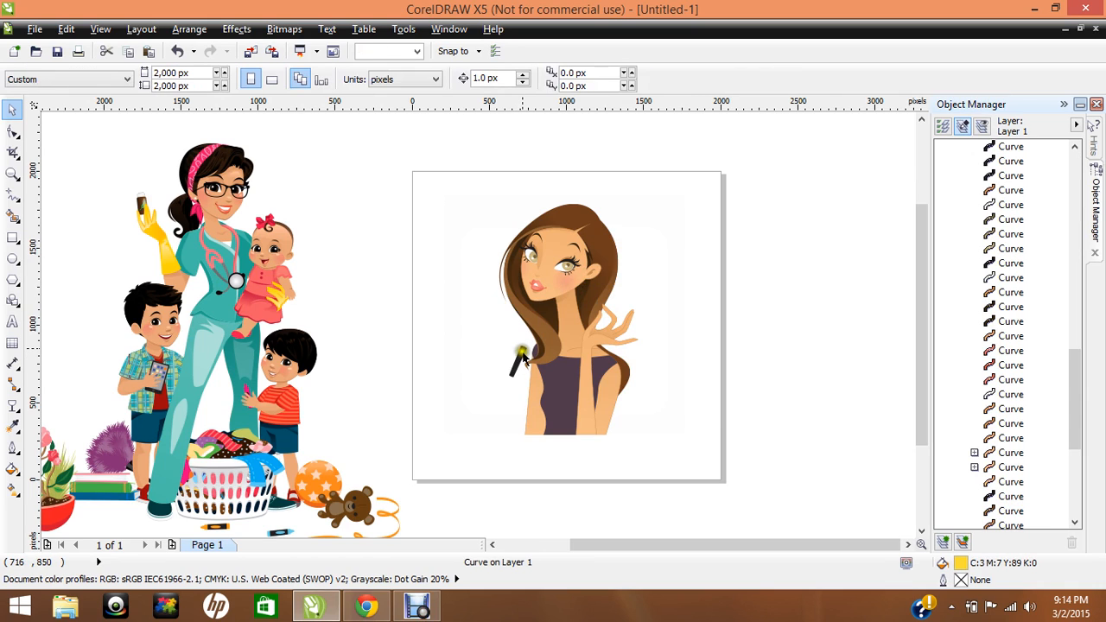
{"action": "left_click", "coordinate": [522, 355]}
{"action": "key", "text": "Delete"}
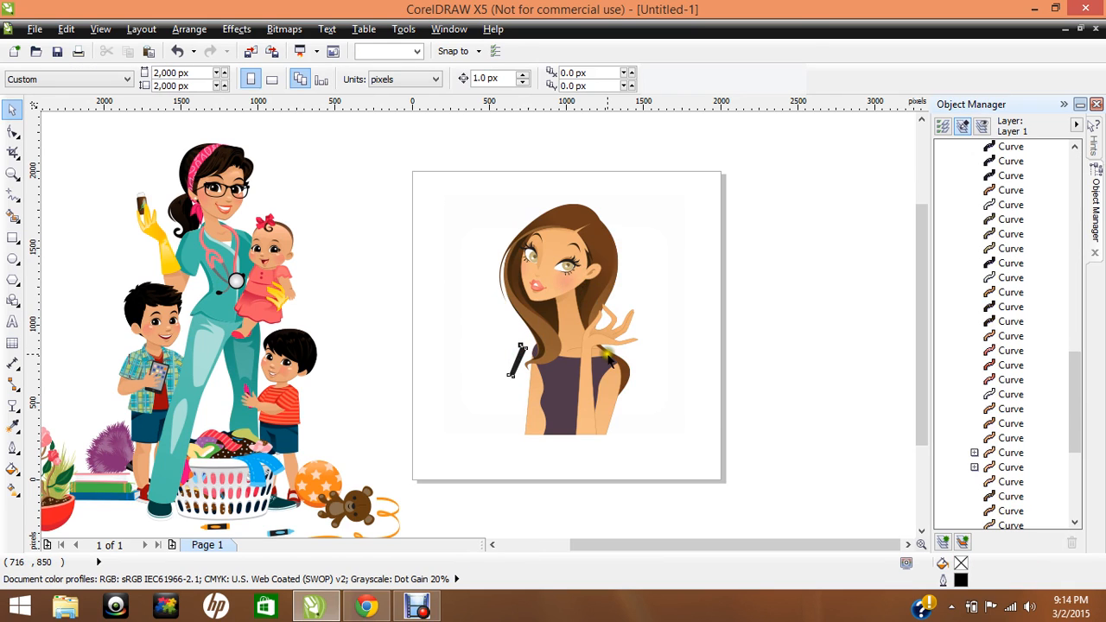
{"action": "key", "text": "Delete"}
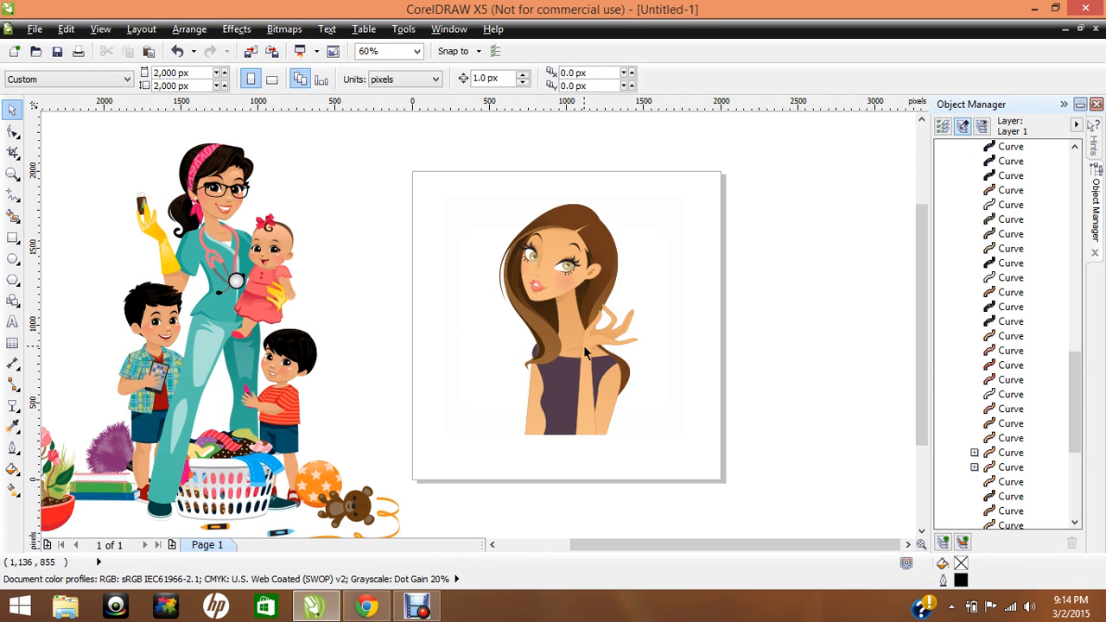
Delete the brown-haired woman's raised forearm and hand, including the shading and the leftover finger outlines.
{"action": "left_click", "coordinate": [586, 353]}
{"action": "key", "text": "Delete"}
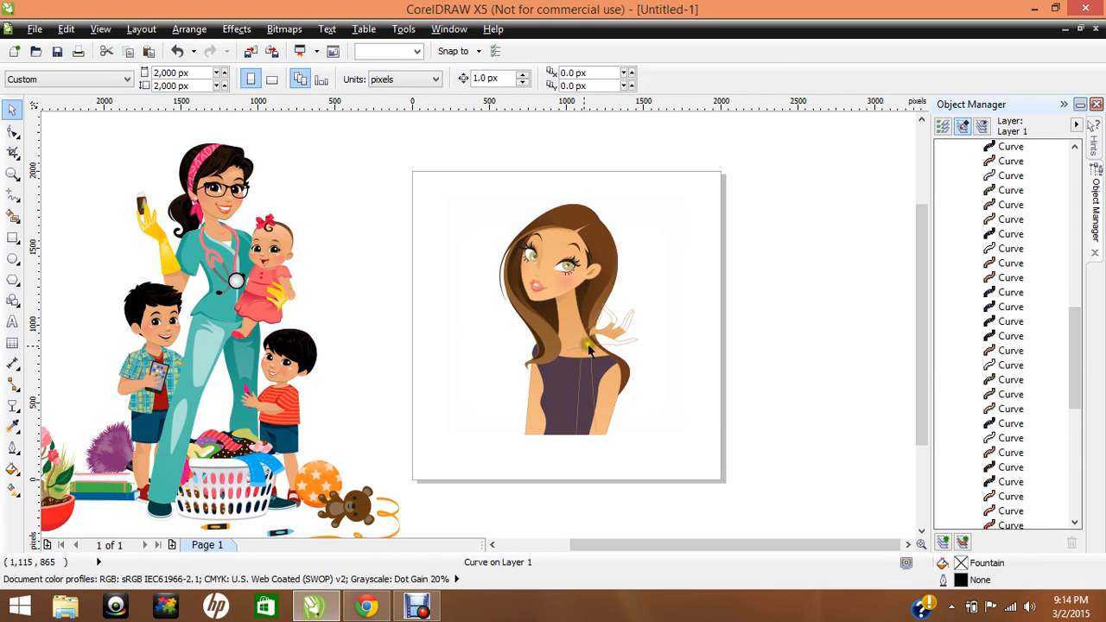
{"action": "left_click", "coordinate": [605, 337]}
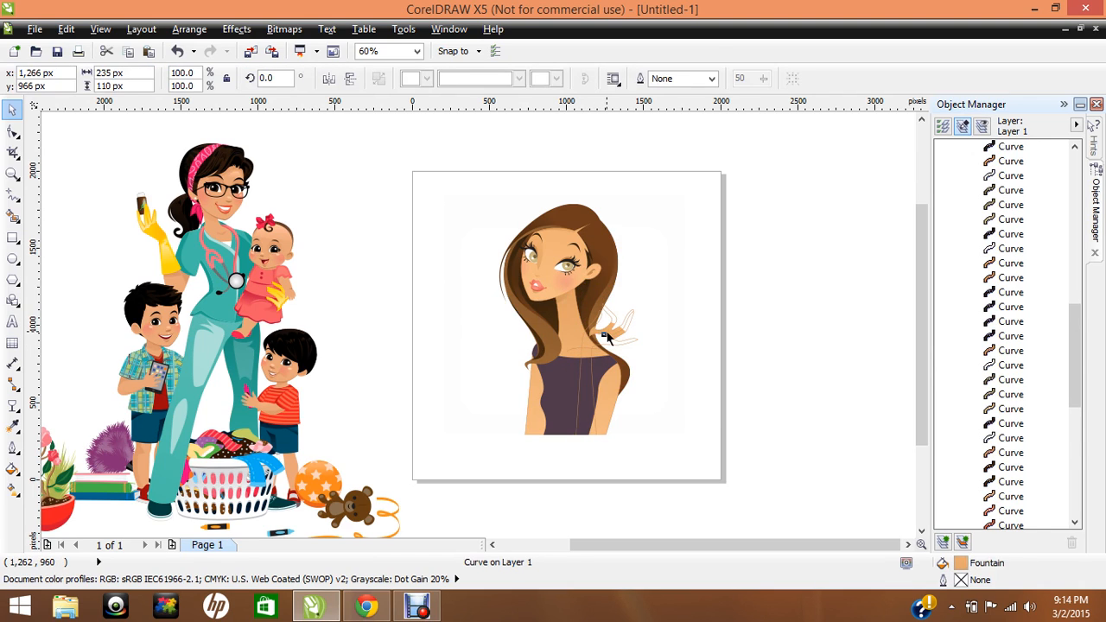
{"action": "key", "text": "Delete"}
{"action": "left_click", "coordinate": [612, 326]}
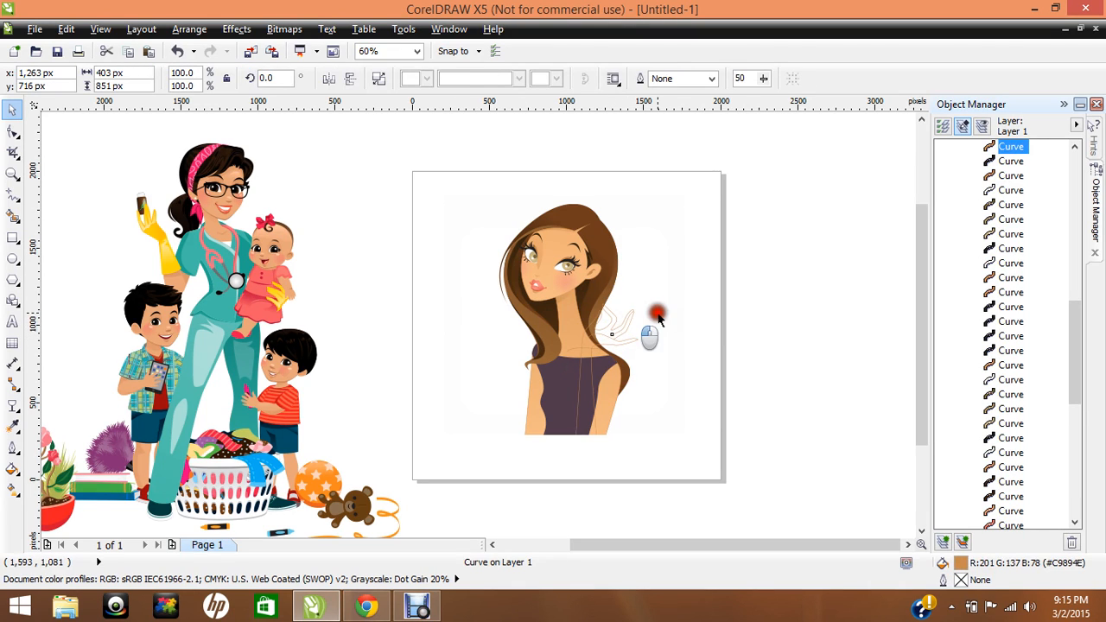
{"action": "left_click", "coordinate": [634, 317]}
{"action": "left_click", "coordinate": [634, 320]}
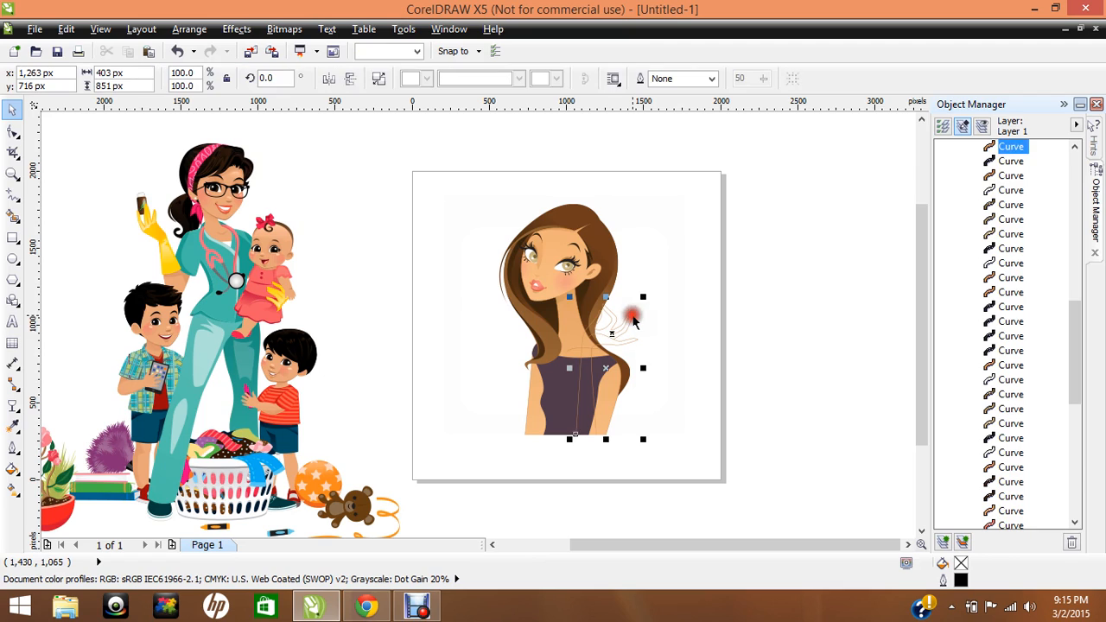
{"action": "left_click", "coordinate": [620, 343]}
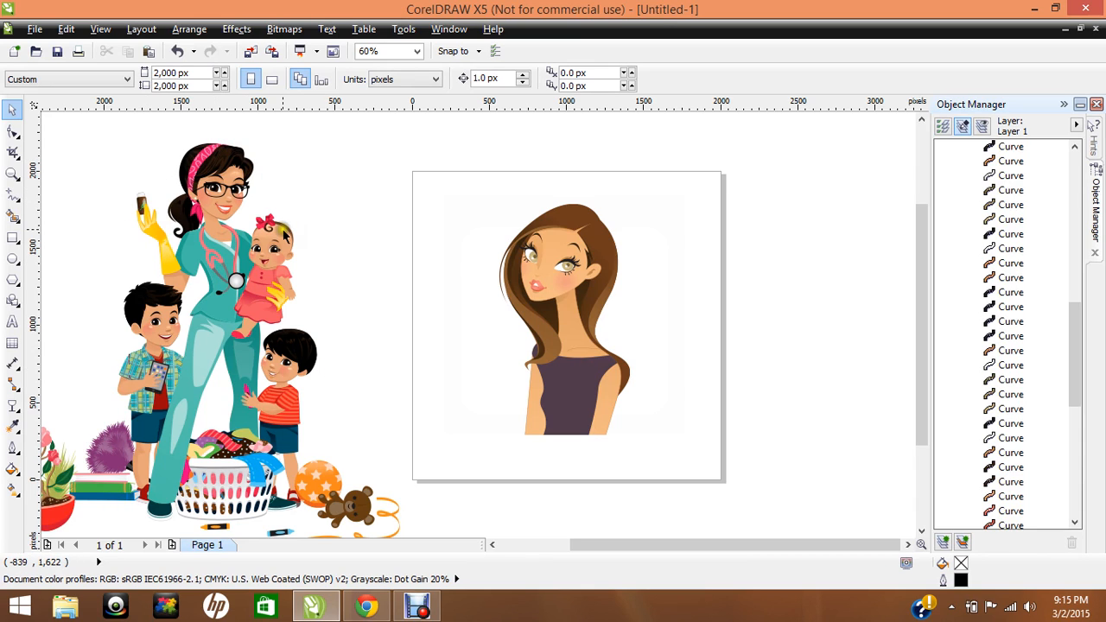
Select all the curves of the baby's head and bow in the family illustration and delete them.
{"action": "left_click", "coordinate": [306, 205]}
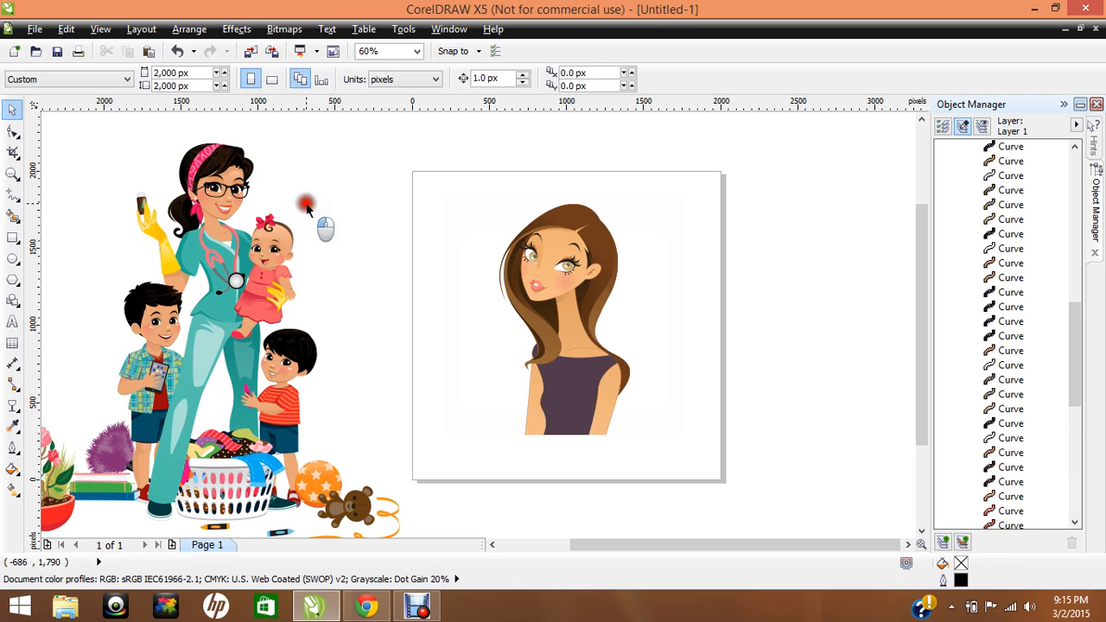
{"action": "left_click_drag", "start_coordinate": [306, 205], "coordinate": [249, 270]}
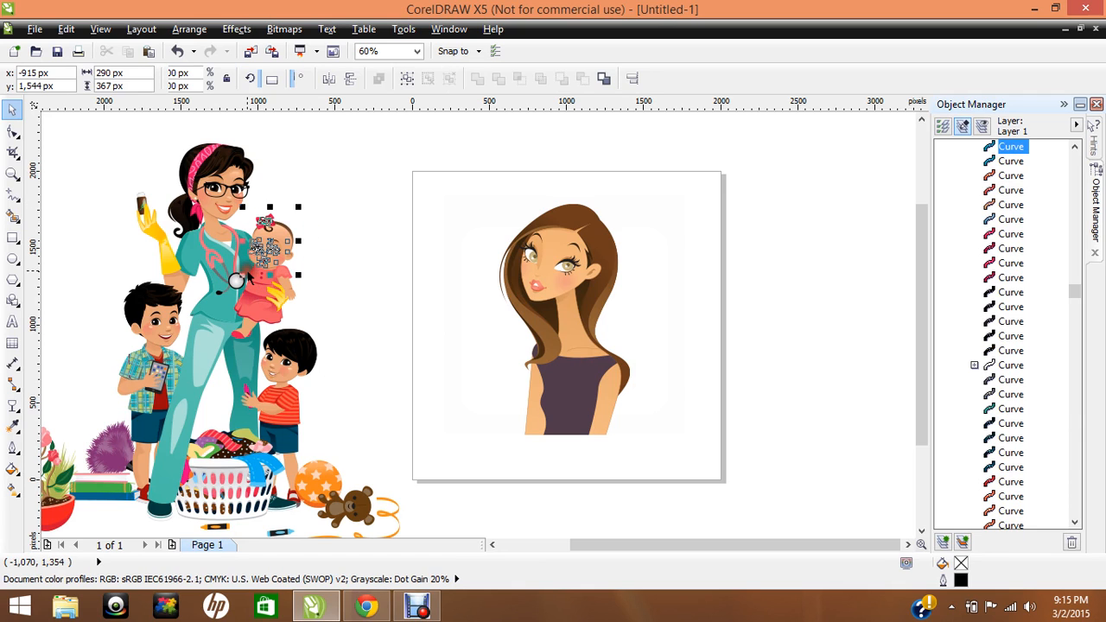
{"action": "left_click", "coordinate": [309, 204]}
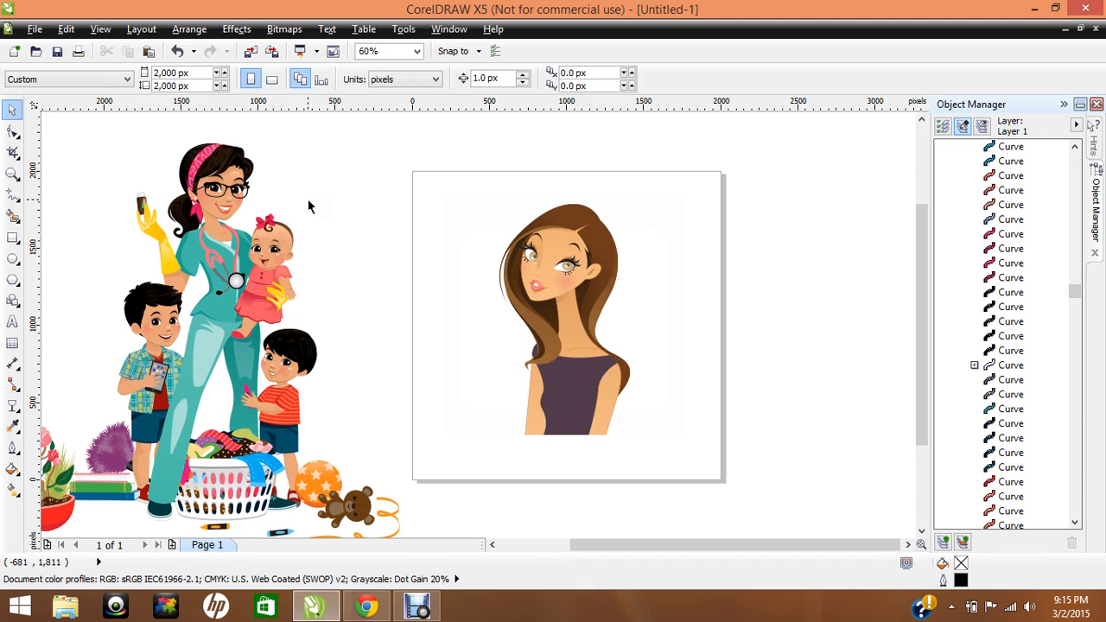
{"action": "left_click_drag", "start_coordinate": [309, 204], "coordinate": [248, 274]}
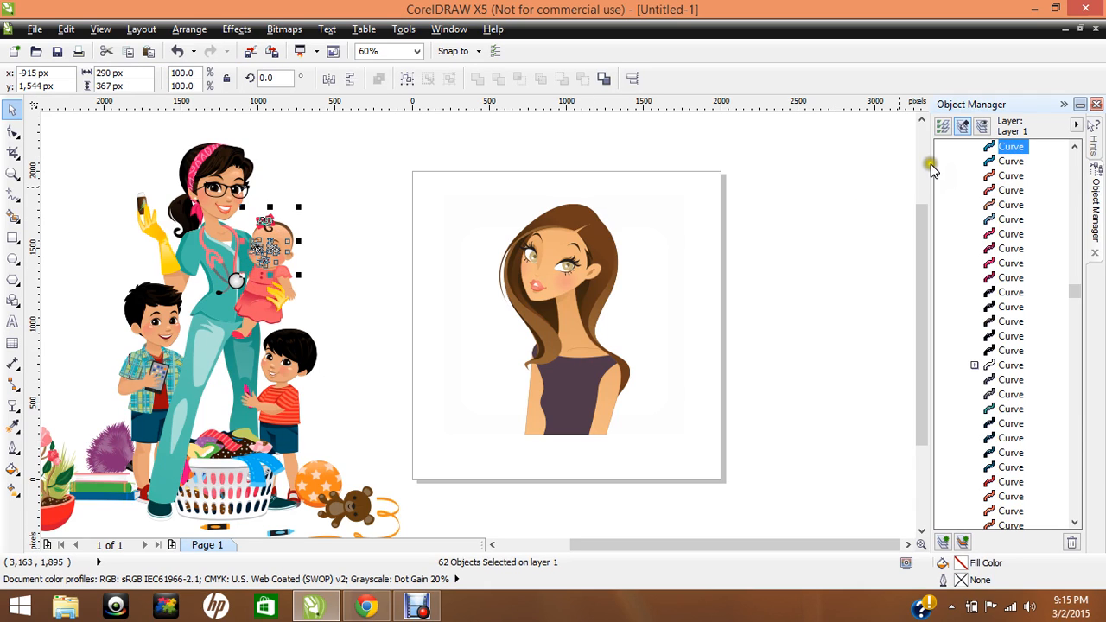
{"action": "key", "text": "Delete"}
Delete the boy in the red striped shirt from the family illustration.
{"action": "left_click", "coordinate": [359, 336]}
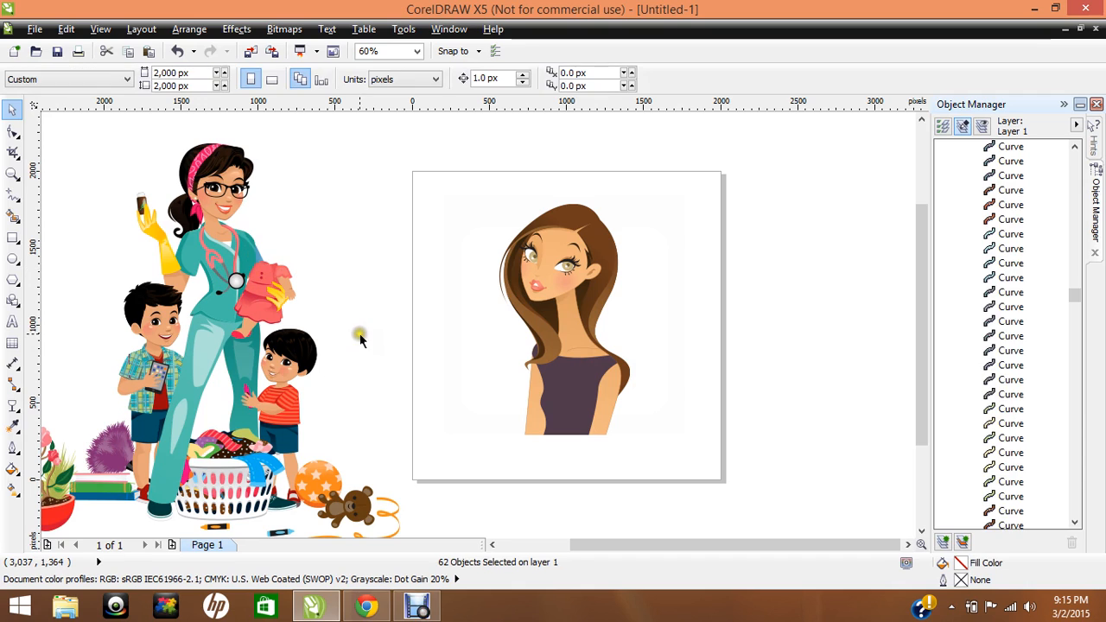
{"action": "left_click_drag", "start_coordinate": [337, 314], "coordinate": [256, 474]}
{"action": "key", "text": "Delete"}
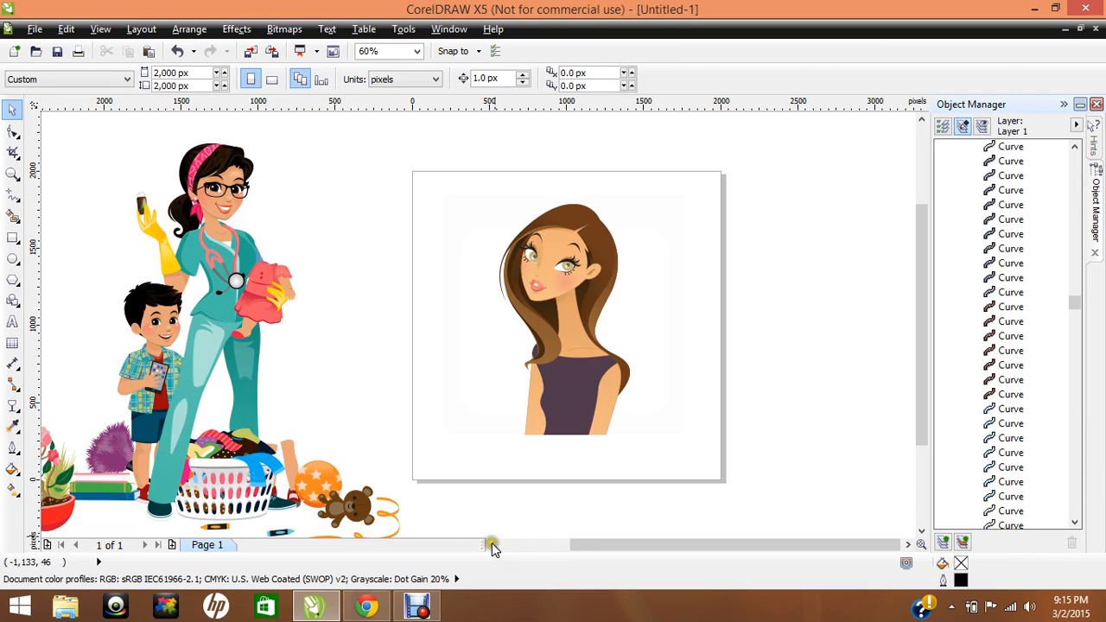
Delete the remaining boy, baby's body, plant, laundry basket, toys and the nurse's legs, keeping only the nurse's upper body.
{"action": "left_click", "coordinate": [492, 545]}
{"action": "left_click", "coordinate": [492, 544]}
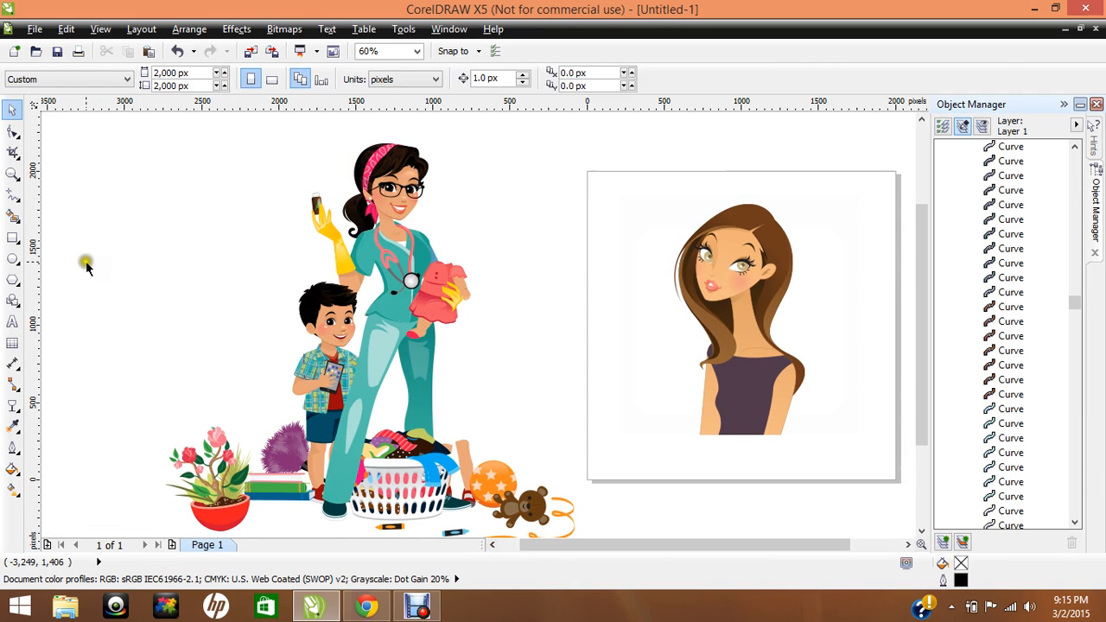
{"action": "left_click_drag", "start_coordinate": [78, 270], "coordinate": [588, 494]}
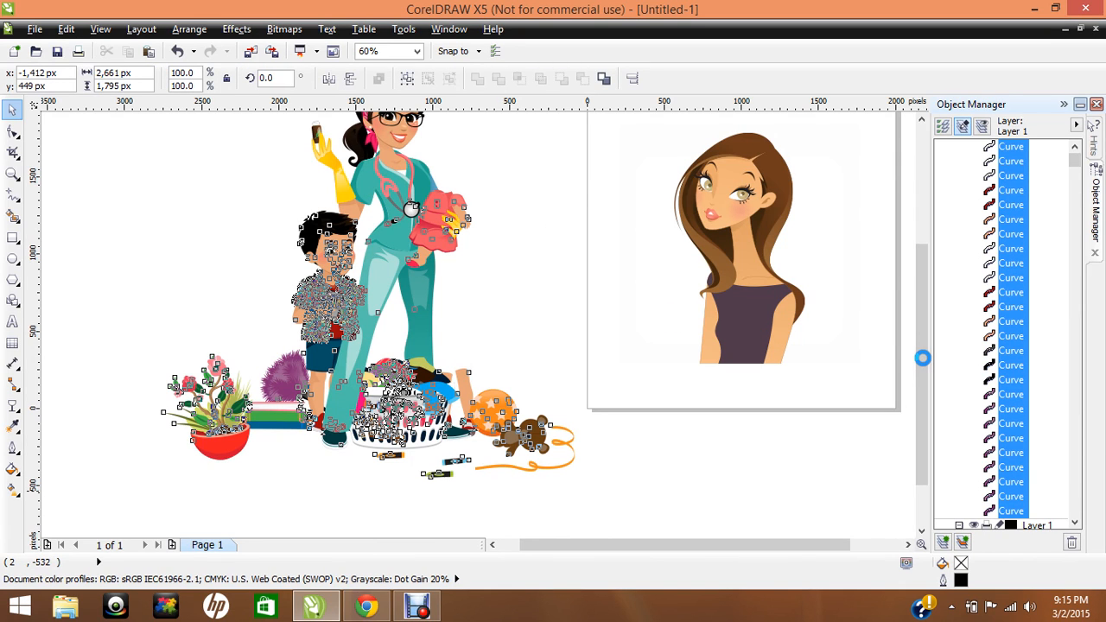
{"action": "key", "text": "Delete"}
{"action": "left_click_drag", "start_coordinate": [923, 358], "coordinate": [922, 302]}
{"action": "left_click_drag", "start_coordinate": [492, 272], "coordinate": [419, 346]}
{"action": "key", "text": "Delete"}
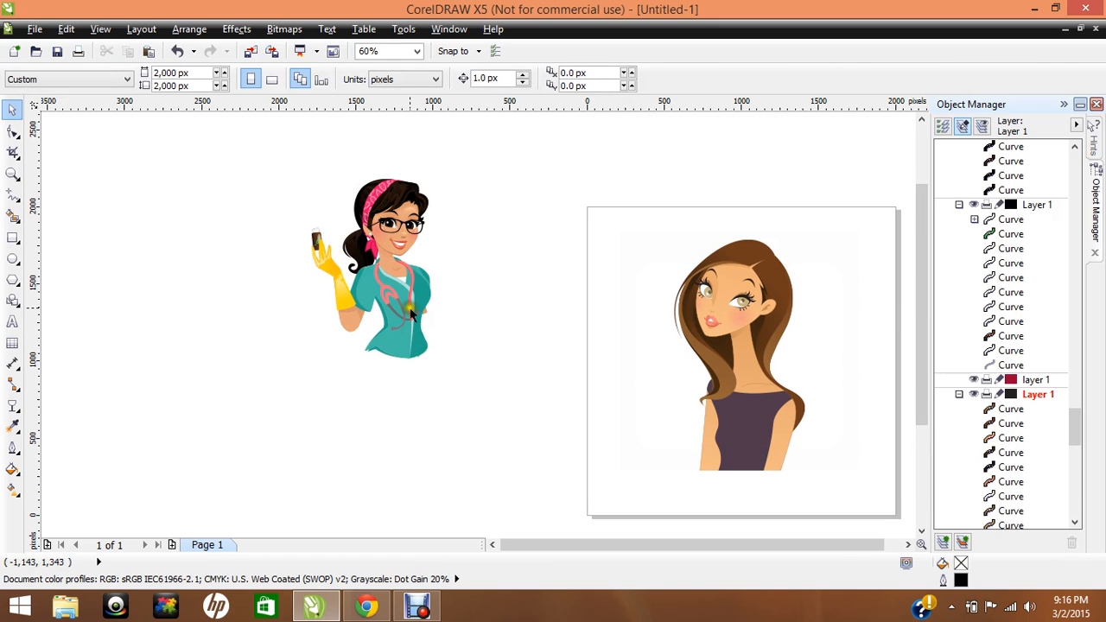
Delete the stethoscope pieces on the nurse's chest and the pink tube on the gloved-arm side of her collar.
{"action": "left_click", "coordinate": [411, 315]}
{"action": "key", "text": "Delete"}
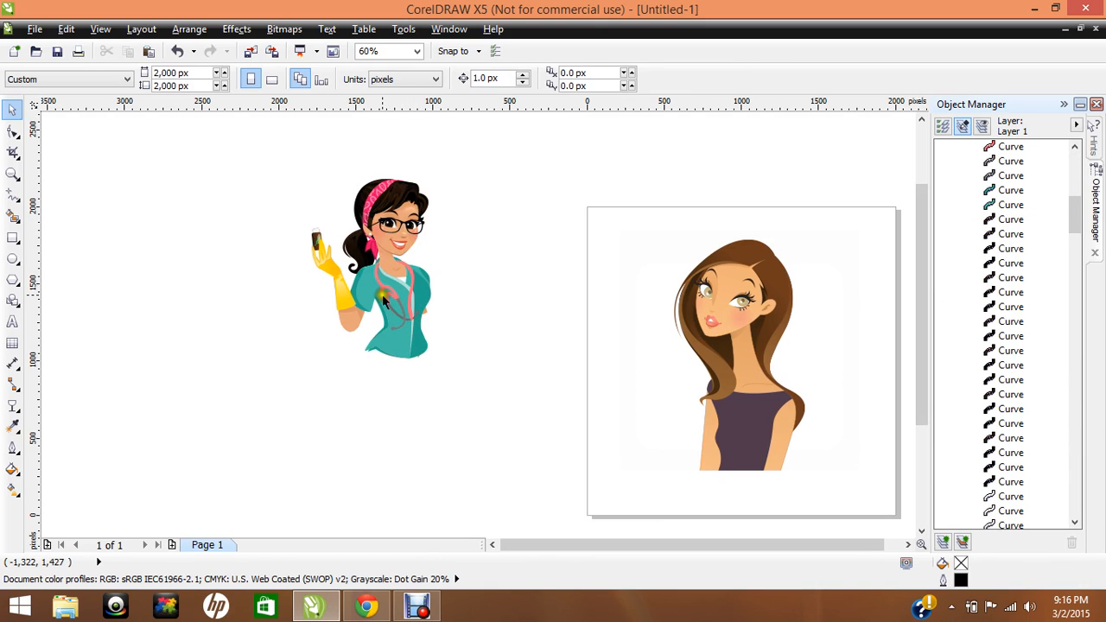
{"action": "left_click", "coordinate": [384, 297]}
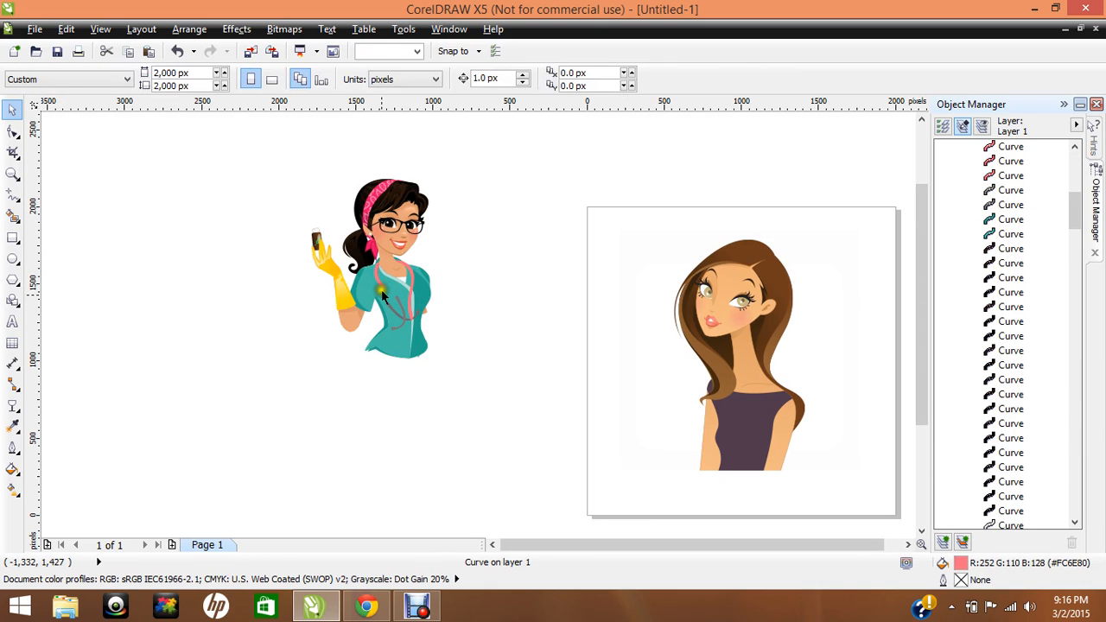
{"action": "key", "text": "Delete"}
{"action": "left_click", "coordinate": [385, 287]}
{"action": "key", "text": "Delete"}
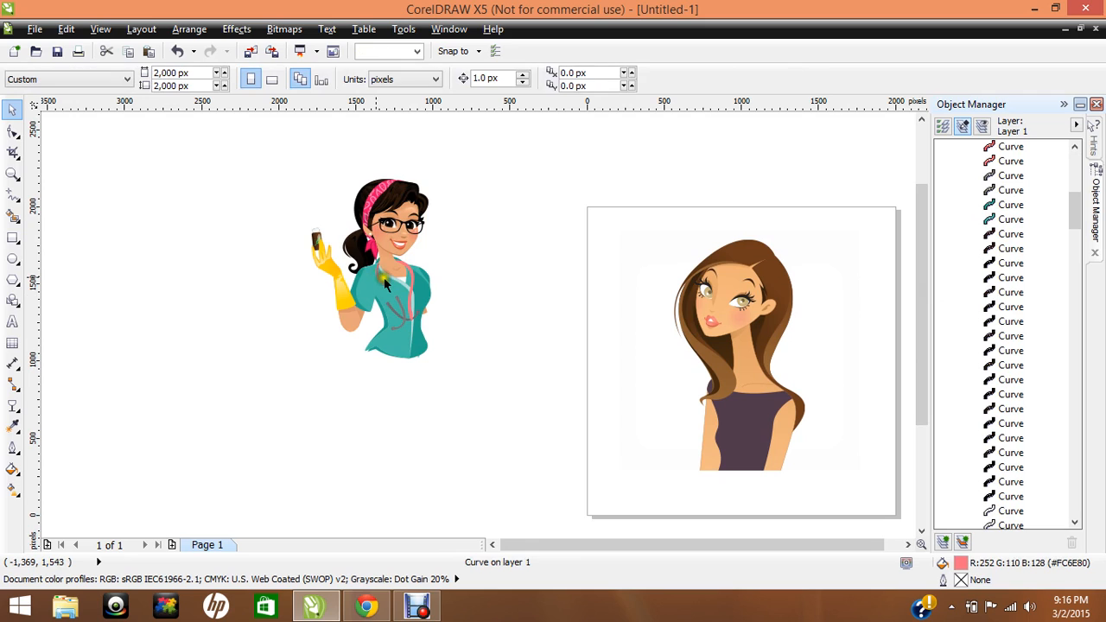
{"action": "key", "text": "Delete"}
{"action": "left_click", "coordinate": [381, 285]}
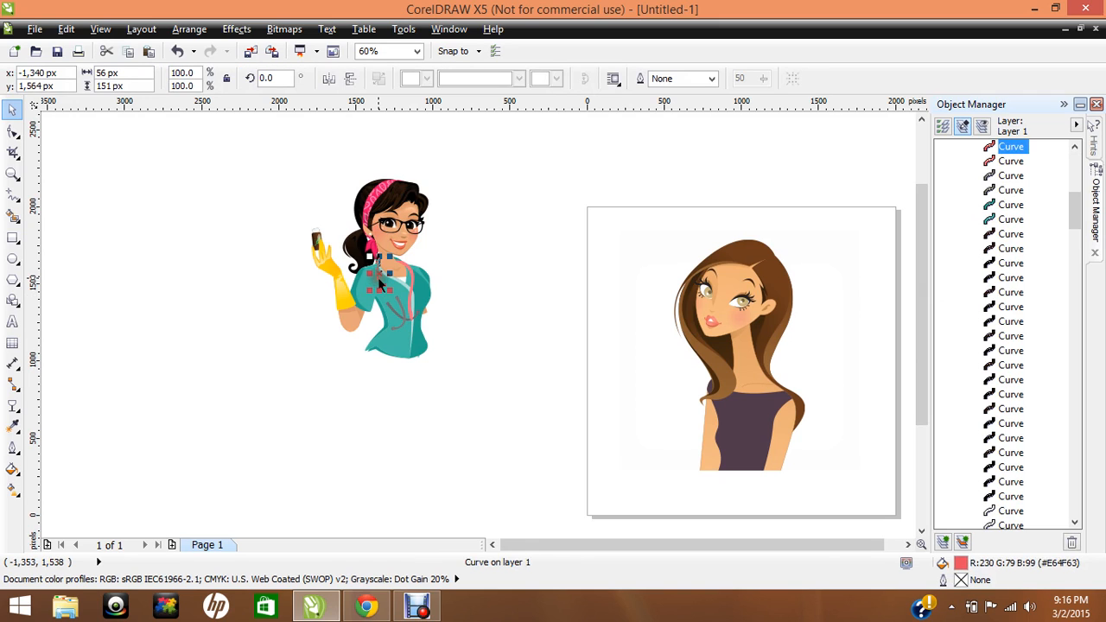
{"action": "key", "text": "Delete"}
Delete the other pink stethoscope tube and the remaining grey tubing from the nurse's top.
{"action": "left_click", "coordinate": [411, 296]}
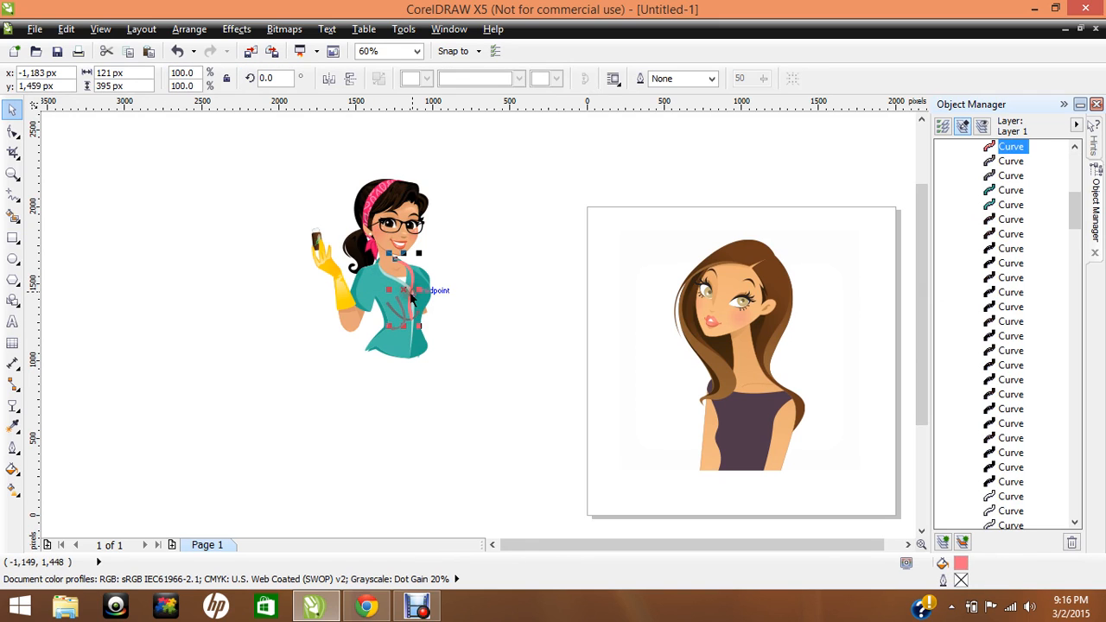
{"action": "key", "text": "Delete"}
{"action": "left_click", "coordinate": [406, 325]}
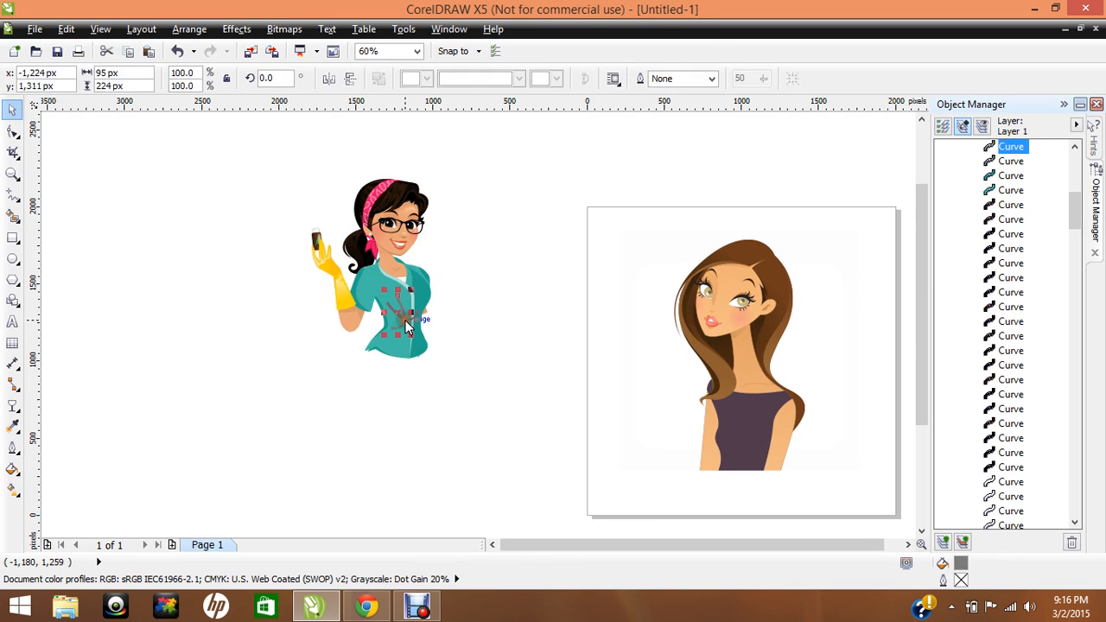
{"action": "key", "text": "Delete"}
{"action": "left_click", "coordinate": [403, 322]}
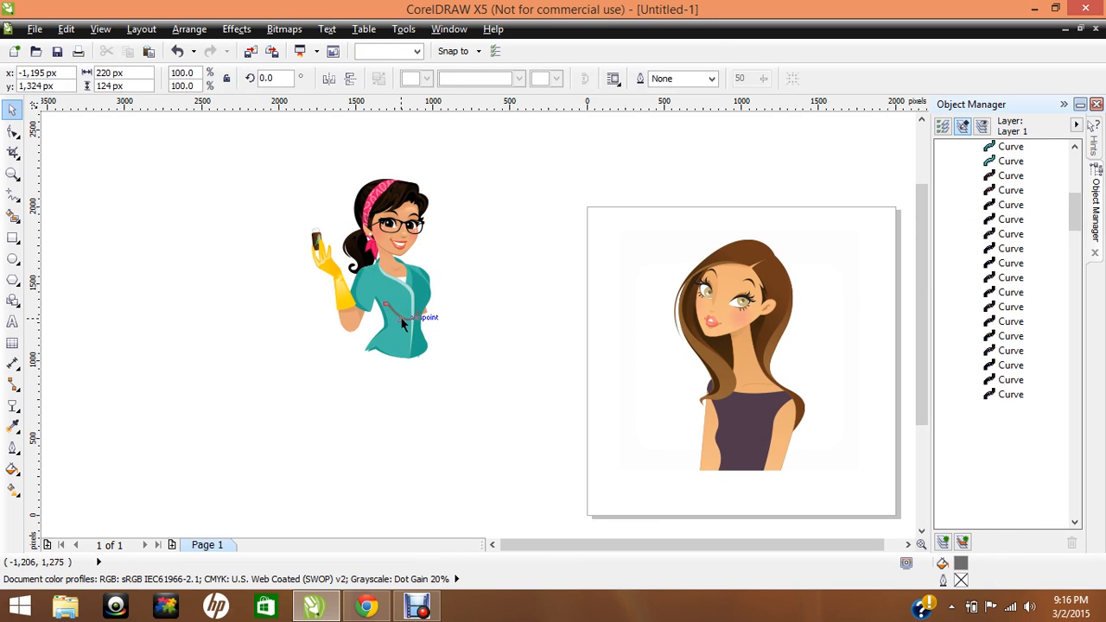
{"action": "key", "text": "Delete"}
{"action": "left_click", "coordinate": [302, 224]}
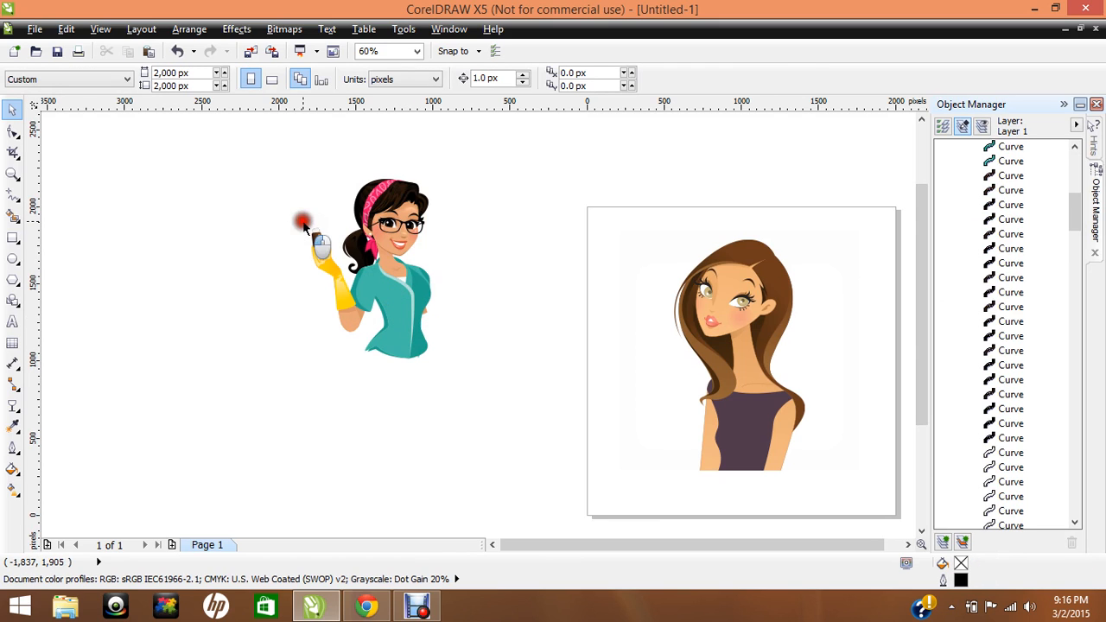
Delete the nurse's yellow-gloved forearm and the white pattern pieces on the lower part of her pink headband.
{"action": "left_click_drag", "start_coordinate": [302, 225], "coordinate": [363, 355]}
{"action": "key", "text": "Delete"}
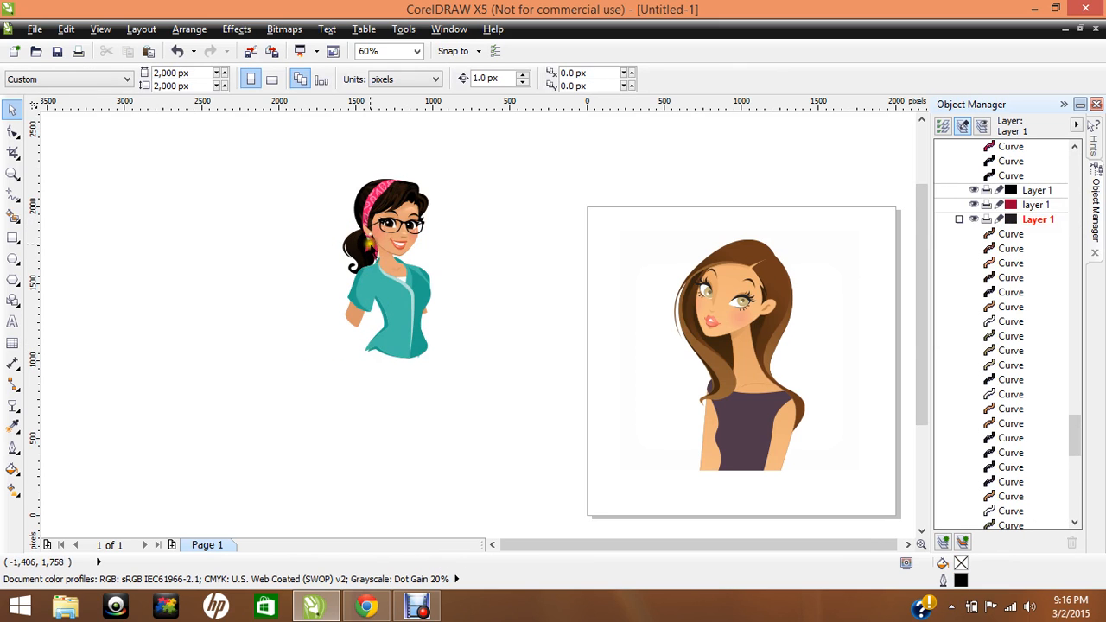
{"action": "left_click", "coordinate": [373, 247]}
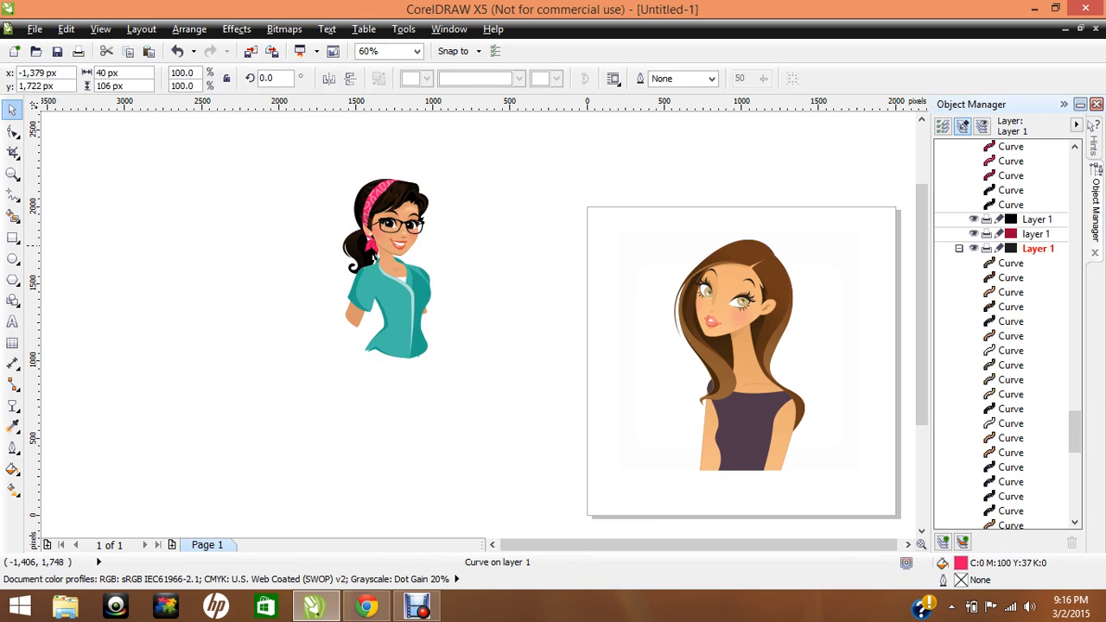
{"action": "key", "text": "Delete"}
{"action": "left_click", "coordinate": [371, 240]}
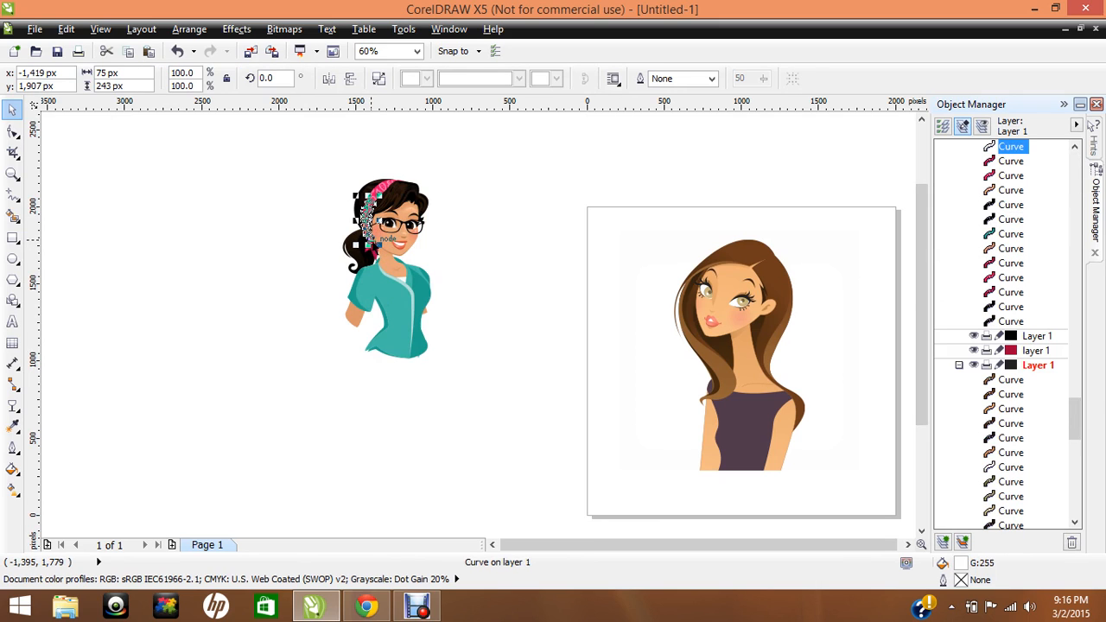
{"action": "key", "text": "Delete"}
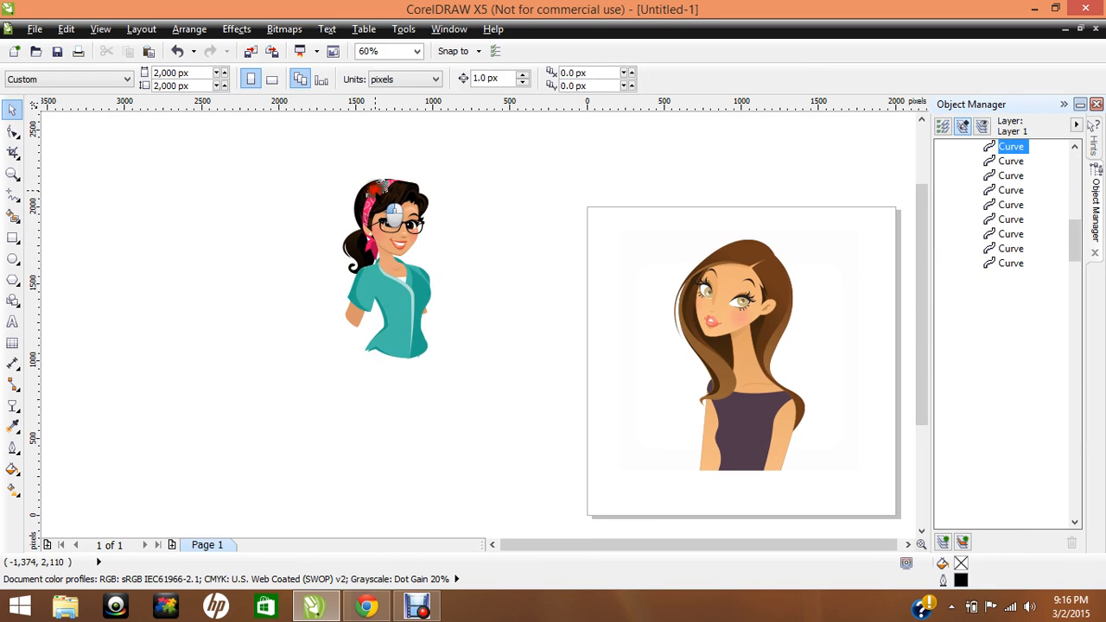
Delete the pattern pieces on the upper headband and the bright pink band crossing the nurse's hair.
{"action": "left_click", "coordinate": [378, 185]}
{"action": "key", "text": "Delete"}
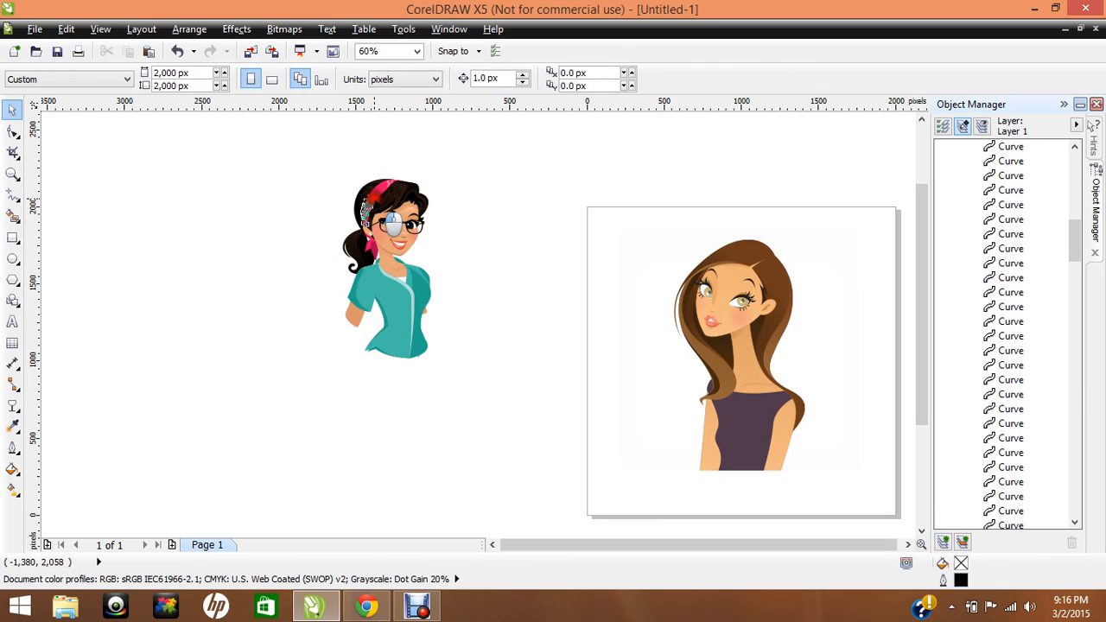
{"action": "left_click", "coordinate": [375, 199]}
{"action": "key", "text": "Delete"}
{"action": "left_click", "coordinate": [369, 203]}
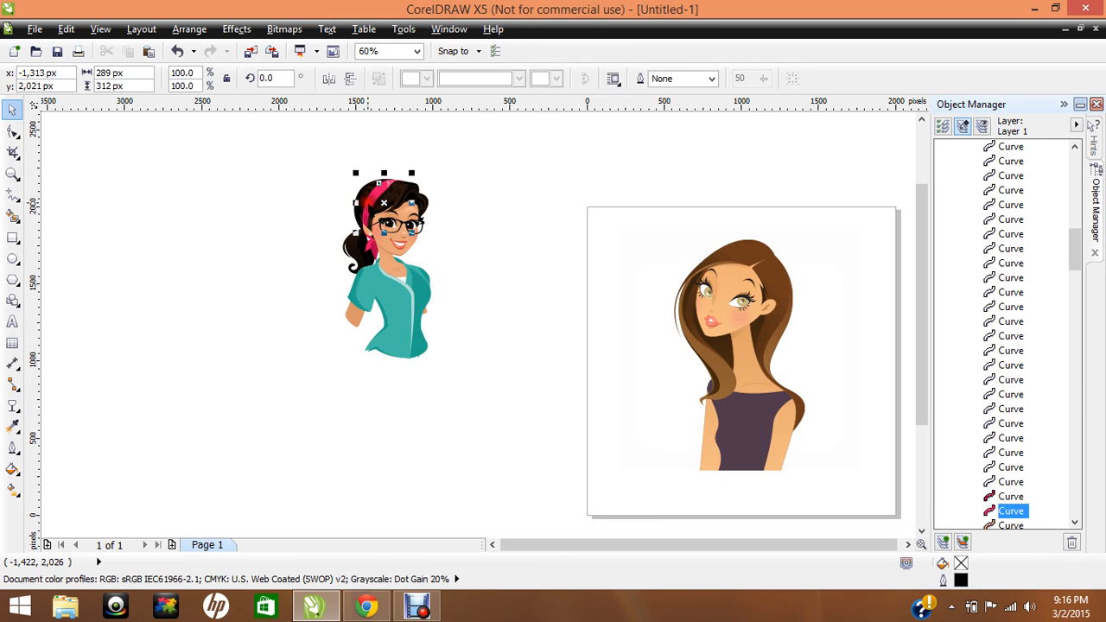
{"action": "key", "text": "Delete"}
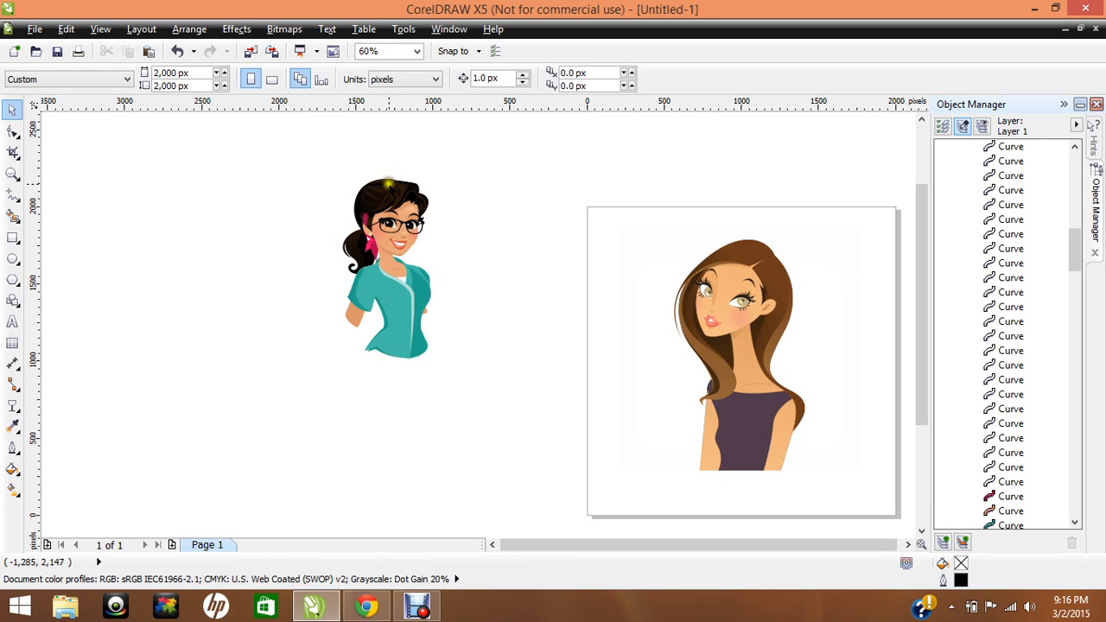
Delete the stray piece at the crown of the nurse's hair and the dark pink headband remnant above her ear.
{"action": "left_click", "coordinate": [389, 183]}
{"action": "key", "text": "Delete"}
{"action": "left_click", "coordinate": [383, 223]}
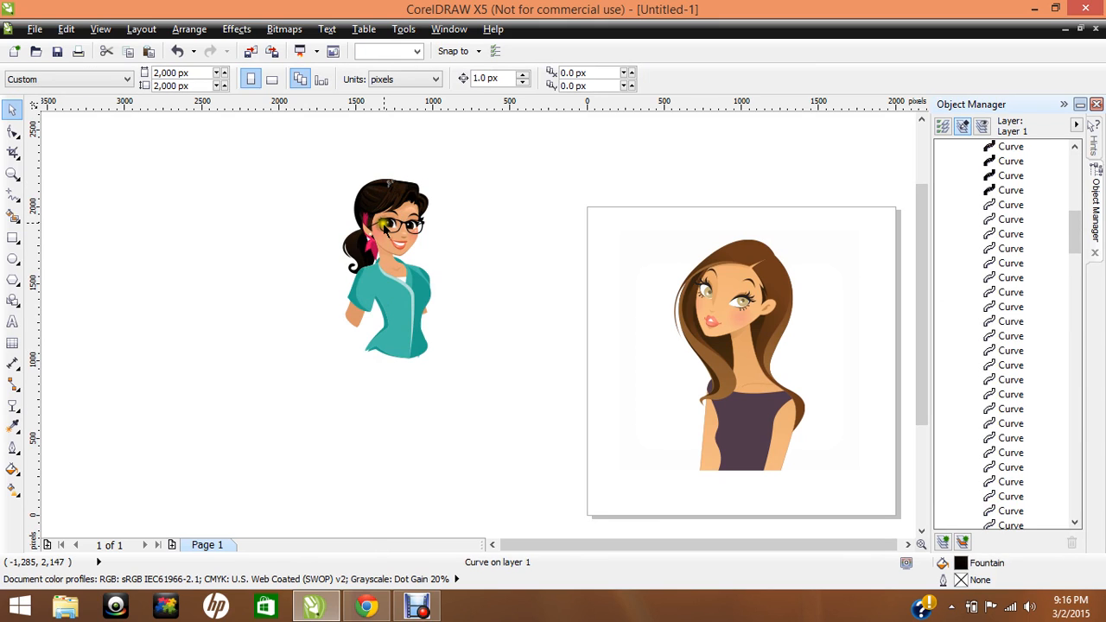
{"action": "key", "text": "Delete"}
{"action": "left_click", "coordinate": [364, 219]}
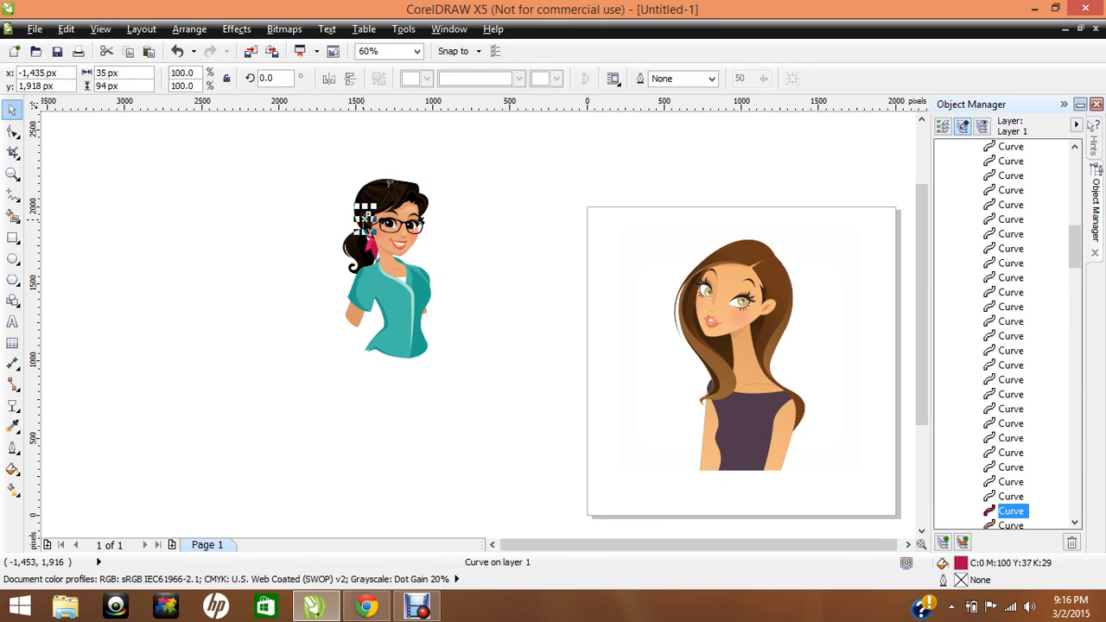
{"action": "key", "text": "Delete"}
Delete the leftover white lace and flower pattern at the crown of the nurse's hair.
{"action": "left_click", "coordinate": [12, 174]}
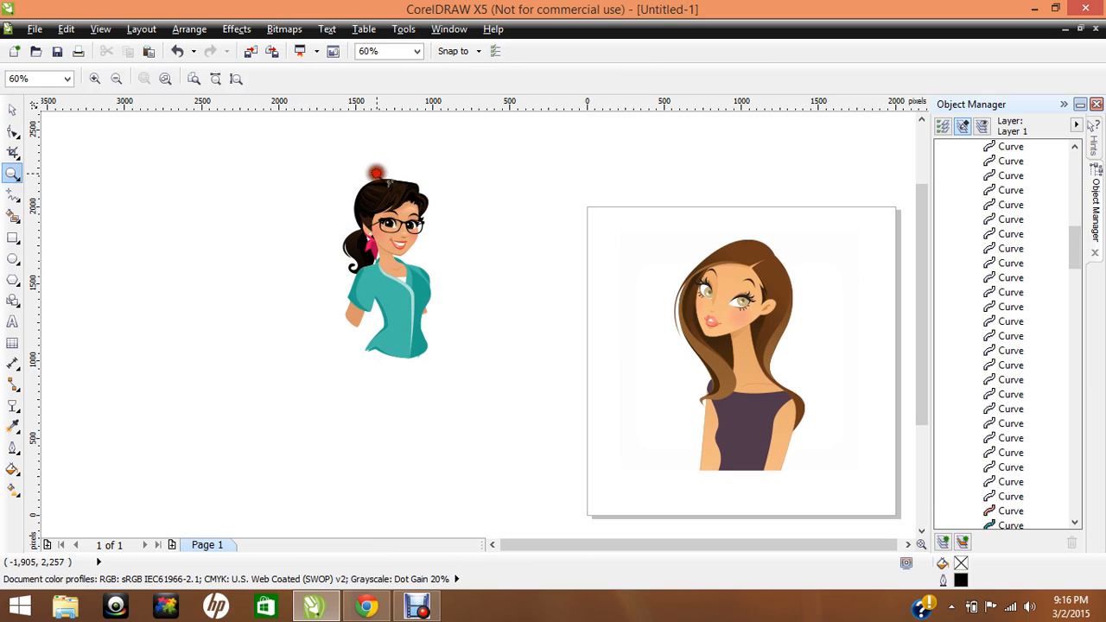
{"action": "left_click_drag", "start_coordinate": [365, 173], "coordinate": [413, 209]}
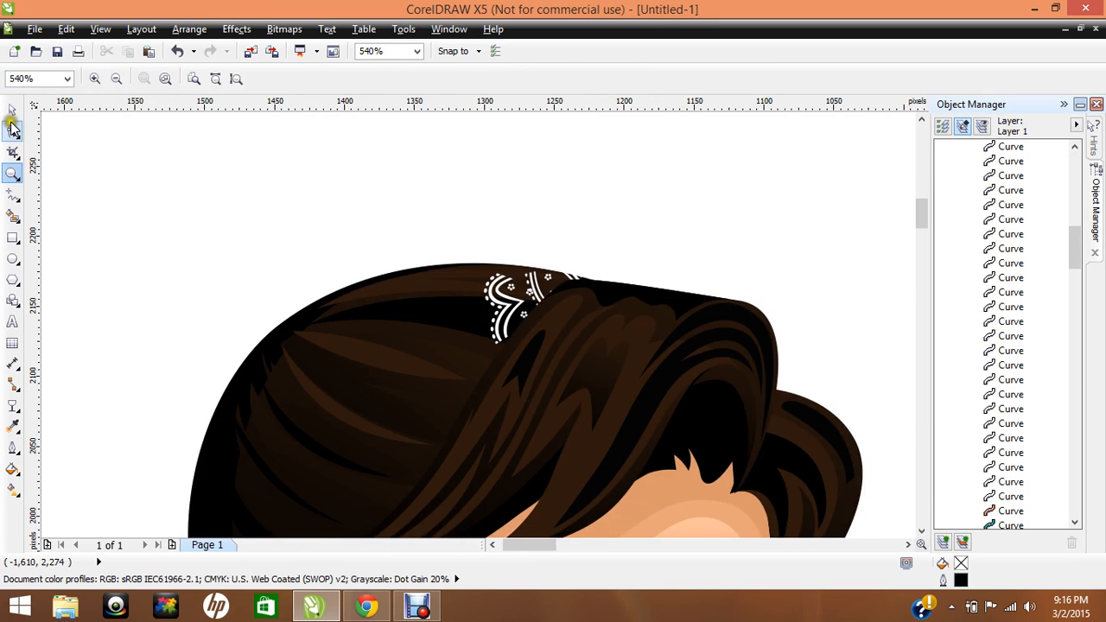
{"action": "left_click", "coordinate": [12, 109]}
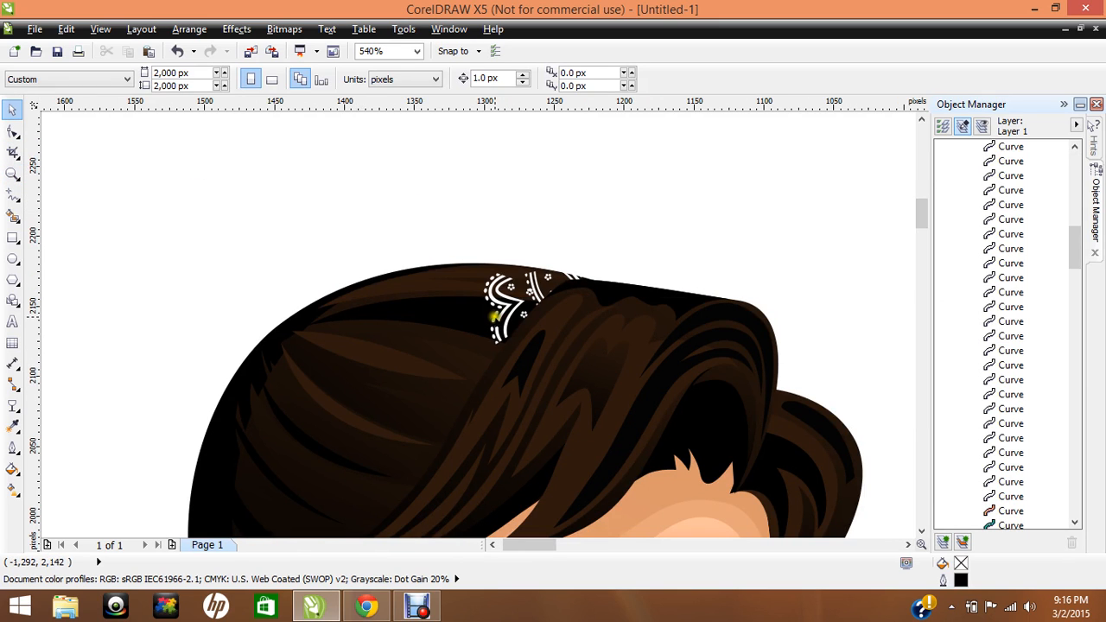
{"action": "left_click_drag", "start_coordinate": [471, 236], "coordinate": [593, 356]}
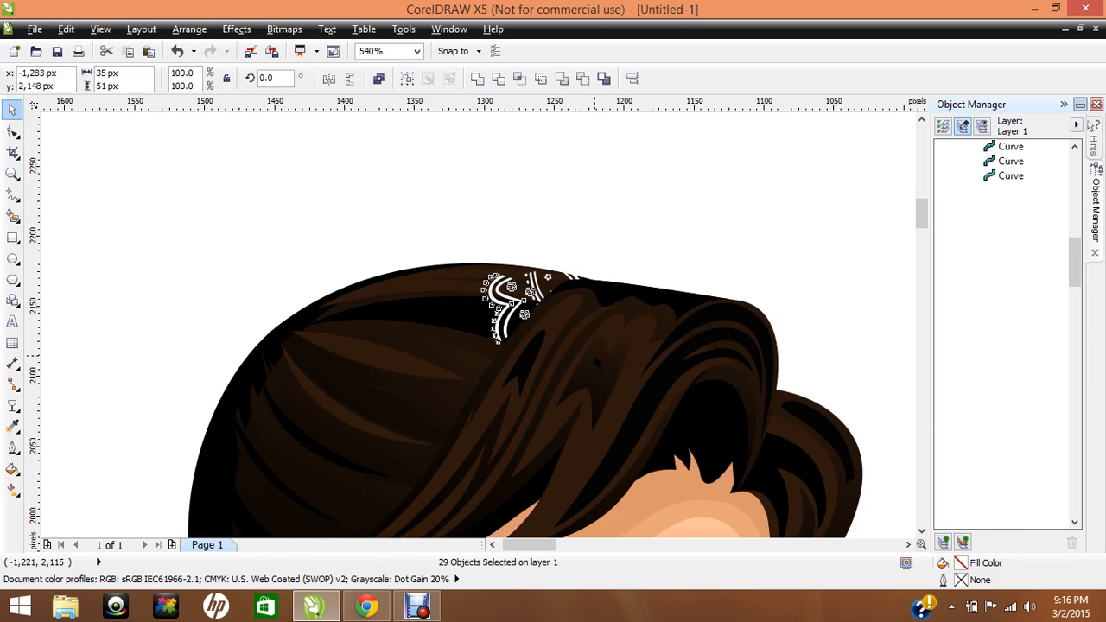
{"action": "left_click", "coordinate": [572, 275]}
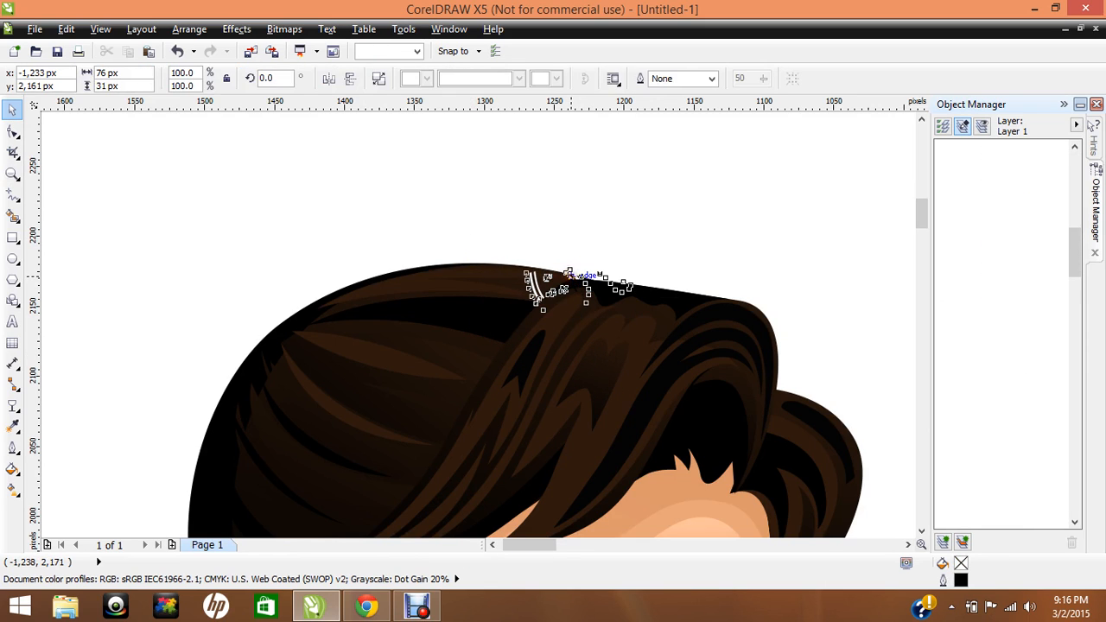
{"action": "key", "text": "Escape"}
Delete all the pink and dark pink scarf knot pieces behind the nurse's ear and over her ponytail.
{"action": "left_click_drag", "start_coordinate": [921, 204], "coordinate": [921, 242]}
{"action": "left_click", "coordinate": [361, 383]}
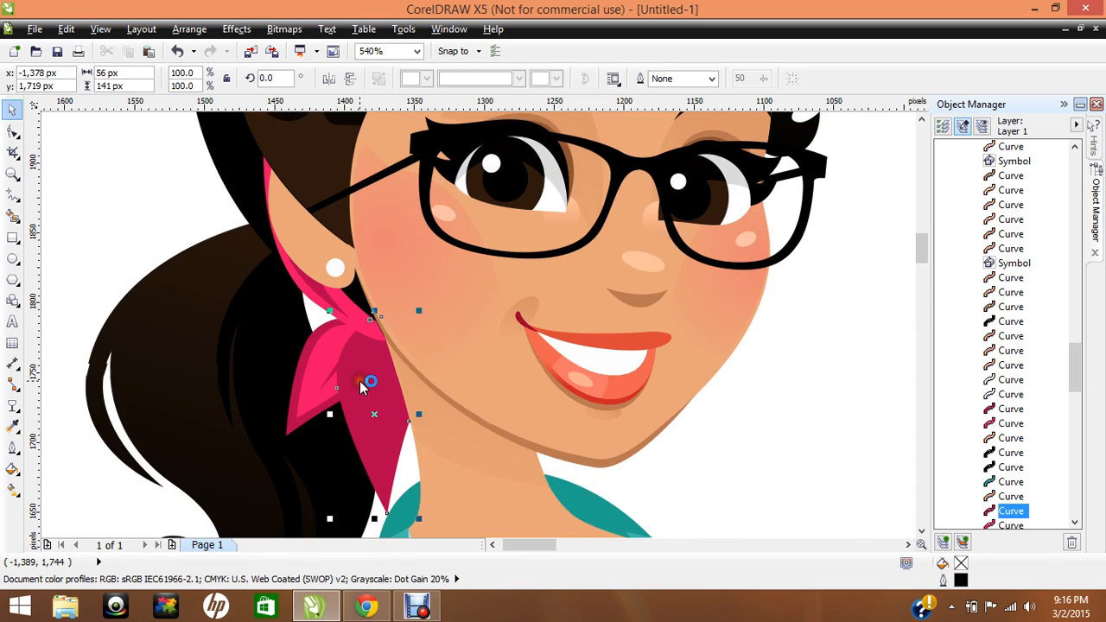
{"action": "key", "text": "Delete"}
{"action": "left_click", "coordinate": [337, 385]}
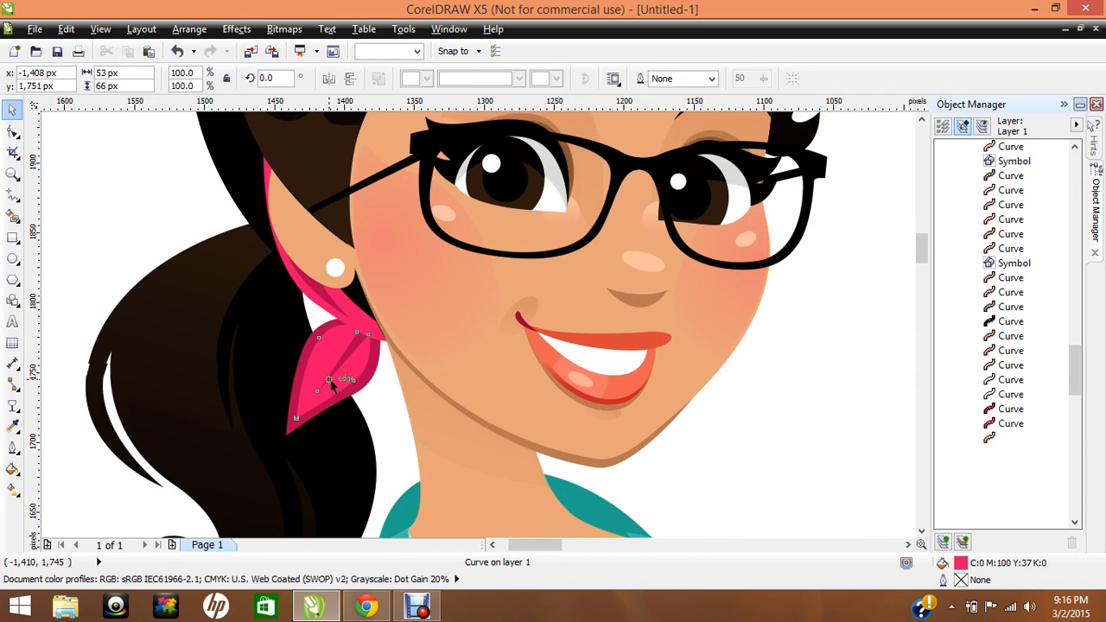
{"action": "key", "text": "Delete"}
{"action": "left_click", "coordinate": [356, 332]}
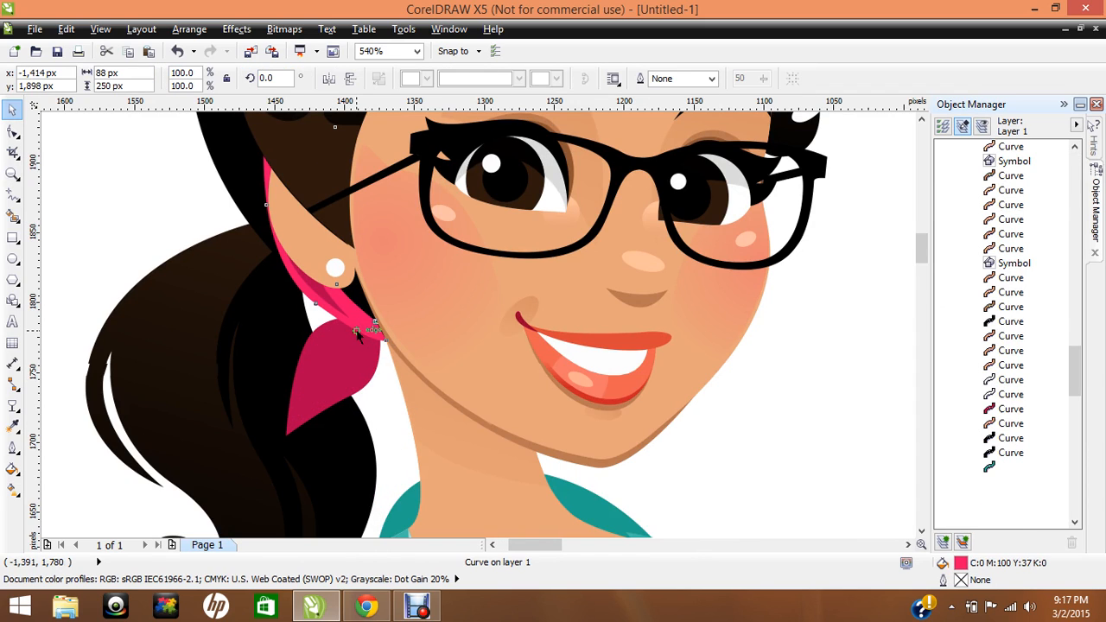
{"action": "key", "text": "Delete"}
{"action": "left_click", "coordinate": [331, 307]}
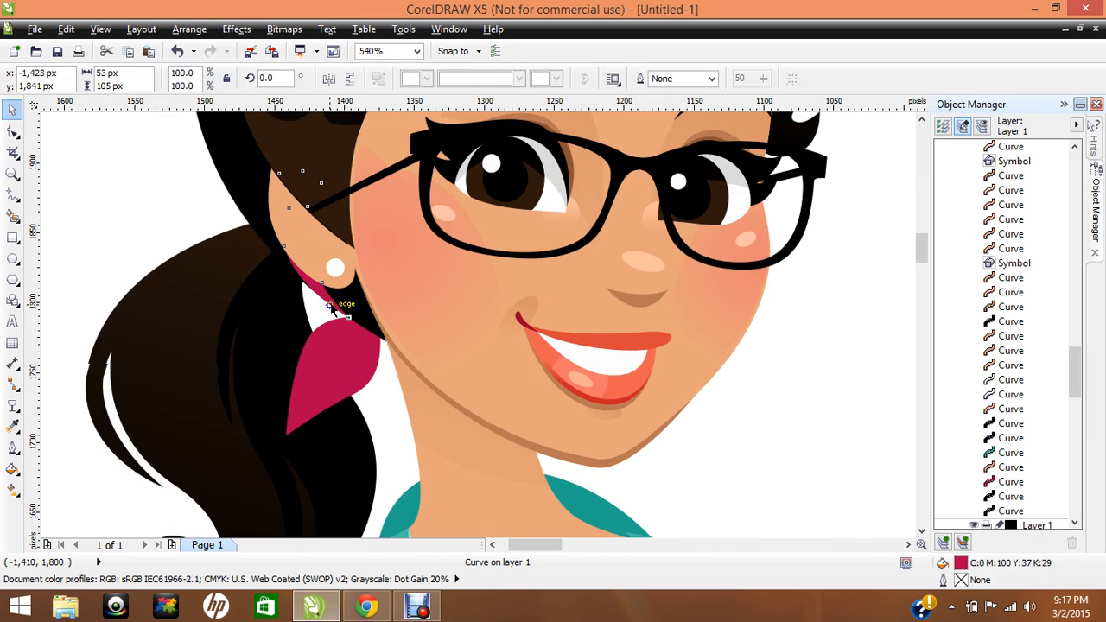
{"action": "key", "text": "Delete"}
{"action": "left_click", "coordinate": [323, 352]}
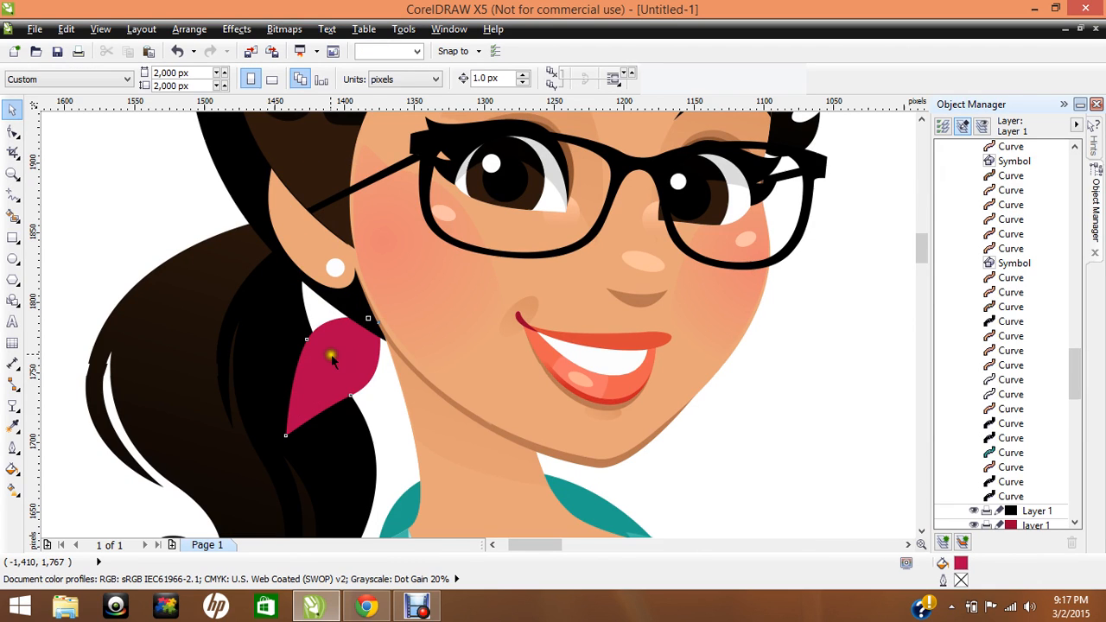
{"action": "key", "text": "Delete"}
Delete the nurse's black eyeglass frame and both of its temple arms.
{"action": "left_click", "coordinate": [629, 167]}
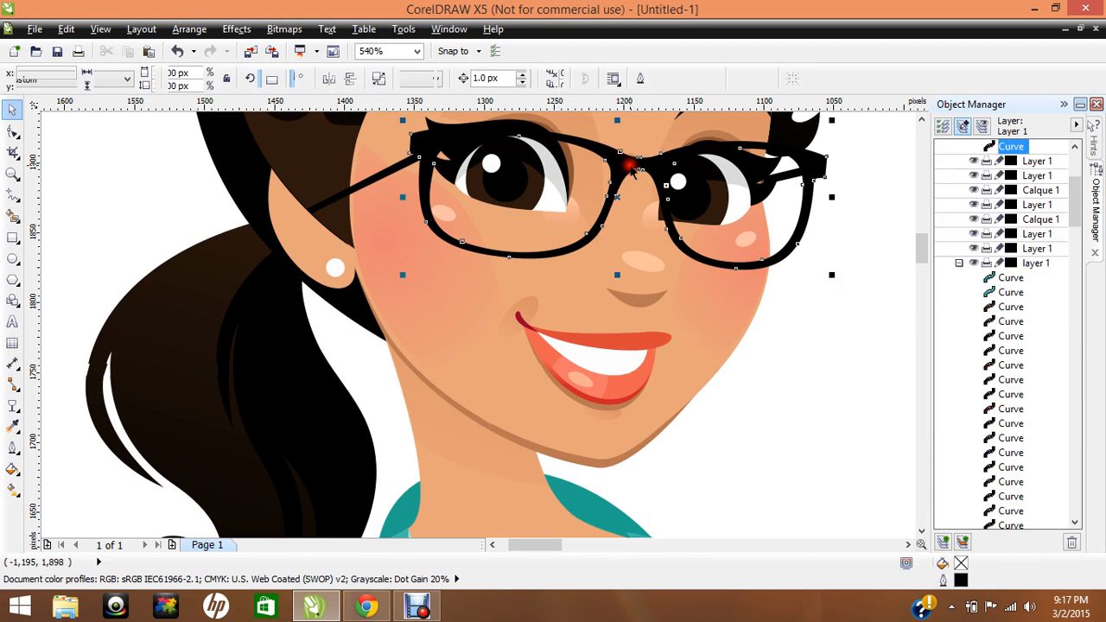
{"action": "key", "text": "Delete"}
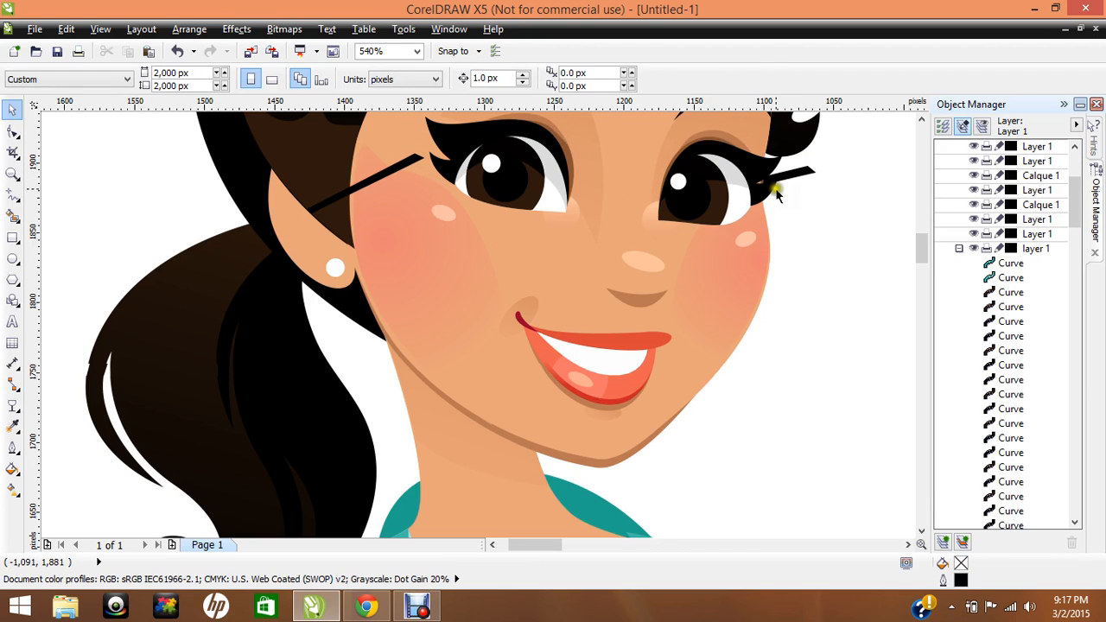
{"action": "left_click", "coordinate": [785, 179]}
{"action": "key", "text": "Delete"}
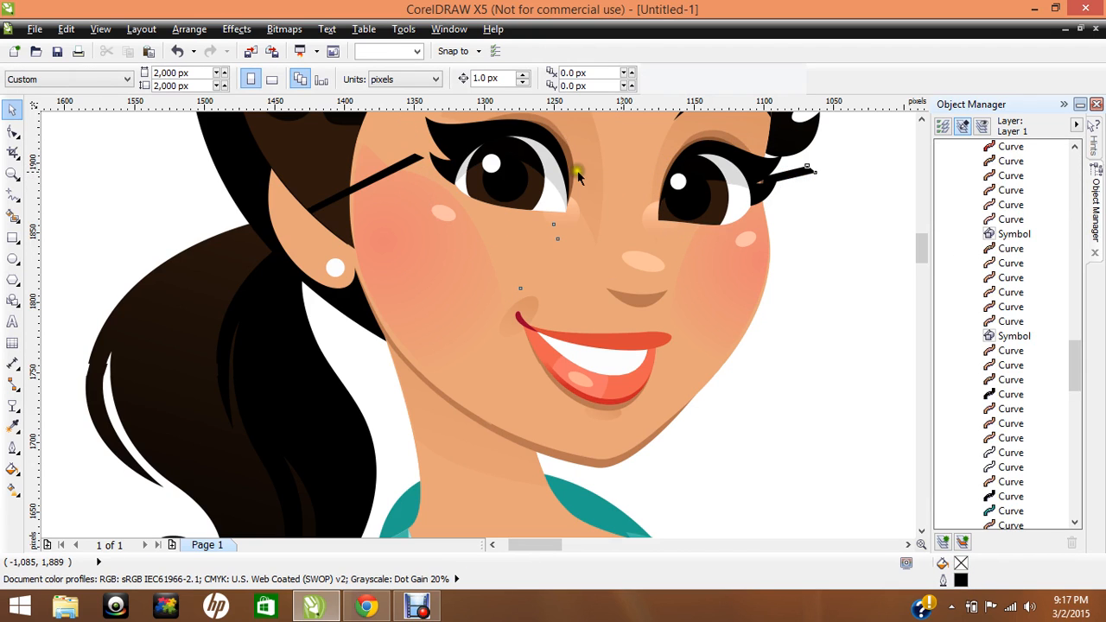
{"action": "left_click", "coordinate": [339, 200]}
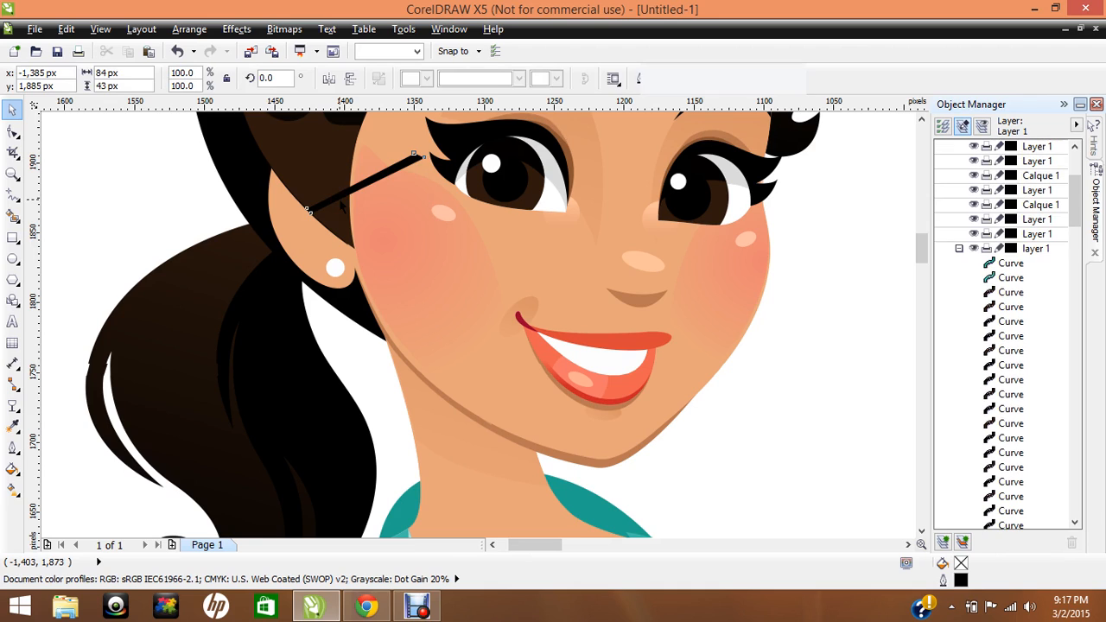
{"action": "key", "text": "Delete"}
Move the whole nurse figure onto the page, beside the long-haired woman on her ear side.
{"action": "left_click", "coordinate": [416, 54]}
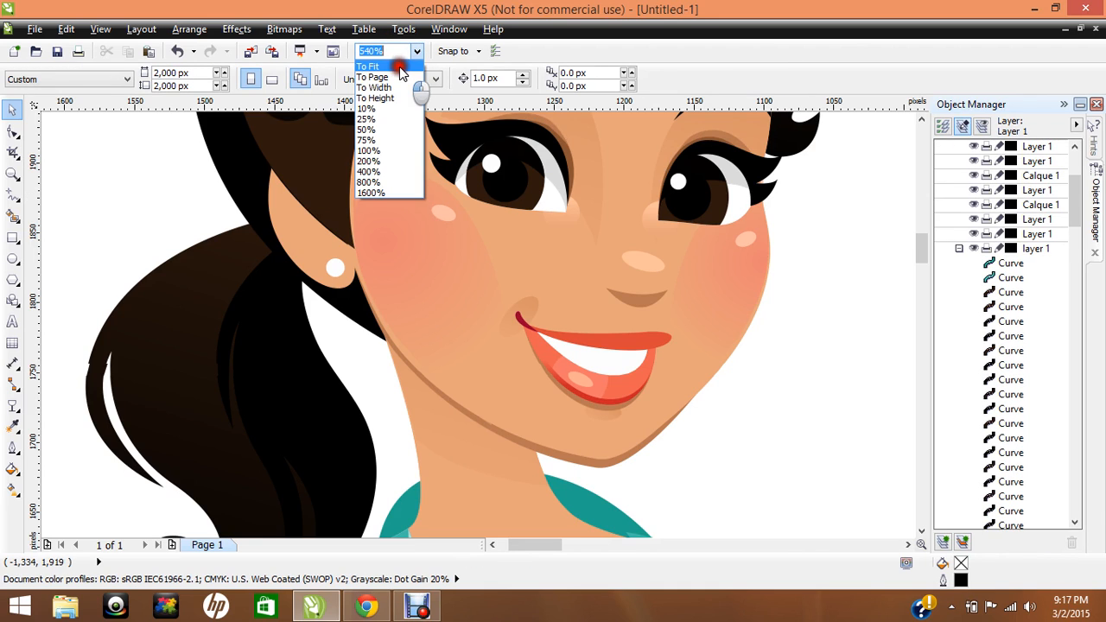
{"action": "left_click", "coordinate": [376, 65]}
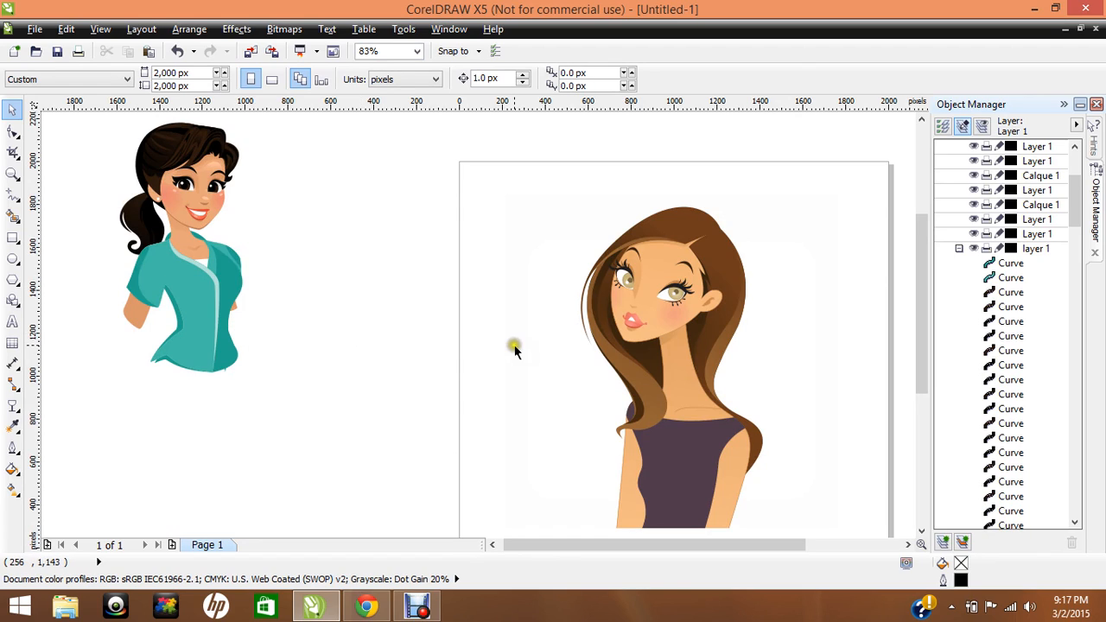
{"action": "left_click_drag", "start_coordinate": [72, 118], "coordinate": [297, 378]}
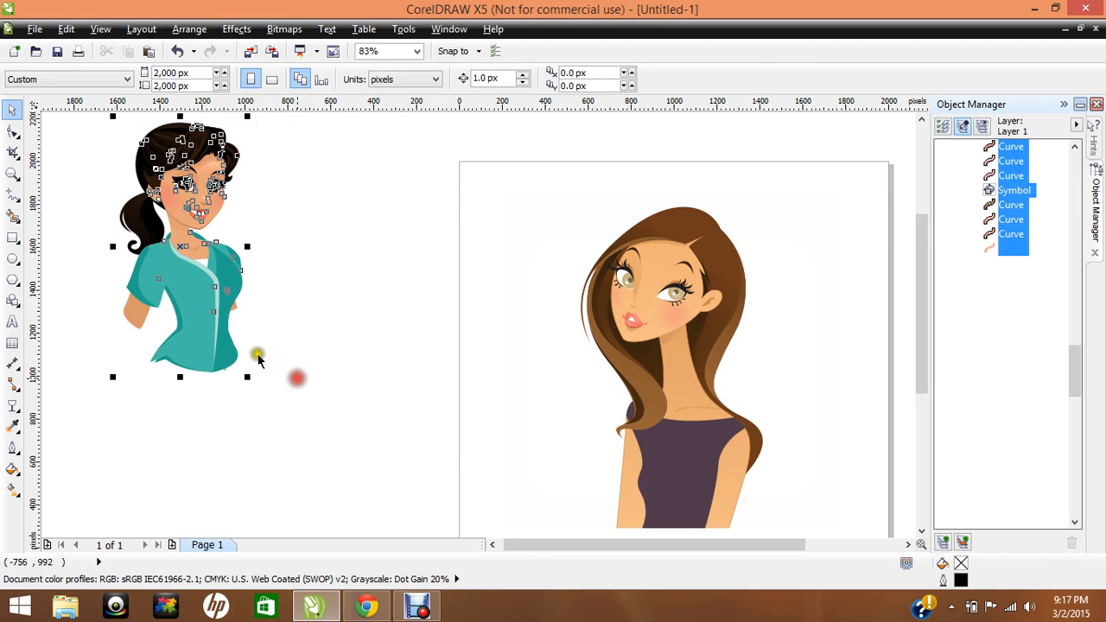
{"action": "left_click_drag", "start_coordinate": [203, 305], "coordinate": [856, 402]}
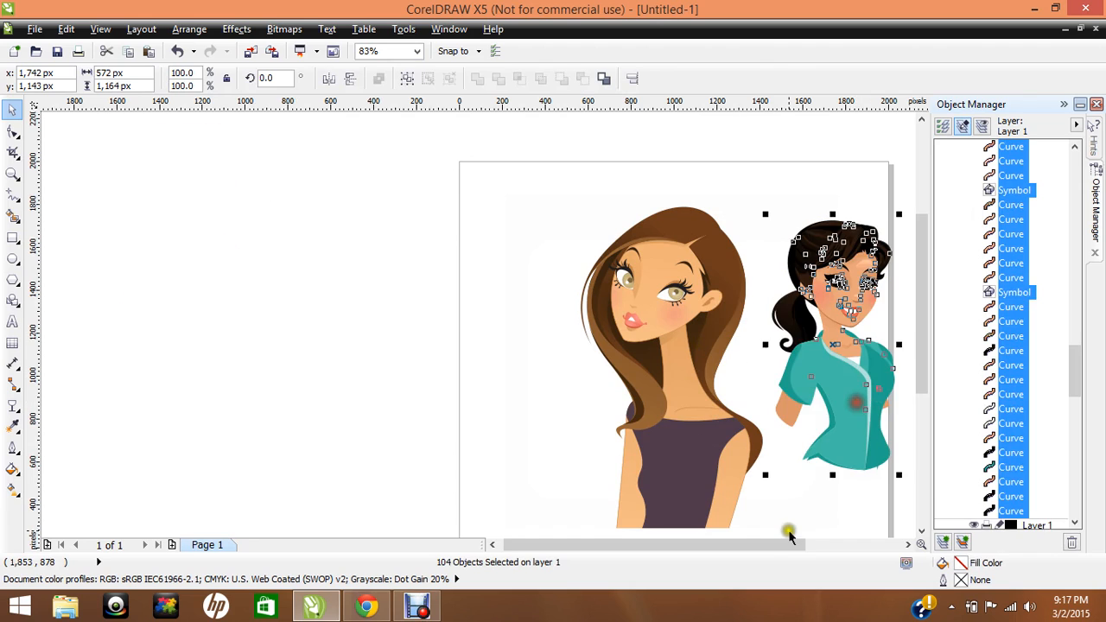
{"action": "left_click_drag", "start_coordinate": [763, 544], "coordinate": [847, 545]}
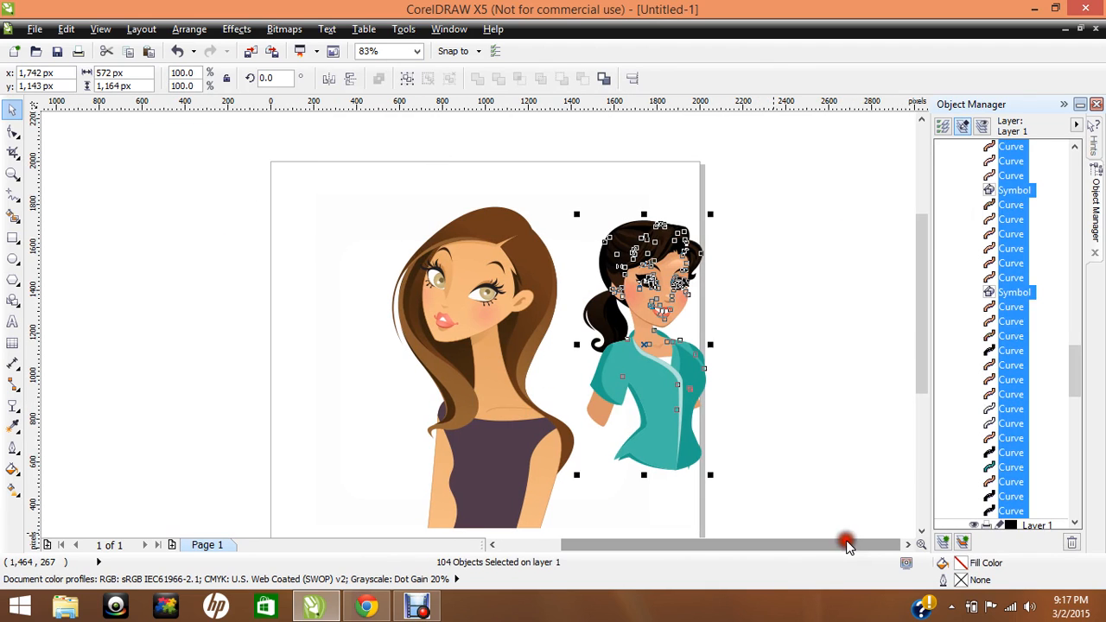
{"action": "left_click", "coordinate": [795, 328]}
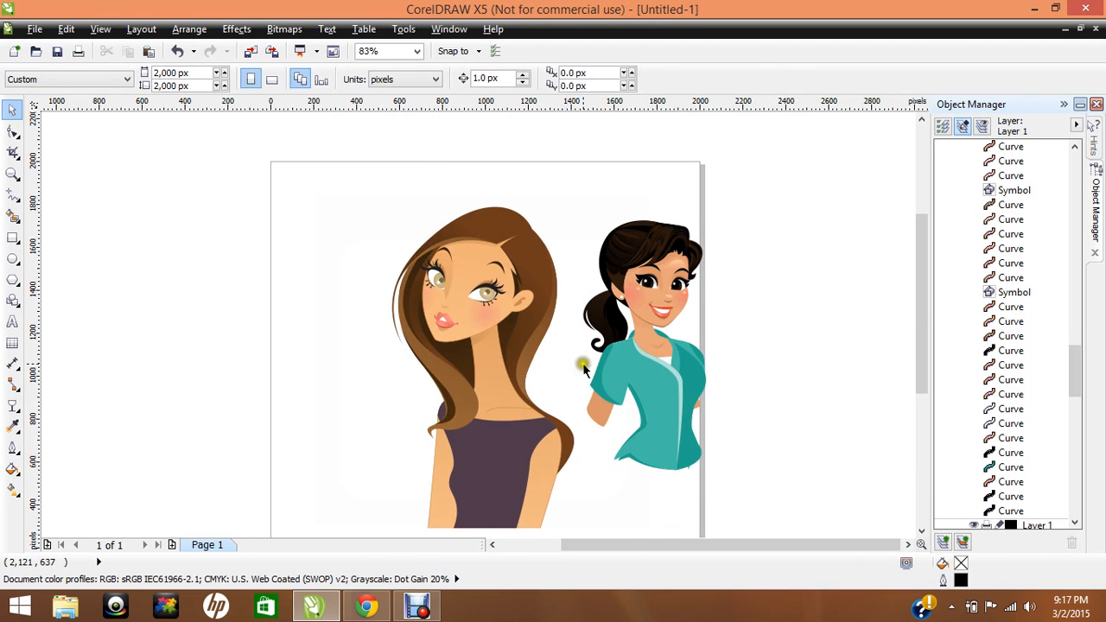
Delete the nurse's teal top together with its trim and her arm pieces, leaving her bare shoulders and torso.
{"action": "left_click_drag", "start_coordinate": [919, 306], "coordinate": [921, 337]}
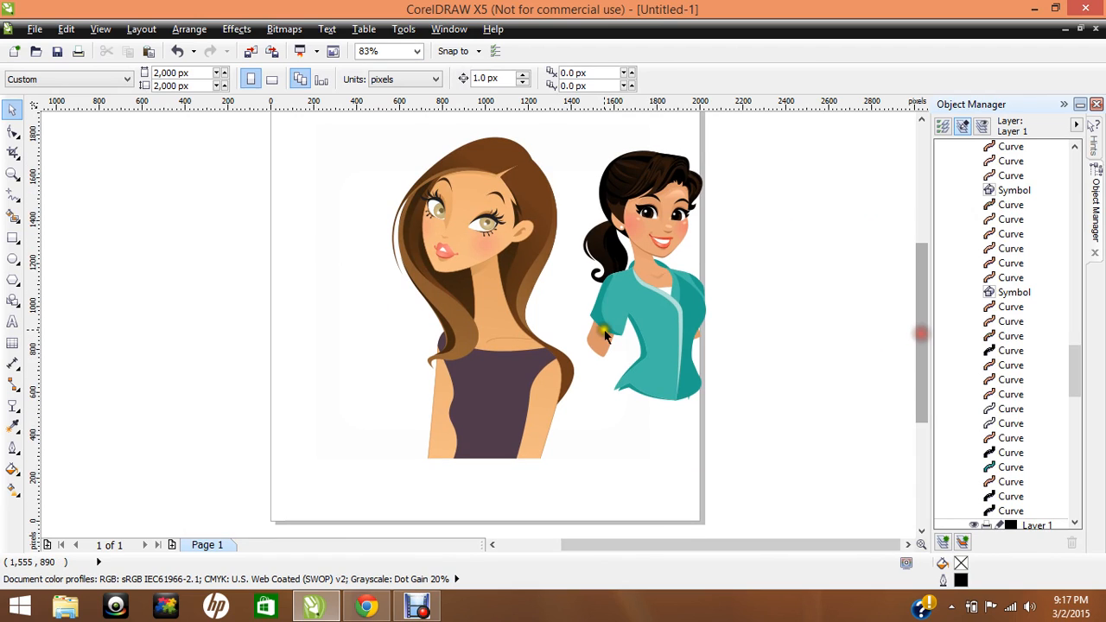
{"action": "left_click_drag", "start_coordinate": [731, 253], "coordinate": [583, 438]}
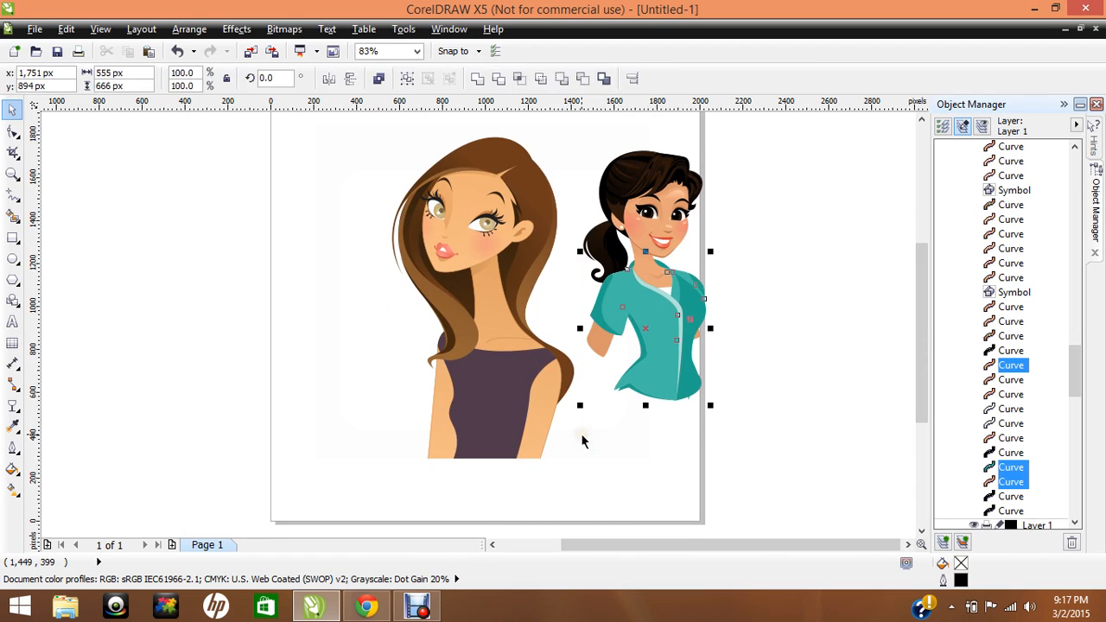
{"action": "key", "text": "Delete"}
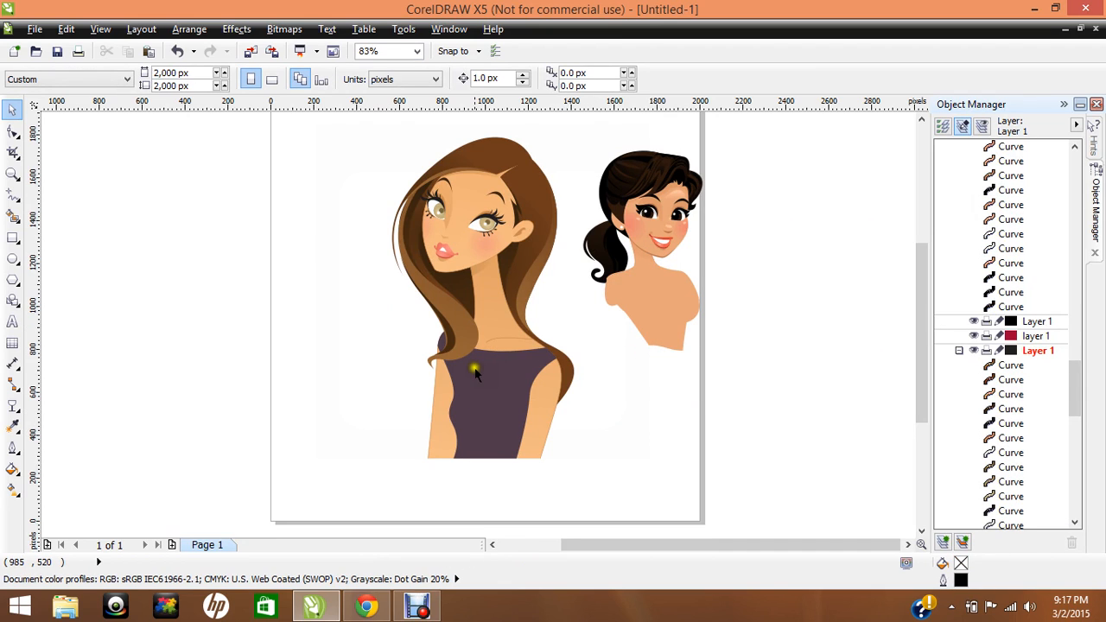
{"action": "left_click", "coordinate": [496, 415]}
{"action": "left_click", "coordinate": [588, 429]}
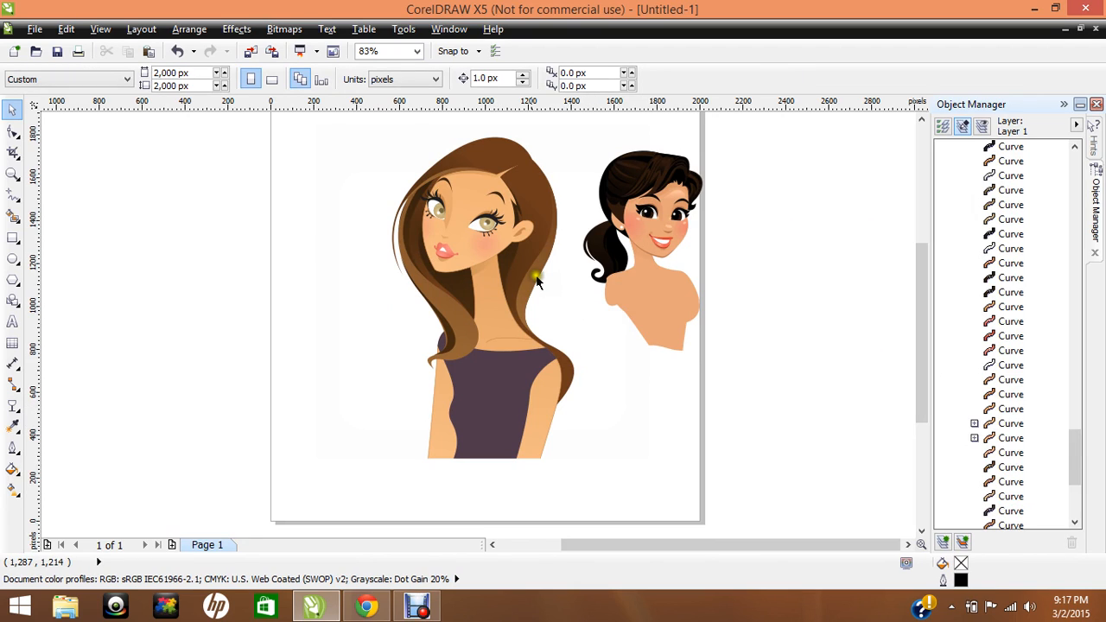
{"action": "left_click", "coordinate": [494, 381]}
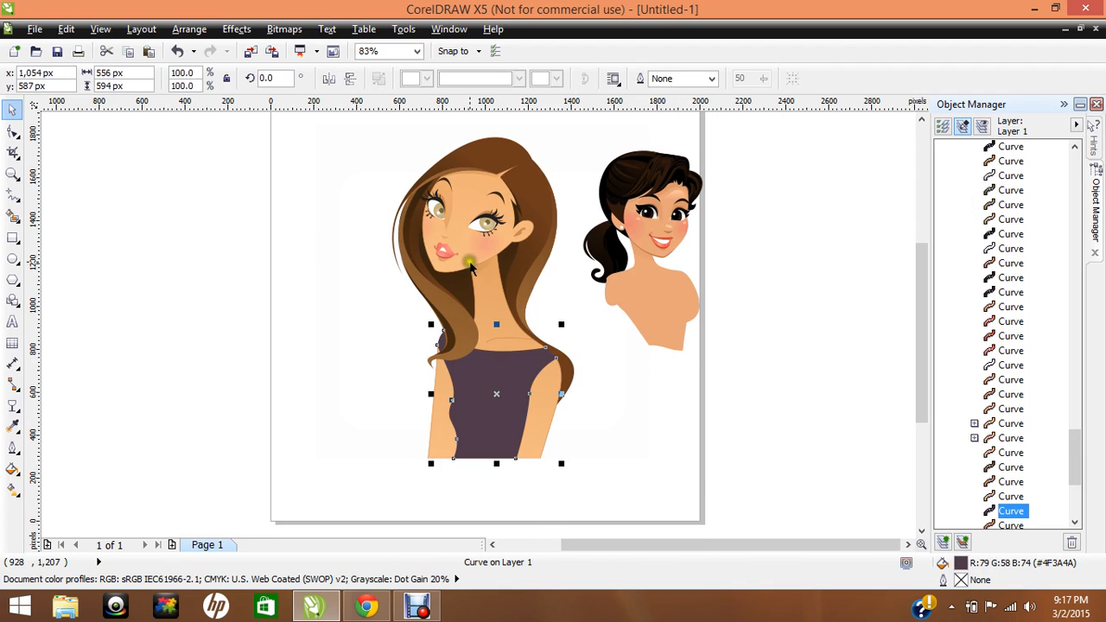
{"action": "left_click", "coordinate": [363, 242]}
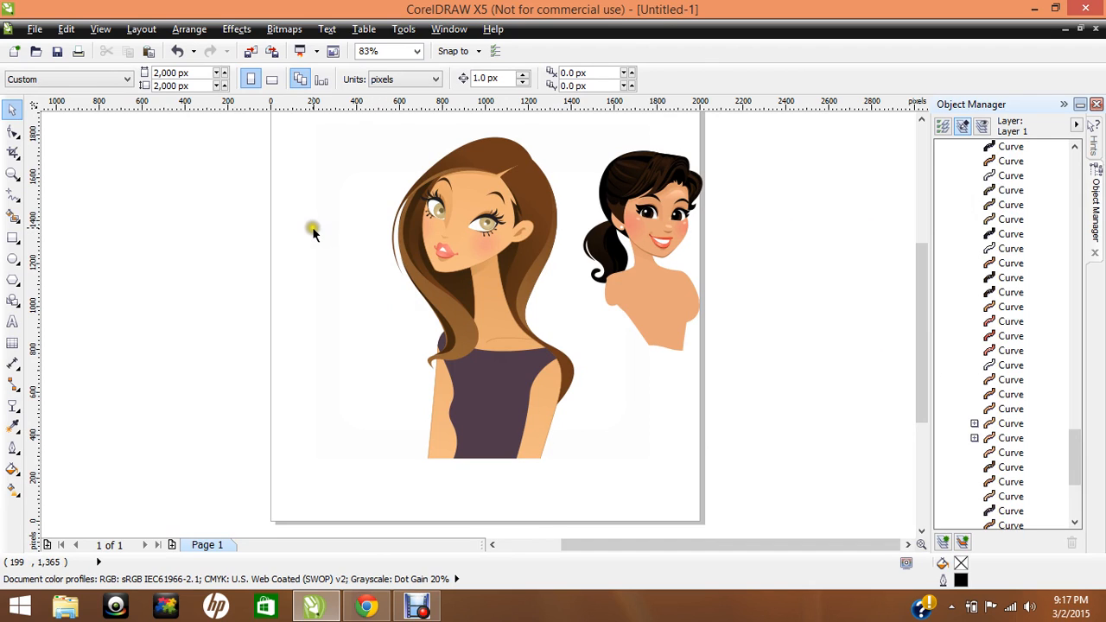
Place a copy of the long-haired woman's neck, arms and dress in the empty area beside the page.
{"action": "left_click_drag", "start_coordinate": [313, 229], "coordinate": [585, 487]}
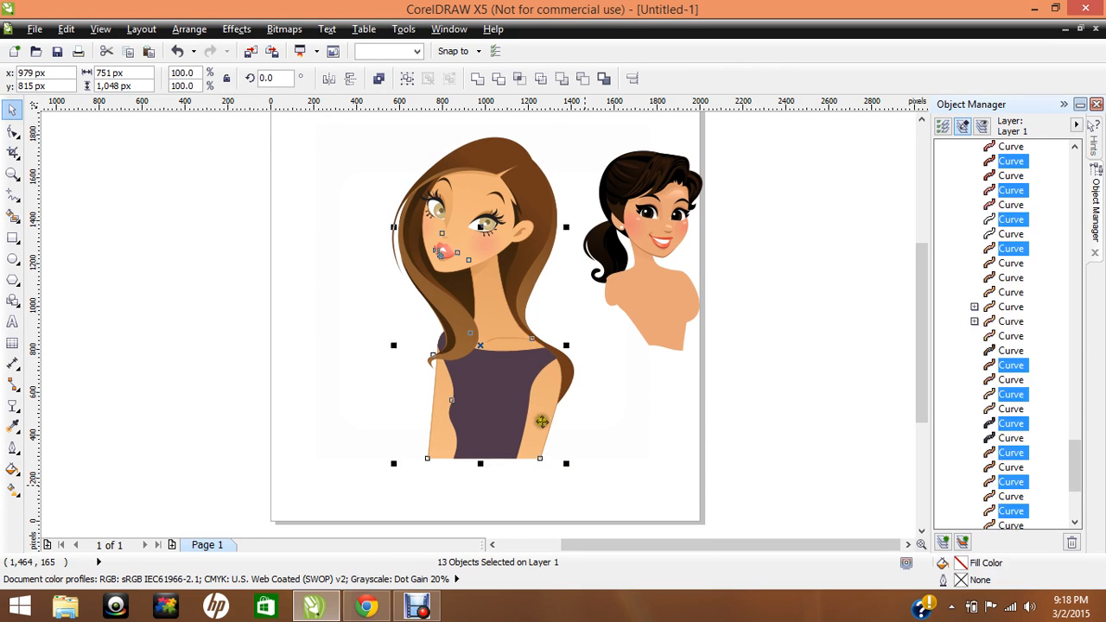
{"action": "left_click_drag", "start_coordinate": [484, 381], "coordinate": [828, 399]}
{"action": "left_click", "coordinate": [782, 204]}
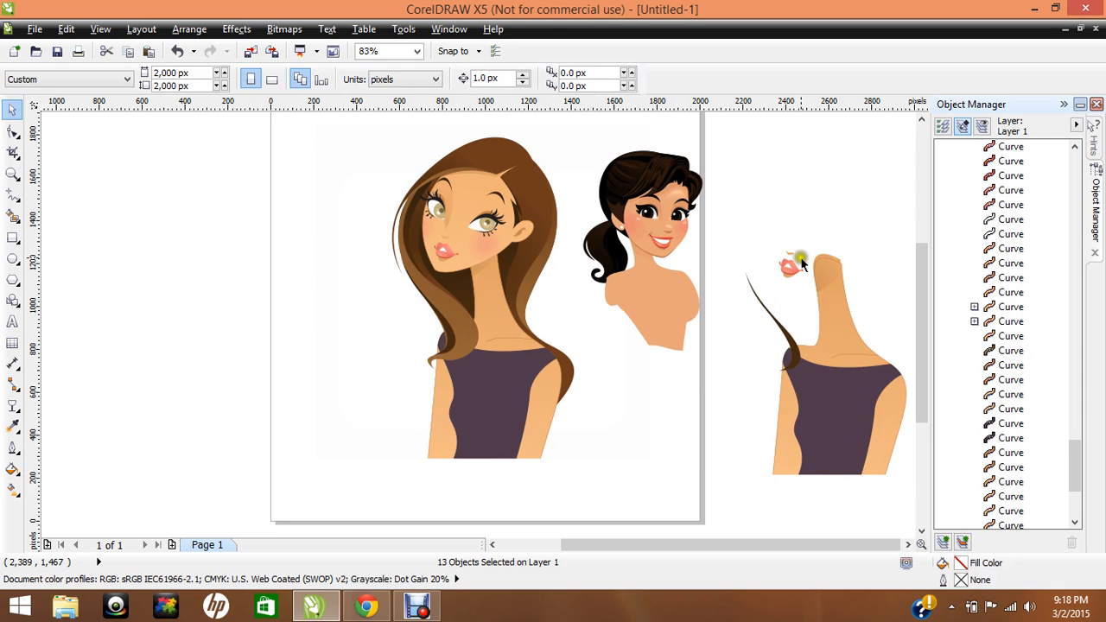
Delete the stray lips and the thin hair strand from the copied body.
{"action": "left_click_drag", "start_coordinate": [767, 232], "coordinate": [817, 301]}
{"action": "key", "text": "Delete"}
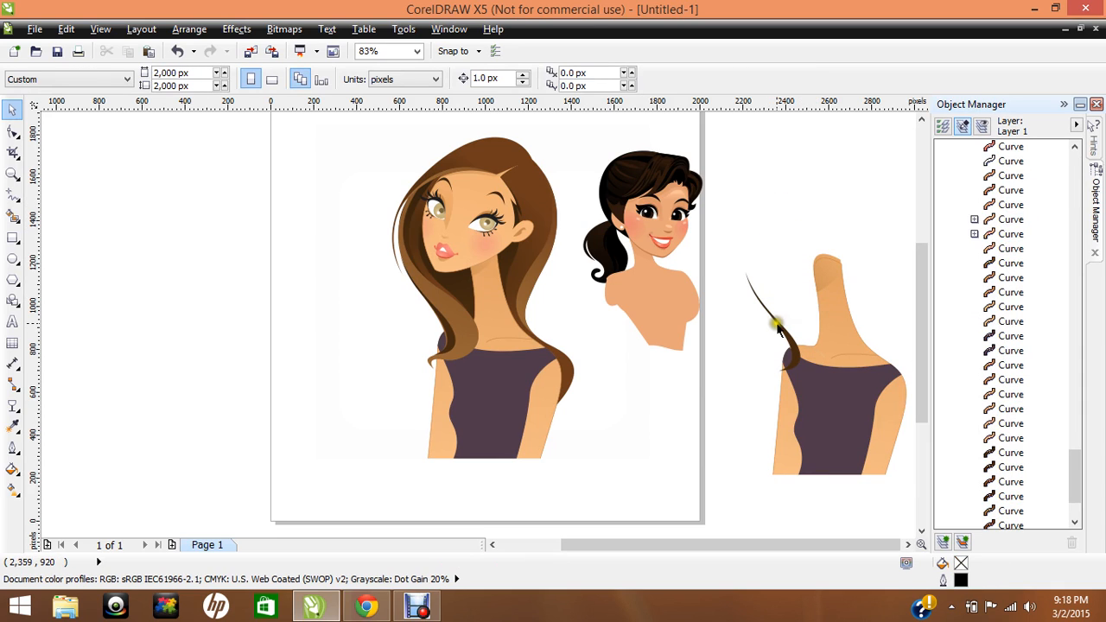
{"action": "left_click", "coordinate": [776, 323]}
{"action": "key", "text": "Delete"}
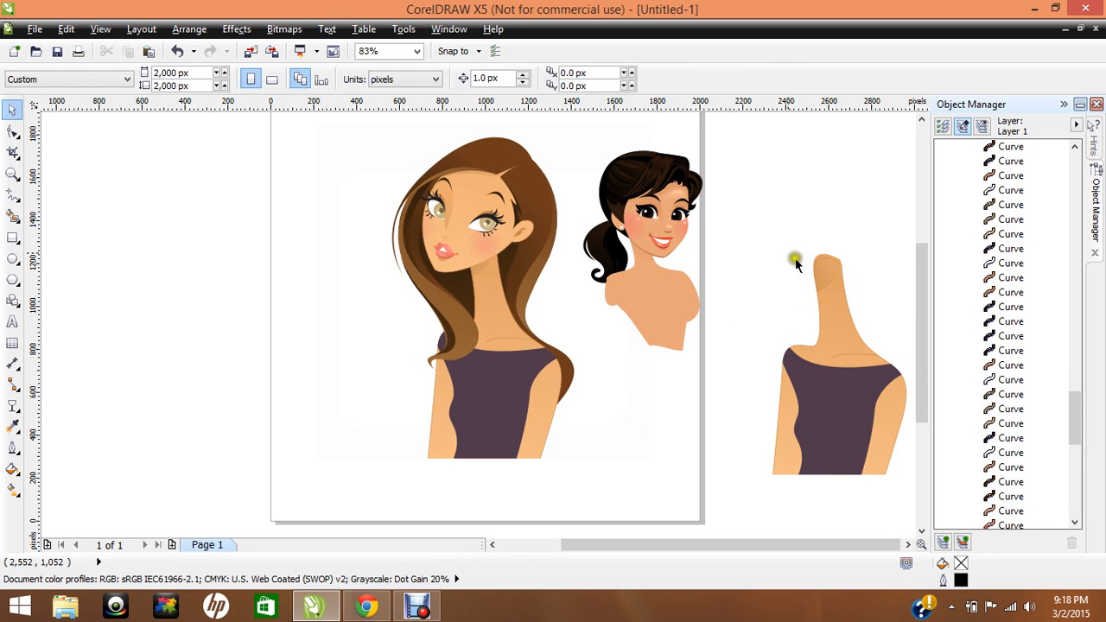
Mirror the copied neck, arms and dress horizontally so the body faces the other way.
{"action": "left_click_drag", "start_coordinate": [724, 215], "coordinate": [875, 492]}
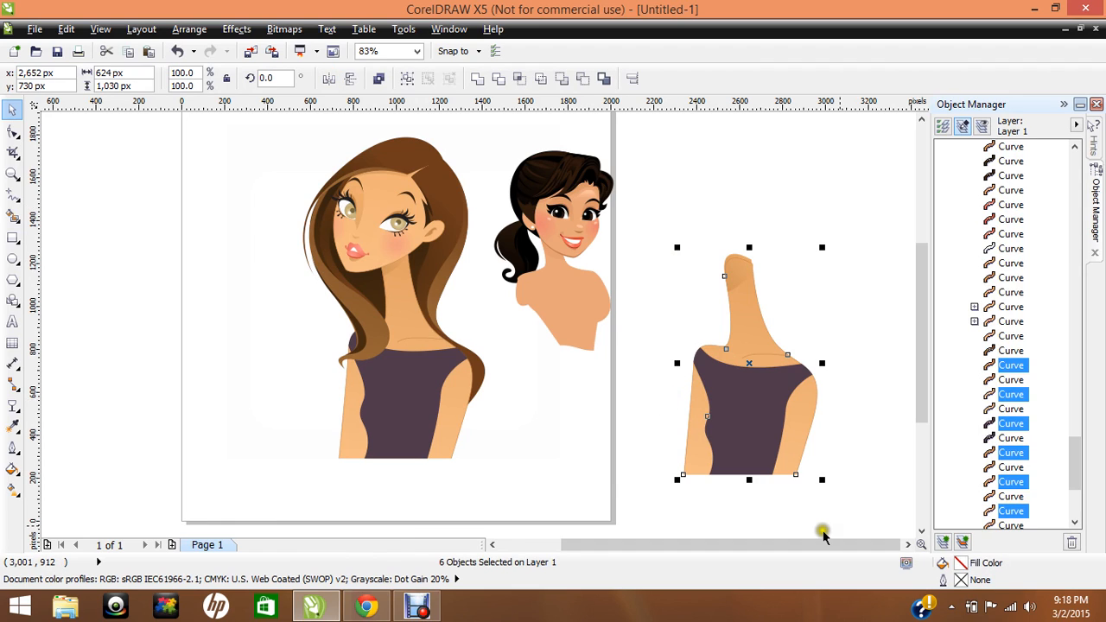
{"action": "left_click", "coordinate": [326, 80]}
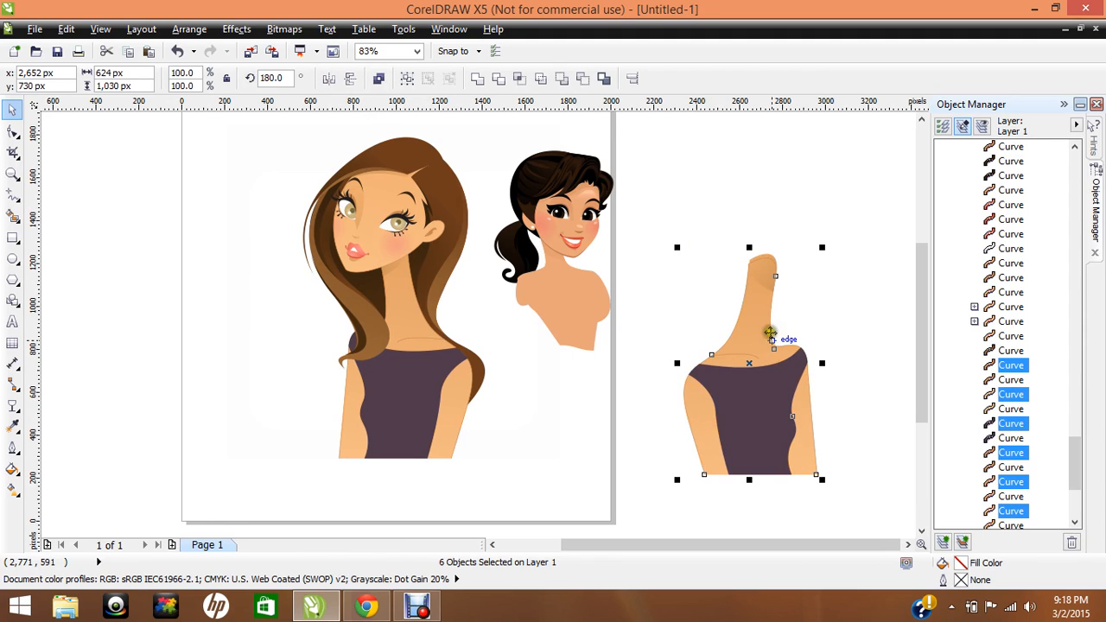
{"action": "left_click", "coordinate": [765, 231]}
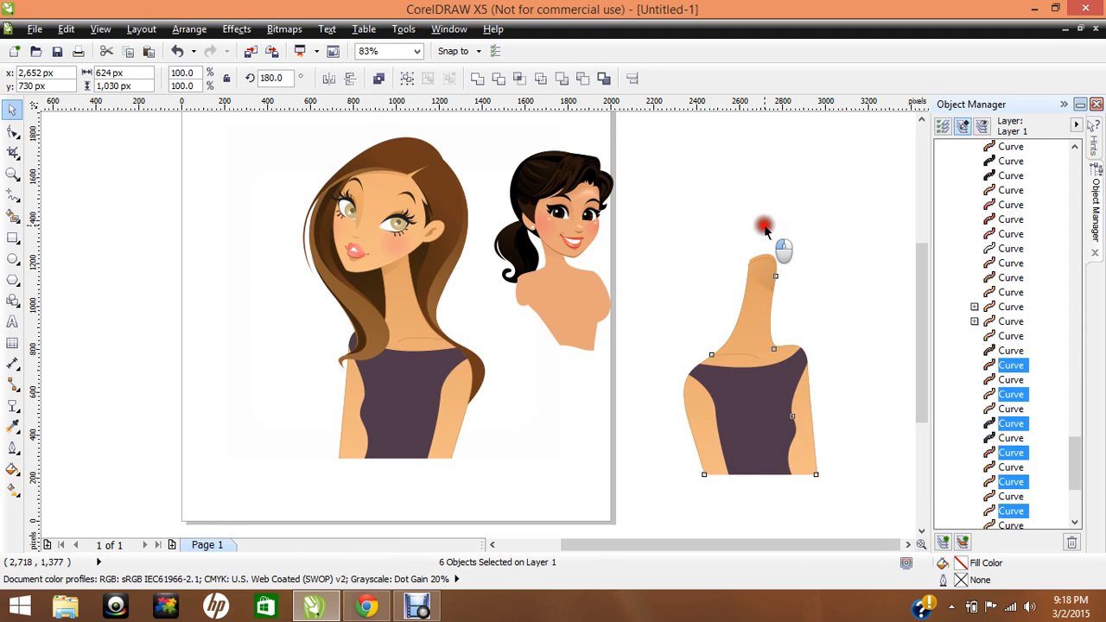
Delete the nurse's bare shoulders and torso, keeping her head and neck.
{"action": "left_click", "coordinate": [556, 306]}
{"action": "key", "text": "Delete"}
{"action": "left_click", "coordinate": [559, 292]}
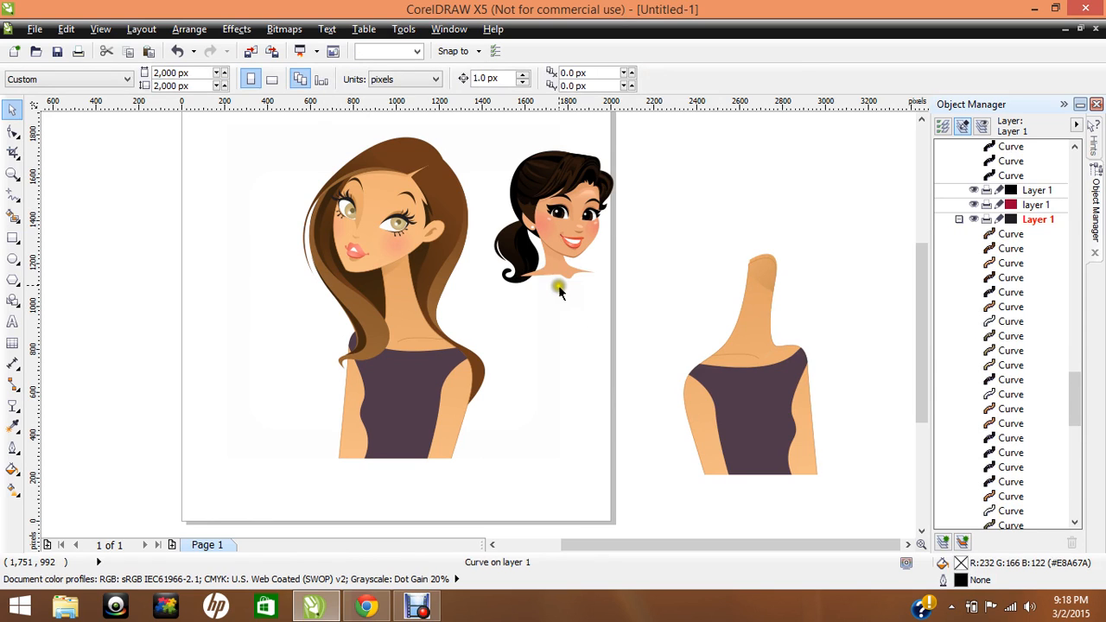
{"action": "left_click", "coordinate": [556, 274]}
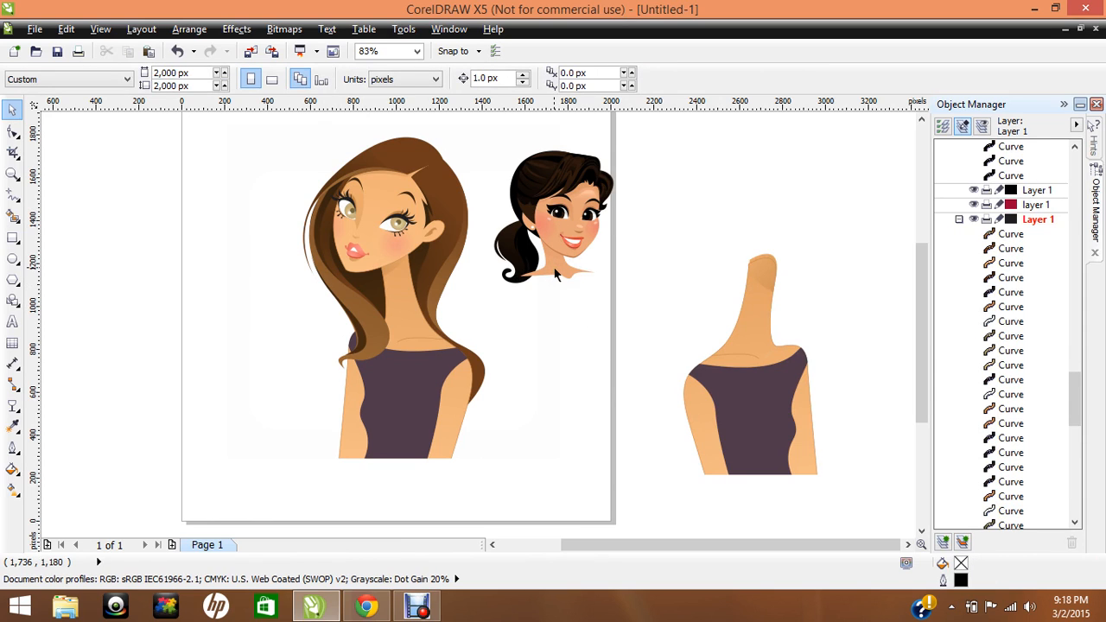
Delete the large white background shape behind the figures.
{"action": "left_click", "coordinate": [569, 311]}
{"action": "left_click_drag", "start_coordinate": [466, 129], "coordinate": [546, 208]}
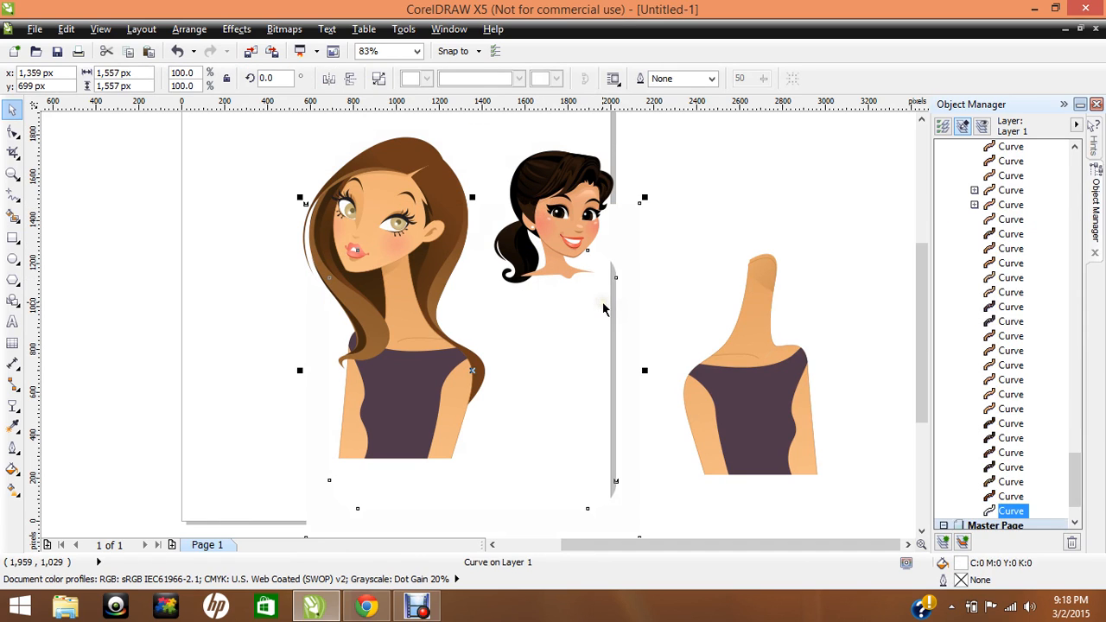
{"action": "key", "text": "Delete"}
{"action": "left_click", "coordinate": [481, 138]}
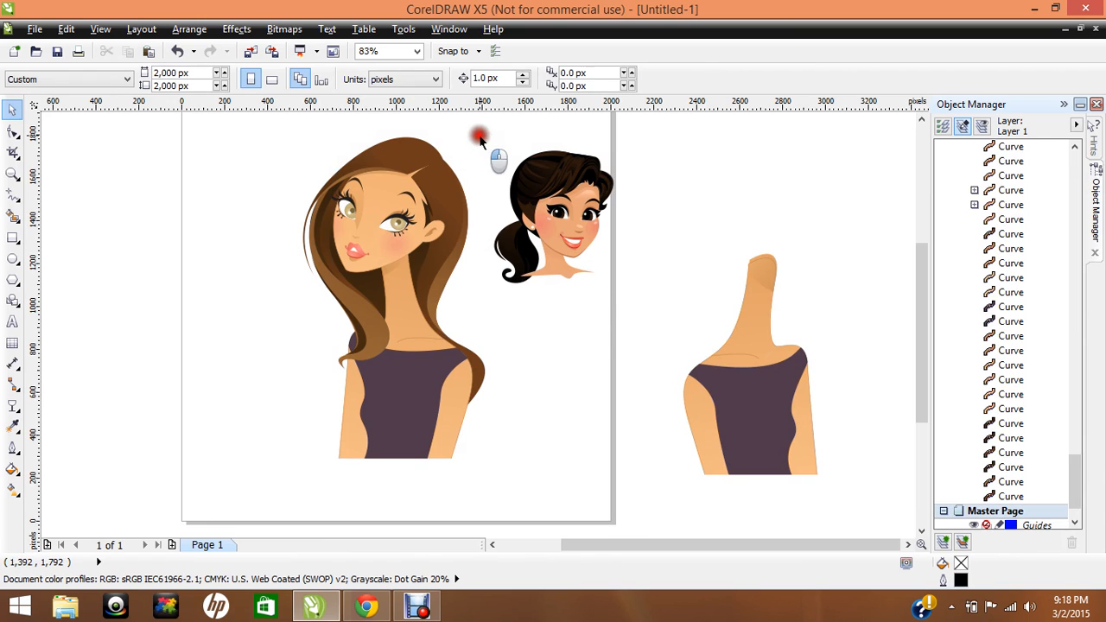
Enlarge the nurse's head and neck to about 706 by 783 px and move them across the page's edge.
{"action": "left_click_drag", "start_coordinate": [481, 138], "coordinate": [646, 334]}
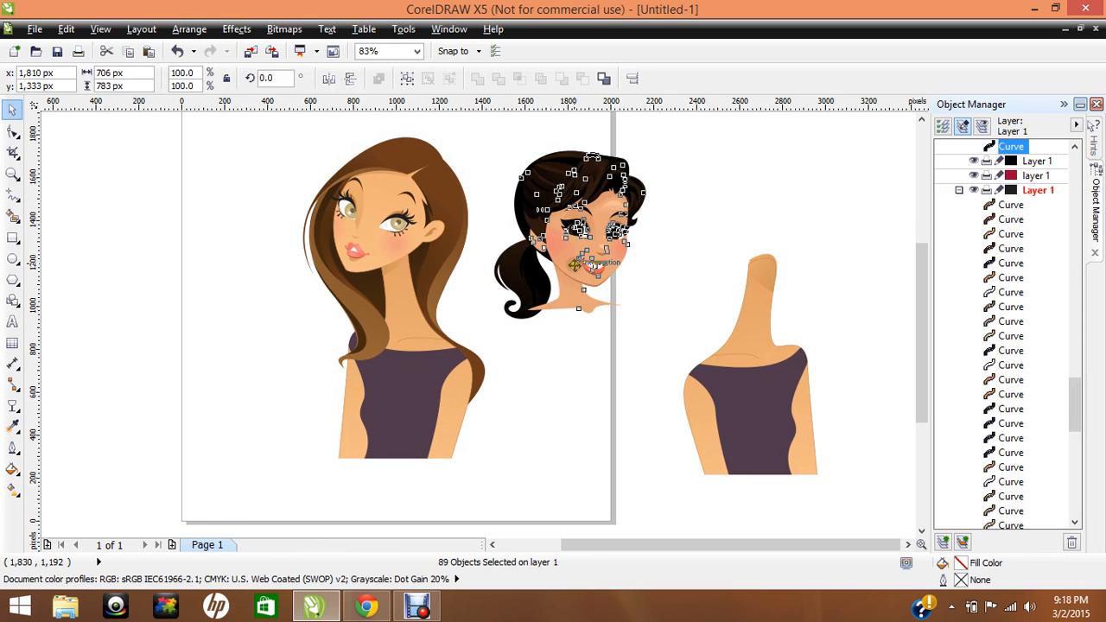
{"action": "left_click_drag", "start_coordinate": [577, 264], "coordinate": [527, 273]}
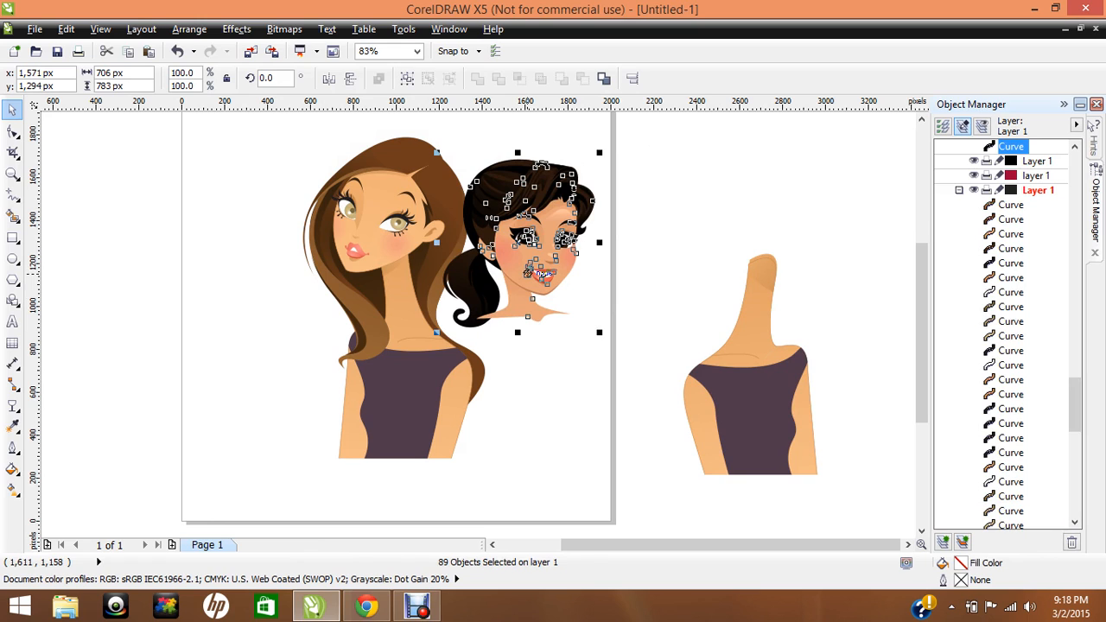
{"action": "left_click_drag", "start_coordinate": [527, 273], "coordinate": [601, 273]}
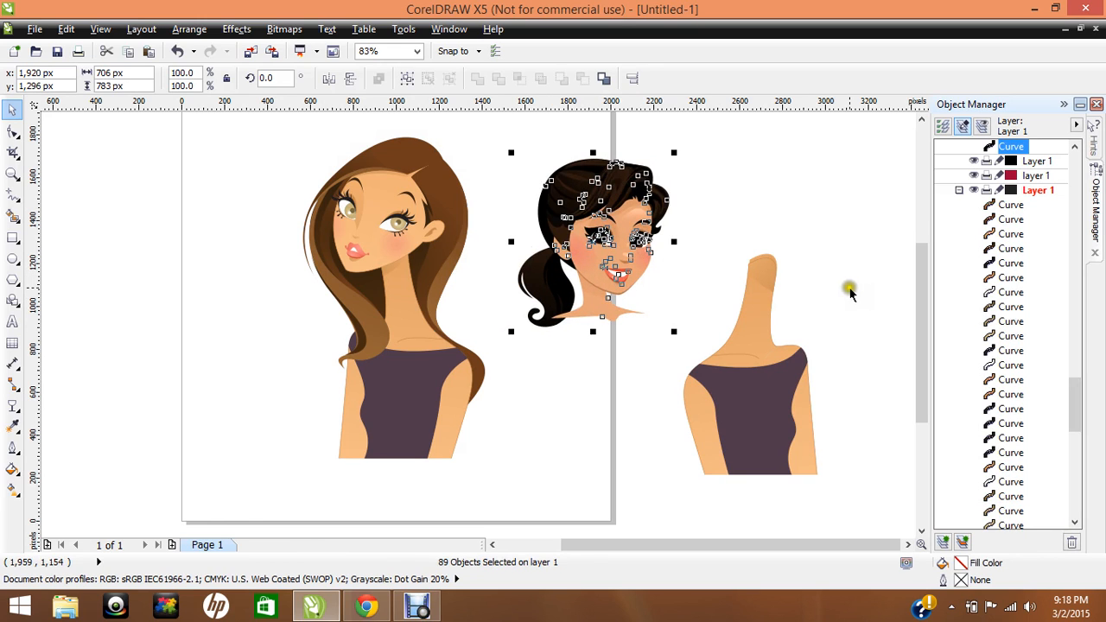
Move the mirrored neck, arms and dress under the nurse's head so her face covers the copied neck.
{"action": "left_click", "coordinate": [850, 291]}
{"action": "left_click_drag", "start_coordinate": [873, 234], "coordinate": [677, 500]}
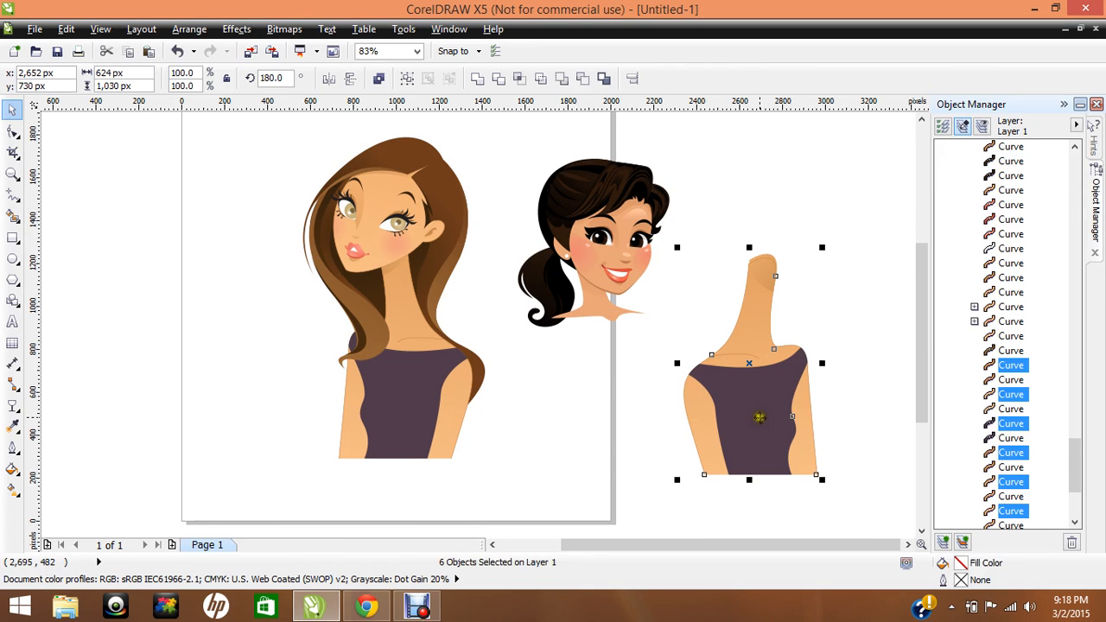
{"action": "left_click_drag", "start_coordinate": [759, 417], "coordinate": [611, 388]}
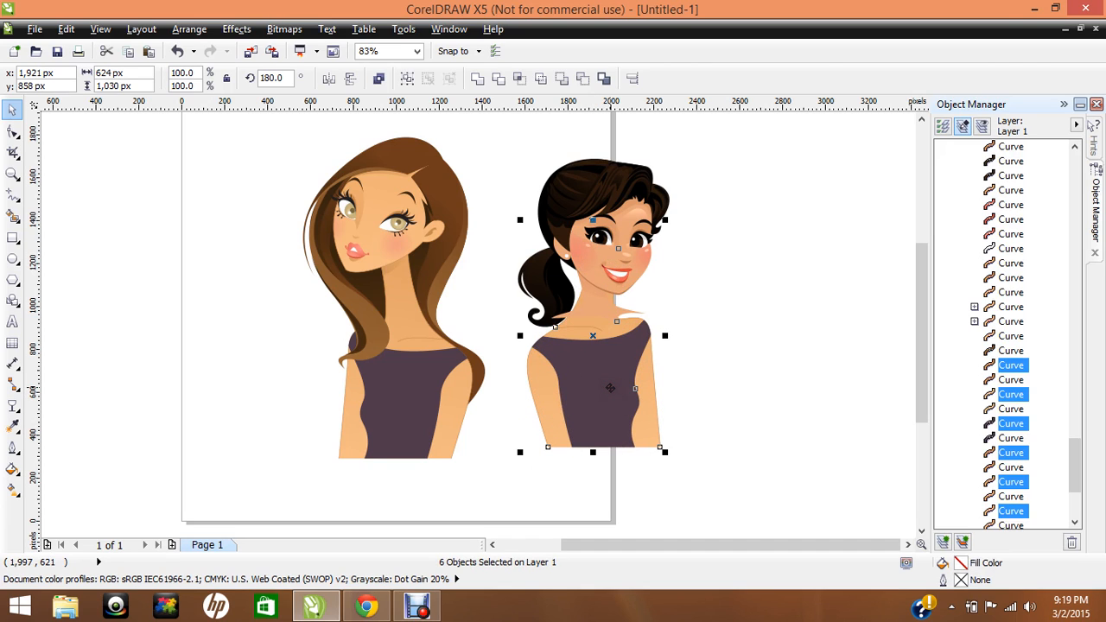
{"action": "left_click", "coordinate": [724, 360]}
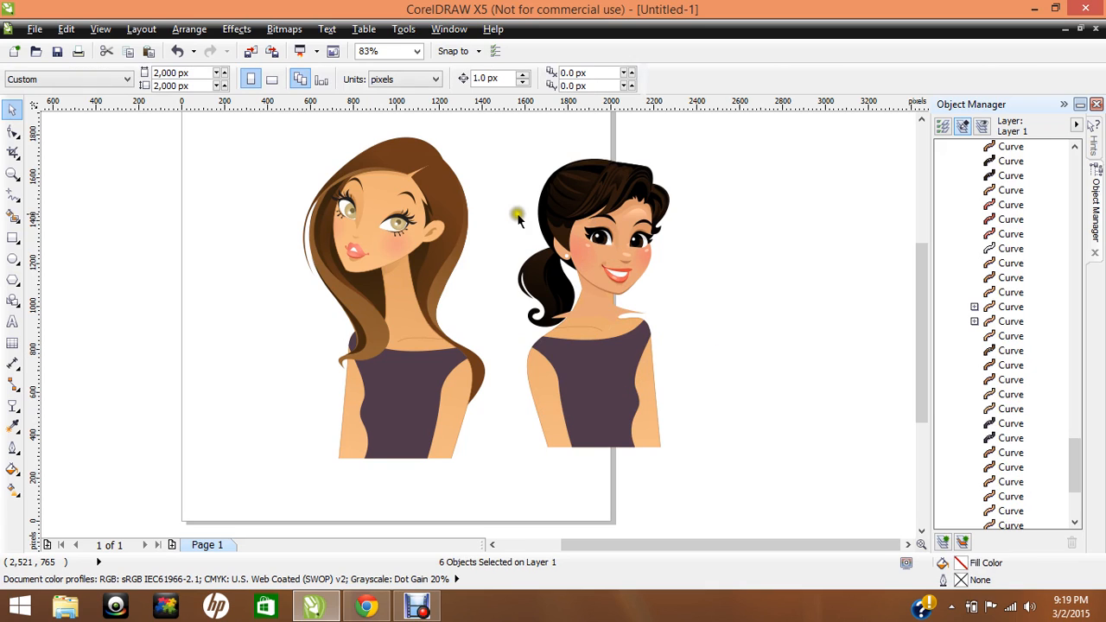
Rotate the nurse's head together with the copied neck pieces counterclockwise by about 4.2 degrees and settle them on the shoulders.
{"action": "left_click", "coordinate": [482, 138]}
{"action": "left_click_drag", "start_coordinate": [481, 138], "coordinate": [691, 341]}
{"action": "left_click", "coordinate": [621, 246]}
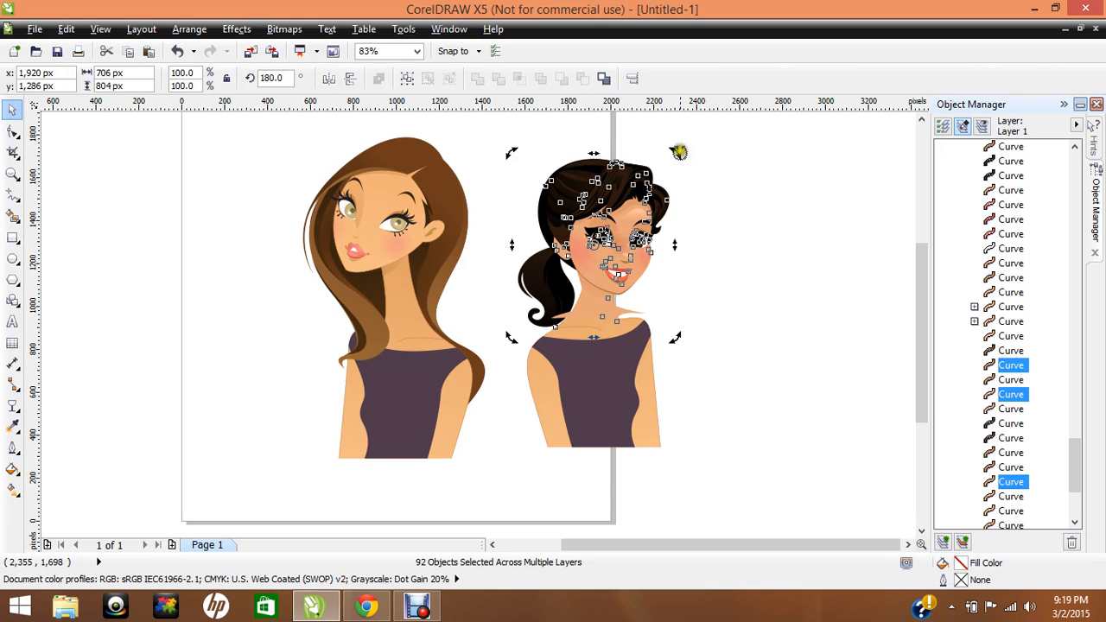
{"action": "mouse_move", "coordinate": [676, 151]}
{"action": "left_mouse_down"}
{"action": "mouse_move", "coordinate": [669, 136]}
{"action": "mouse_move", "coordinate": [691, 167]}
{"action": "mouse_move", "coordinate": [671, 149]}
{"action": "left_mouse_up"}
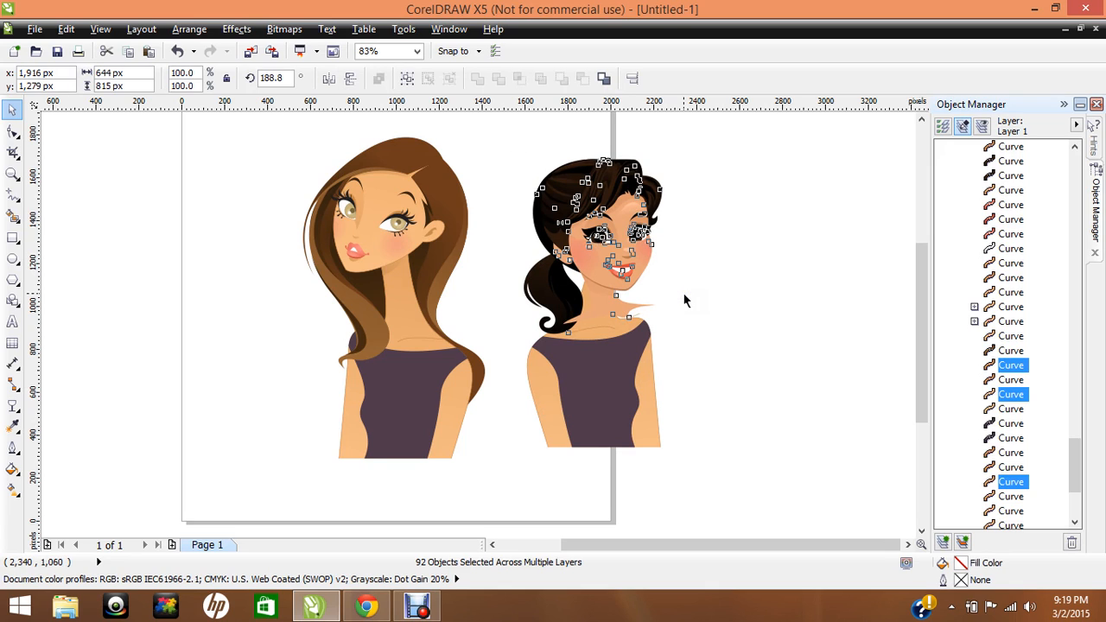
{"action": "key", "text": "Down"}
{"action": "key", "text": "Down"}
{"action": "key", "text": "Down"}
{"action": "key", "text": "Down"}
{"action": "mouse_move", "coordinate": [611, 270]}
{"action": "left_mouse_down"}
{"action": "mouse_move", "coordinate": [585, 269]}
{"action": "mouse_move", "coordinate": [610, 274]}
{"action": "left_mouse_up"}
{"action": "left_click", "coordinate": [609, 273]}
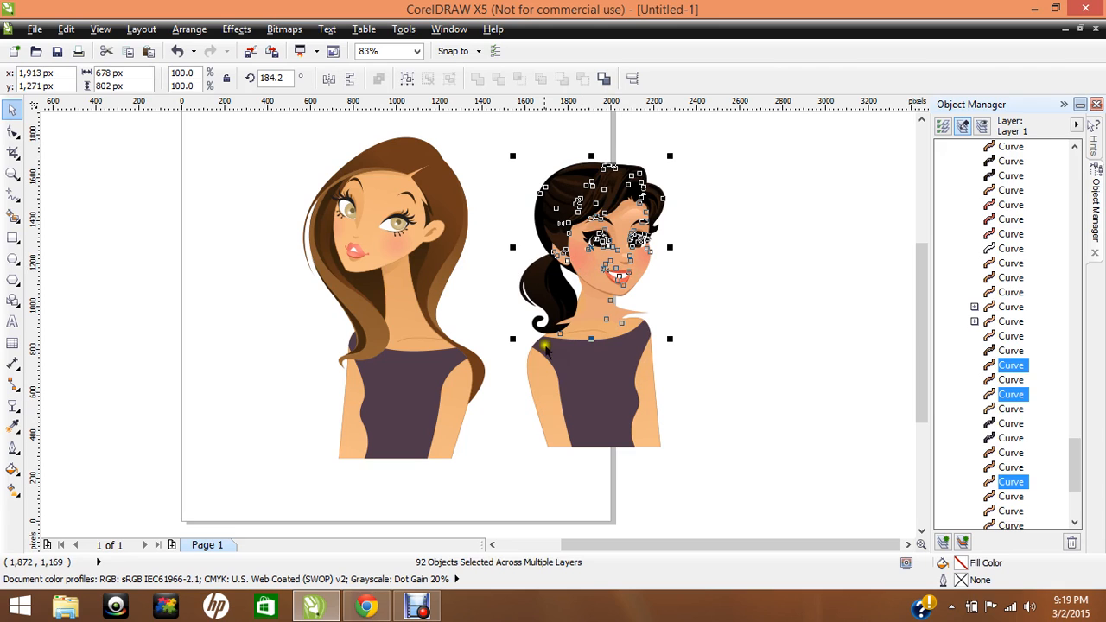
Scale the rotated head and neck pieces up to about 719 by 851 px and nudge them slightly toward the ponytail.
{"action": "left_click_drag", "start_coordinate": [514, 154], "coordinate": [503, 143]}
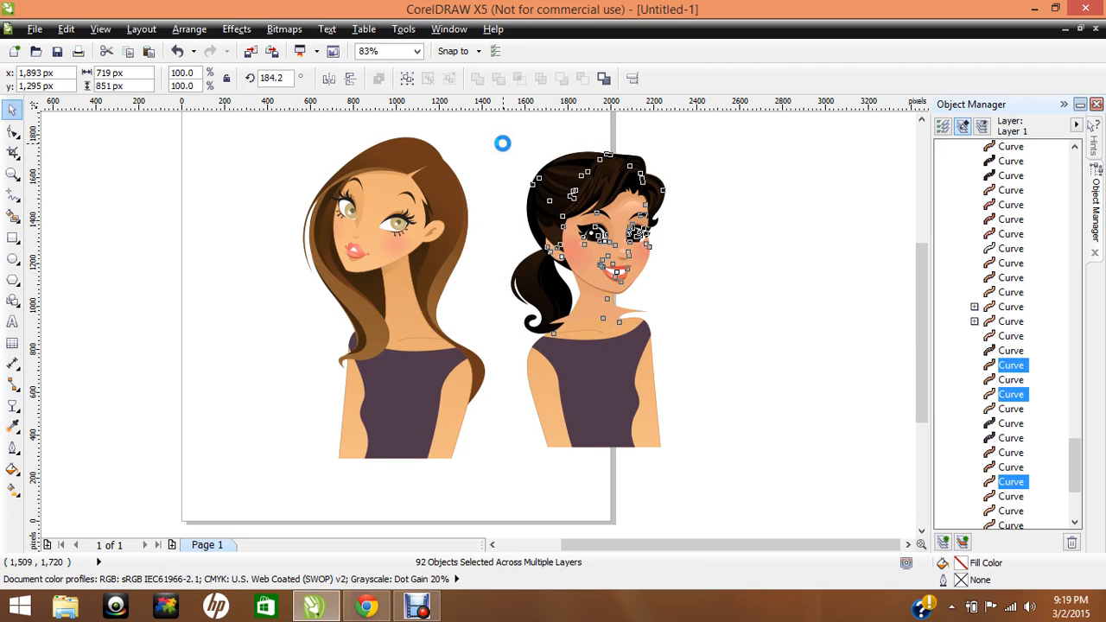
{"action": "key", "text": "Left"}
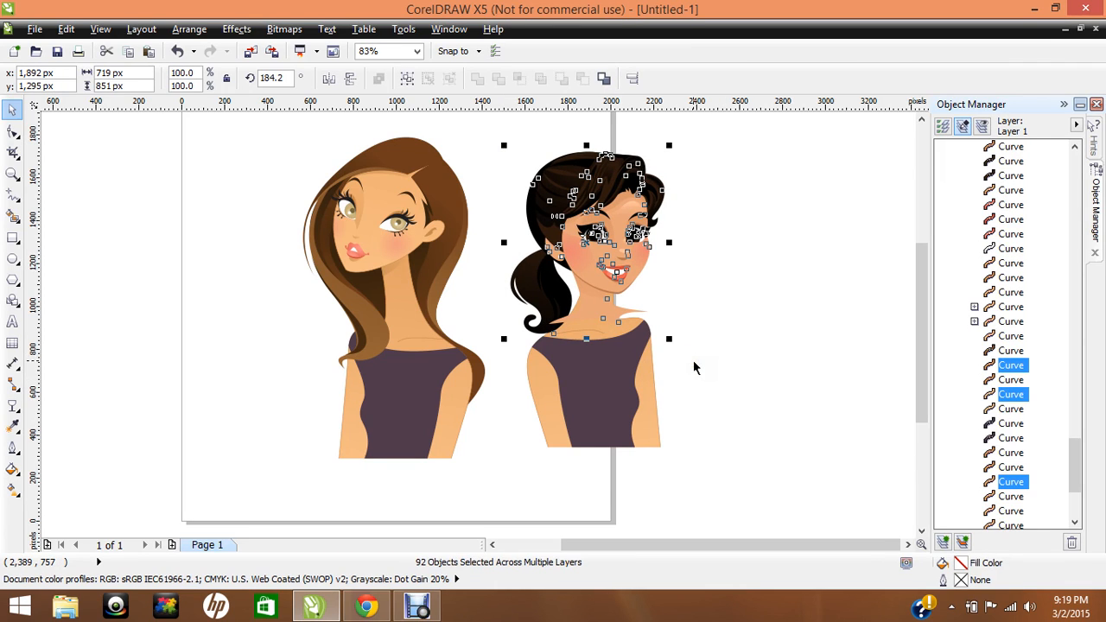
{"action": "left_click", "coordinate": [693, 368]}
Delete the nurse's original neck piece and the shadow under her chin, leaving only the copied neck.
{"action": "left_click", "coordinate": [615, 314]}
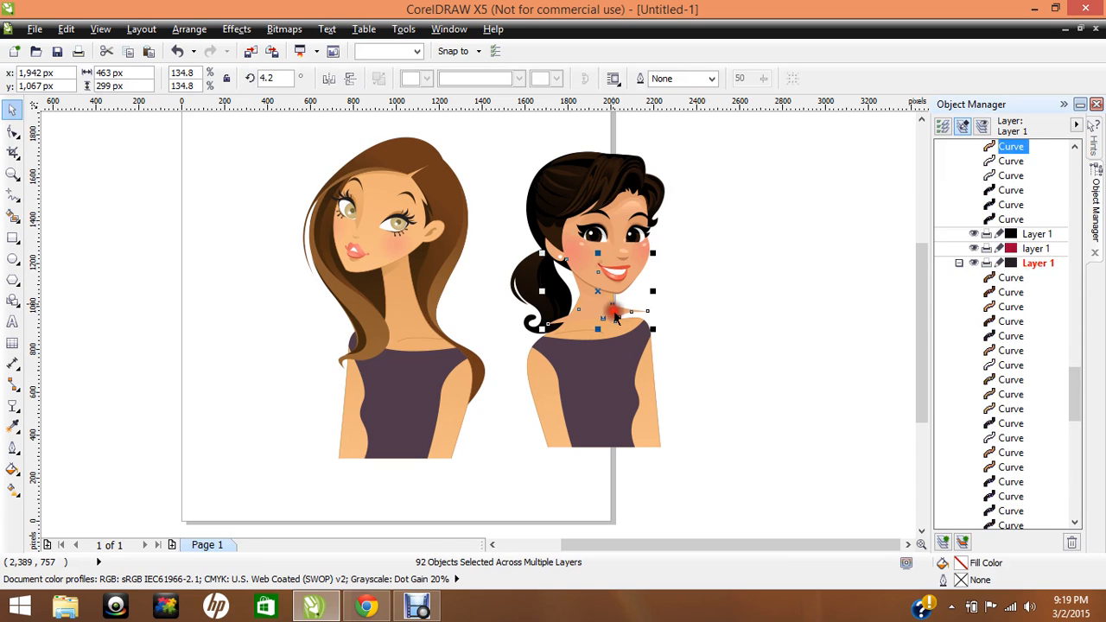
{"action": "key", "text": "Delete"}
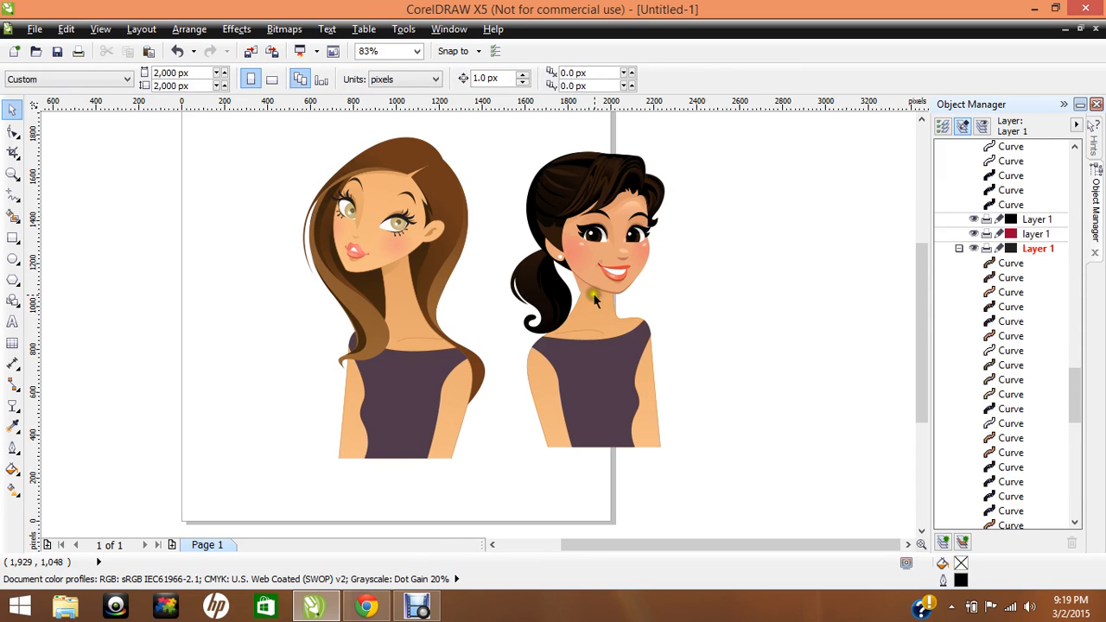
{"action": "left_click", "coordinate": [593, 293]}
{"action": "key", "text": "Delete"}
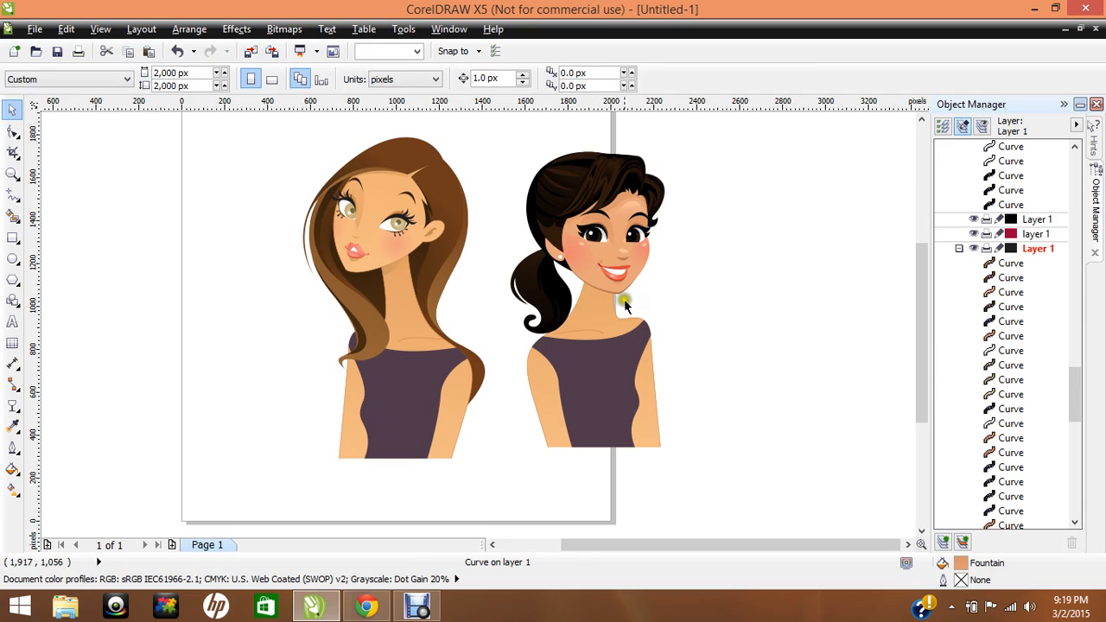
{"action": "left_click", "coordinate": [688, 294]}
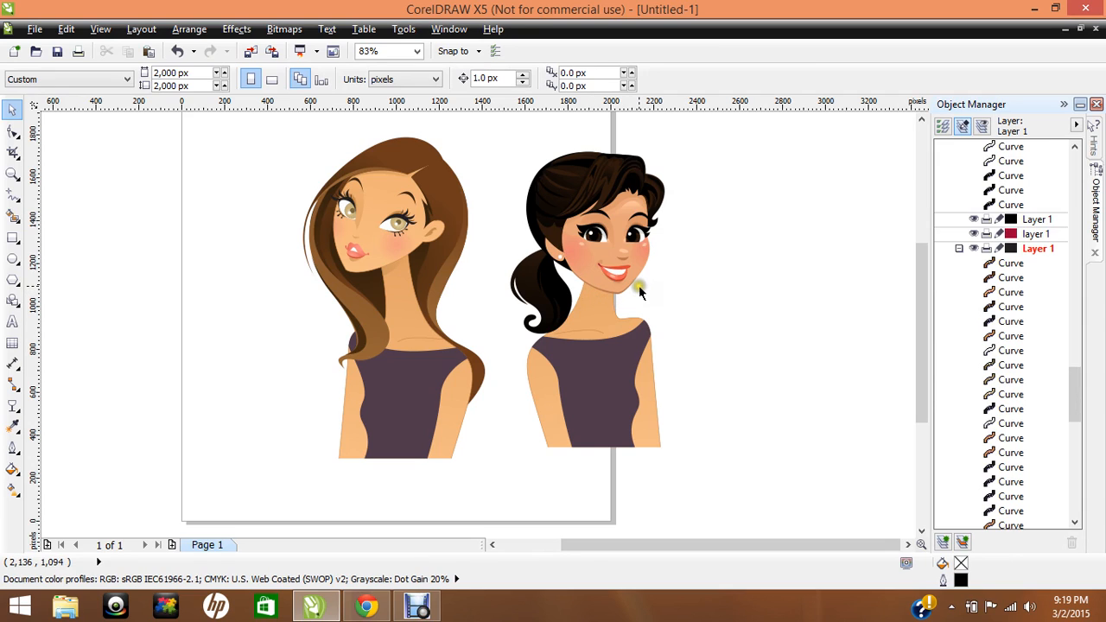
Reshape the mirrored body's outline curve by adjusting its nodes along the neck and the ponytail-side shoulder and arm.
{"action": "left_click", "coordinate": [586, 304]}
{"action": "key", "text": "F10"}
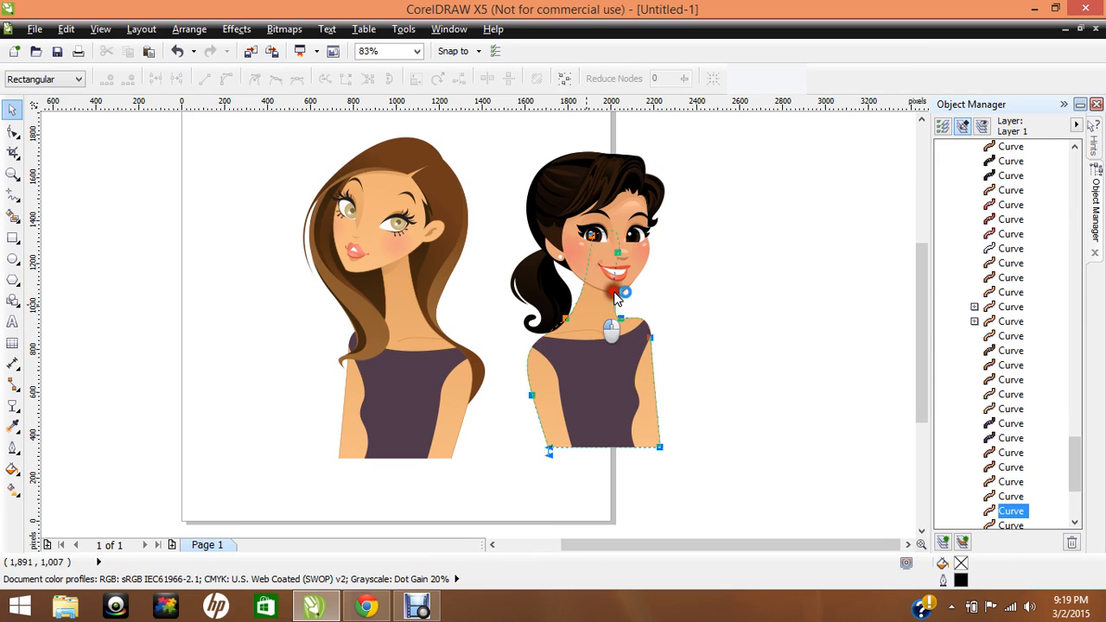
{"action": "left_click", "coordinate": [591, 306]}
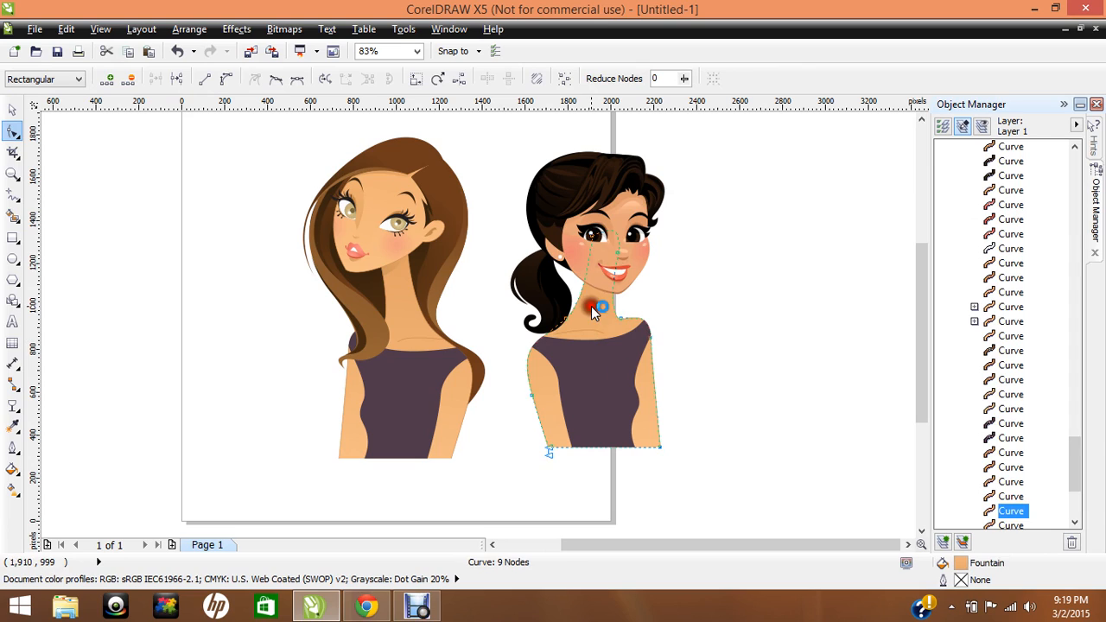
{"action": "left_click", "coordinate": [618, 253]}
{"action": "left_click_drag", "start_coordinate": [617, 256], "coordinate": [597, 304]}
{"action": "left_click", "coordinate": [593, 246]}
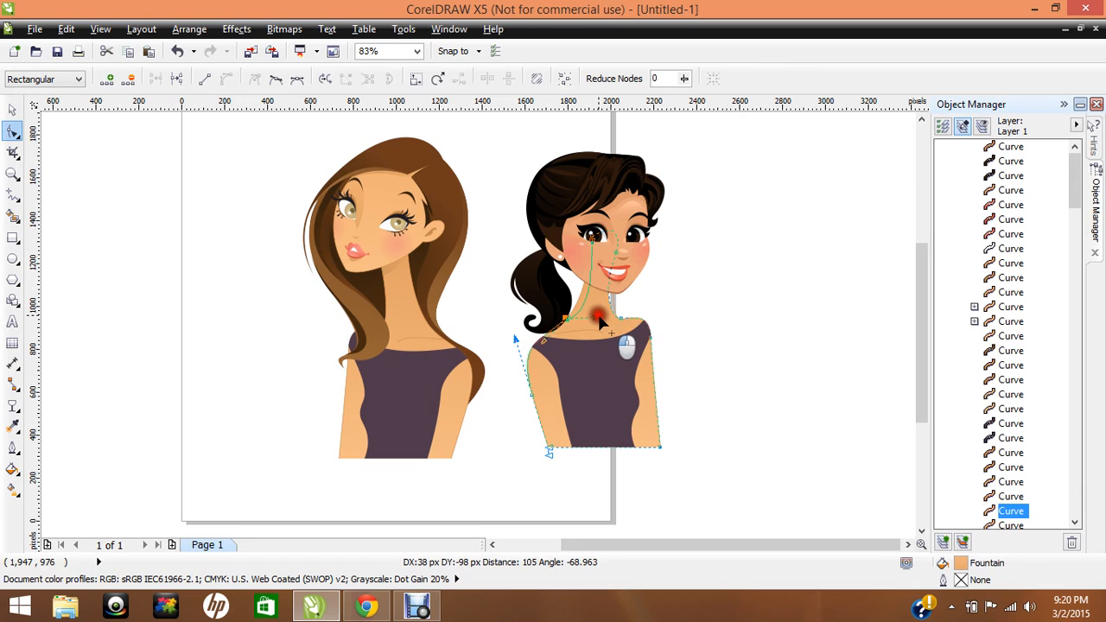
{"action": "left_click_drag", "start_coordinate": [598, 317], "coordinate": [597, 313]}
{"action": "left_click_drag", "start_coordinate": [593, 244], "coordinate": [585, 246]}
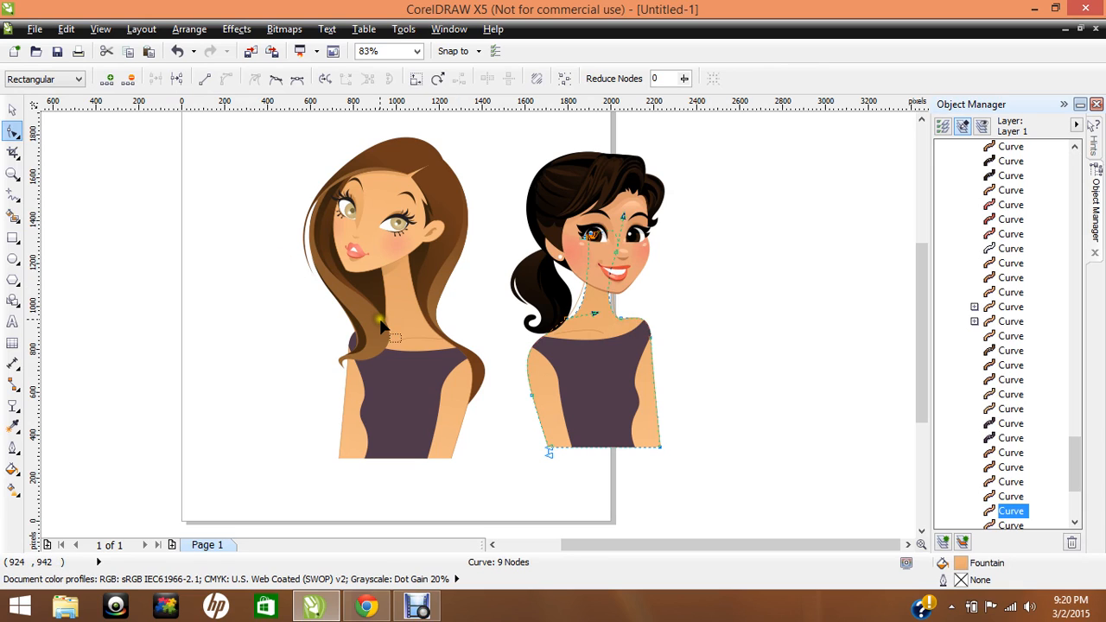
{"action": "left_click_drag", "start_coordinate": [567, 324], "coordinate": [524, 344]}
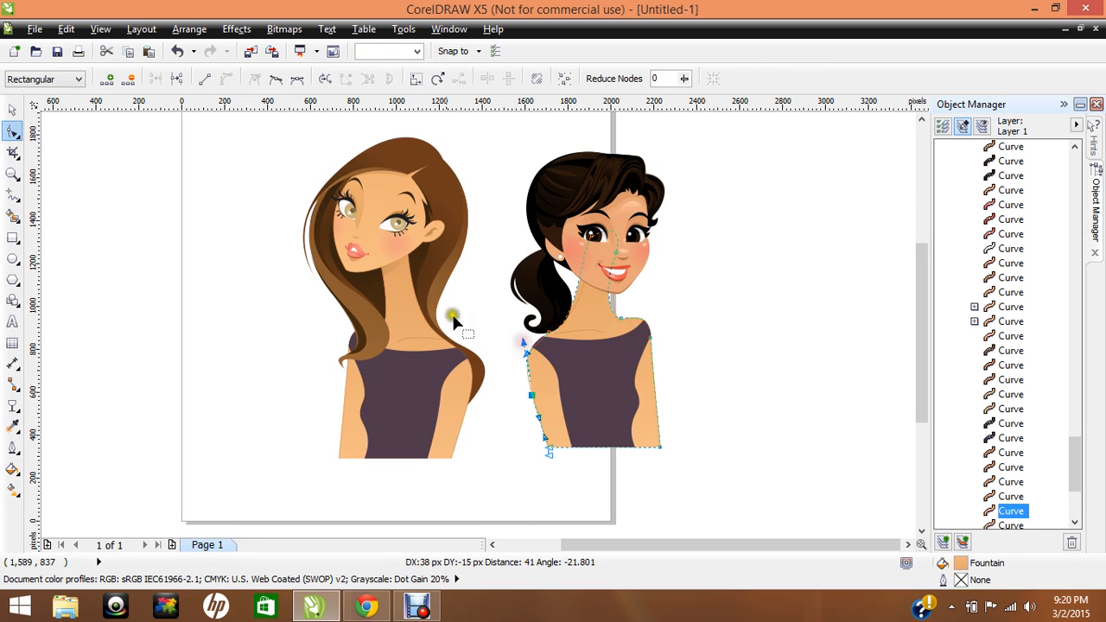
Reshape the ponytail-side neck edge of the body's skin shape by adjusting its node and curve to follow the brown outline.
{"action": "left_click", "coordinate": [12, 173]}
{"action": "left_click_drag", "start_coordinate": [469, 230], "coordinate": [727, 484]}
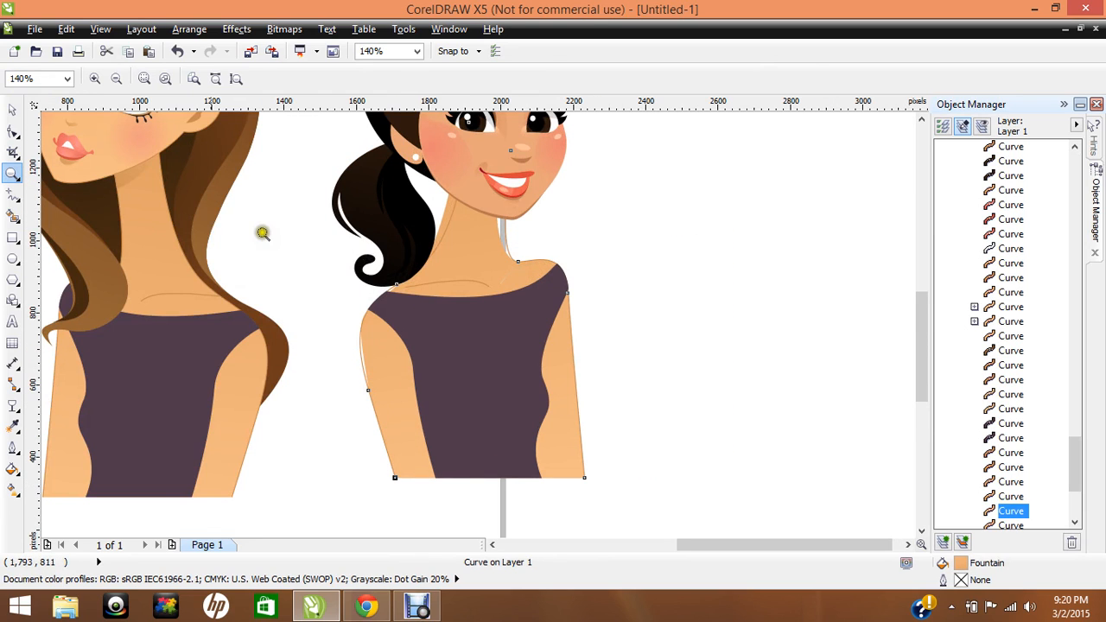
{"action": "left_click", "coordinate": [12, 109]}
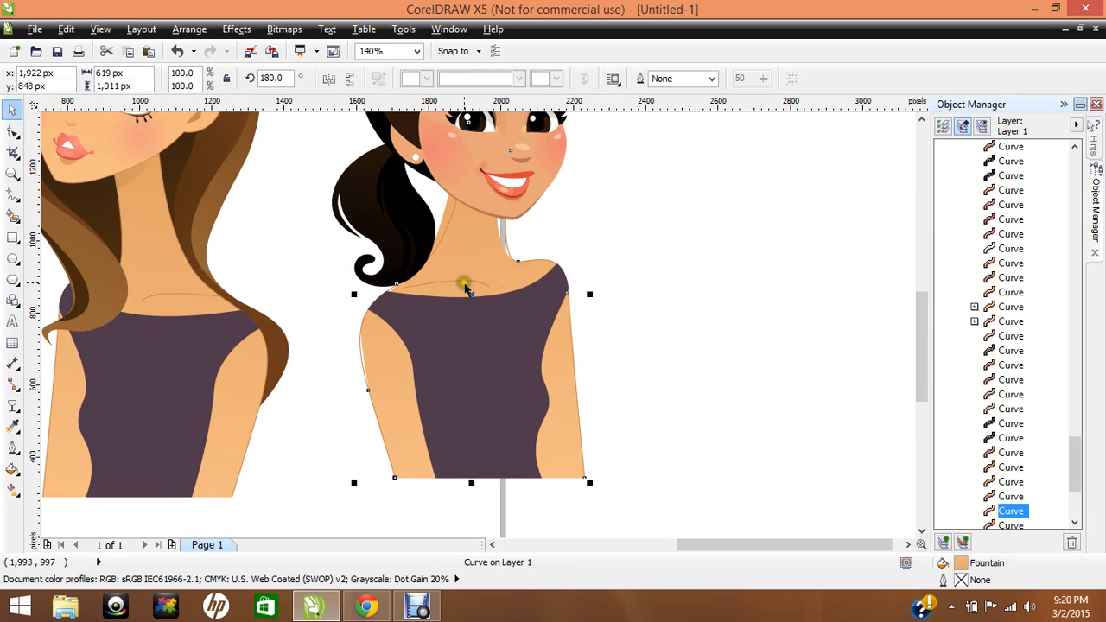
{"action": "left_click", "coordinate": [12, 173]}
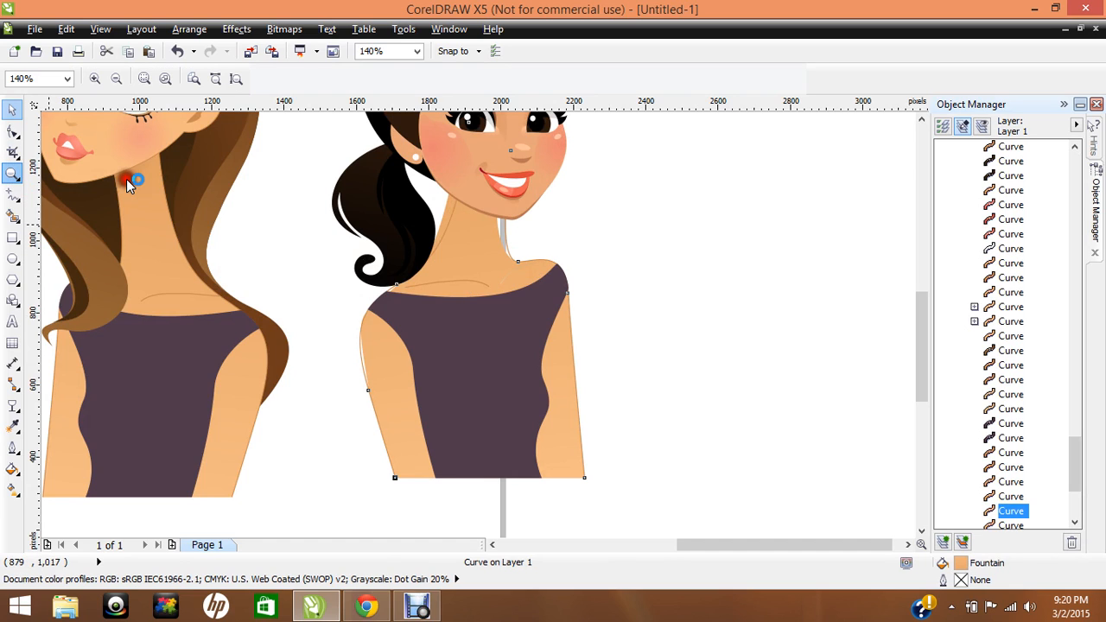
{"action": "left_click_drag", "start_coordinate": [418, 184], "coordinate": [643, 370]}
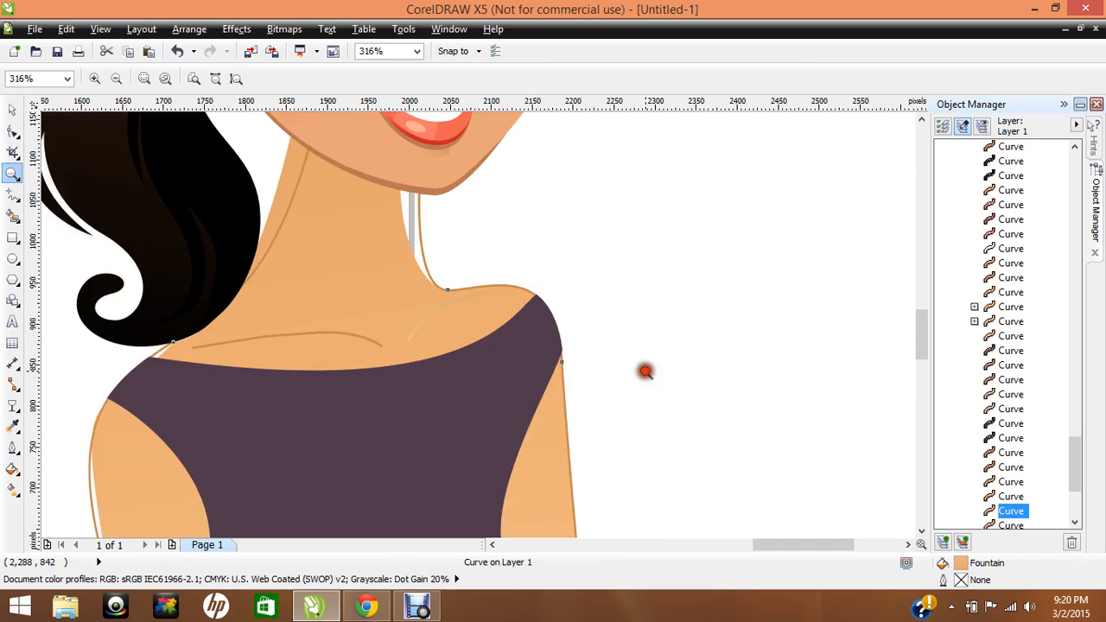
{"action": "left_click", "coordinate": [7, 105]}
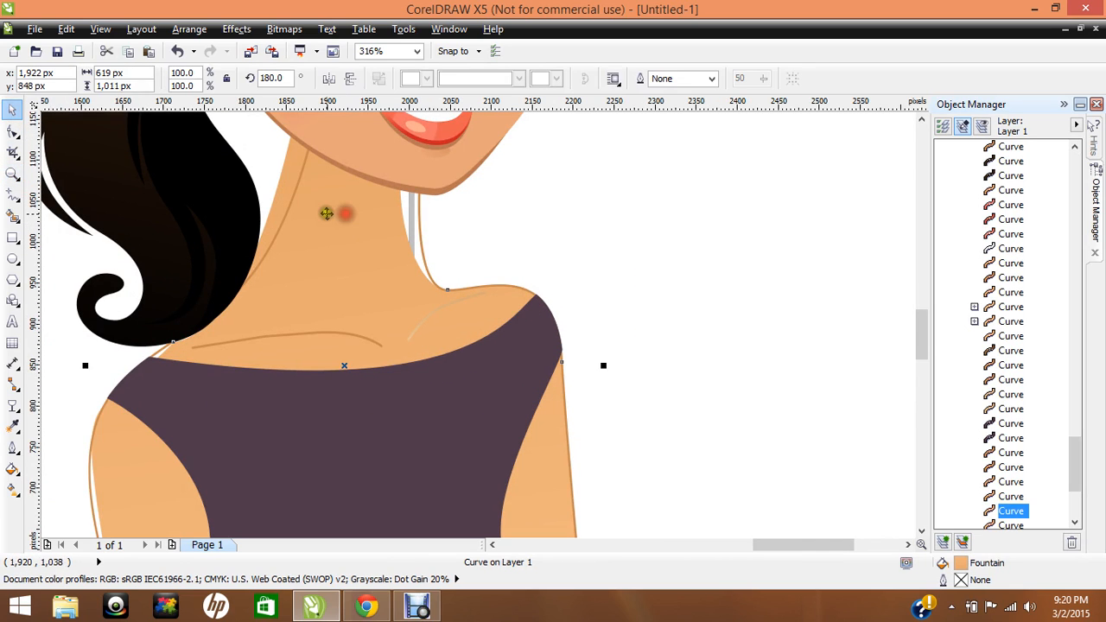
{"action": "double_click", "coordinate": [298, 158]}
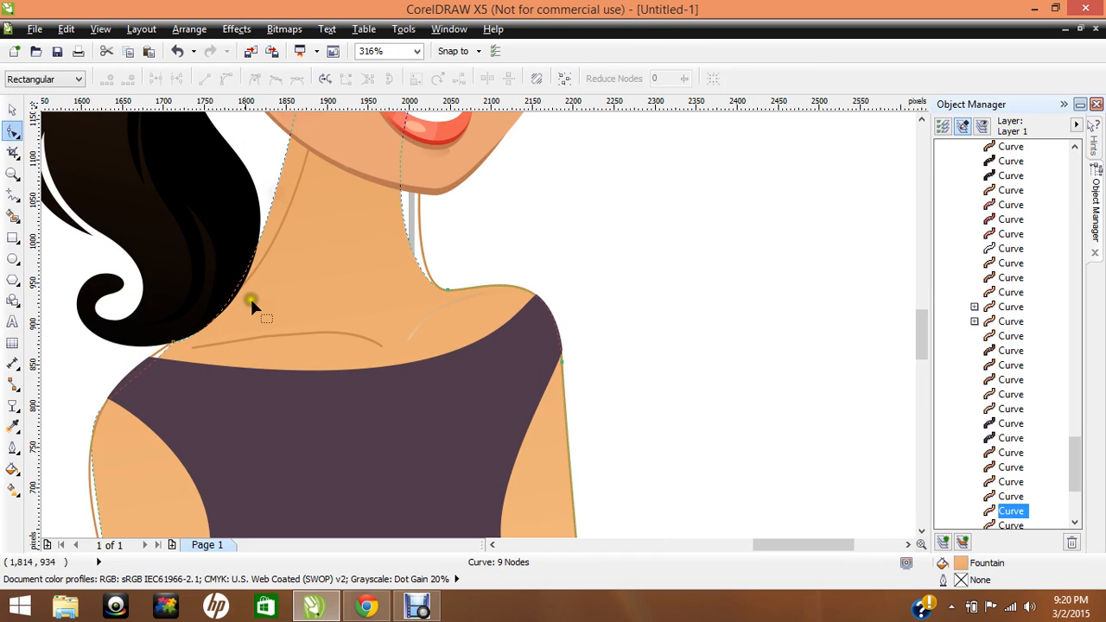
{"action": "left_click", "coordinate": [175, 343]}
{"action": "left_click_drag", "start_coordinate": [289, 322], "coordinate": [318, 272]}
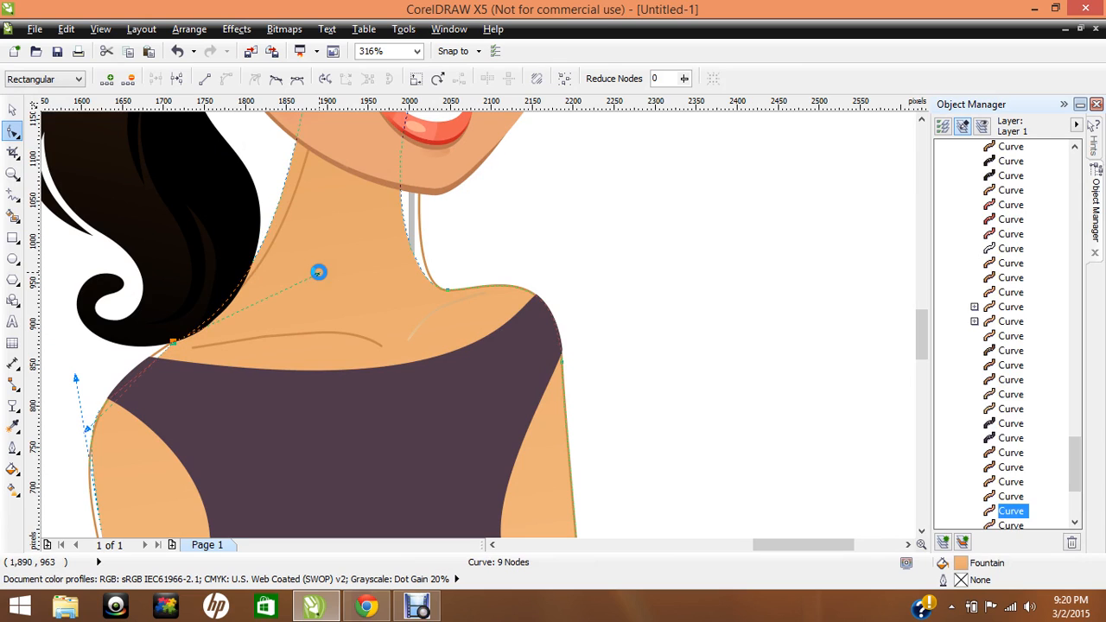
{"action": "left_click", "coordinate": [297, 131]}
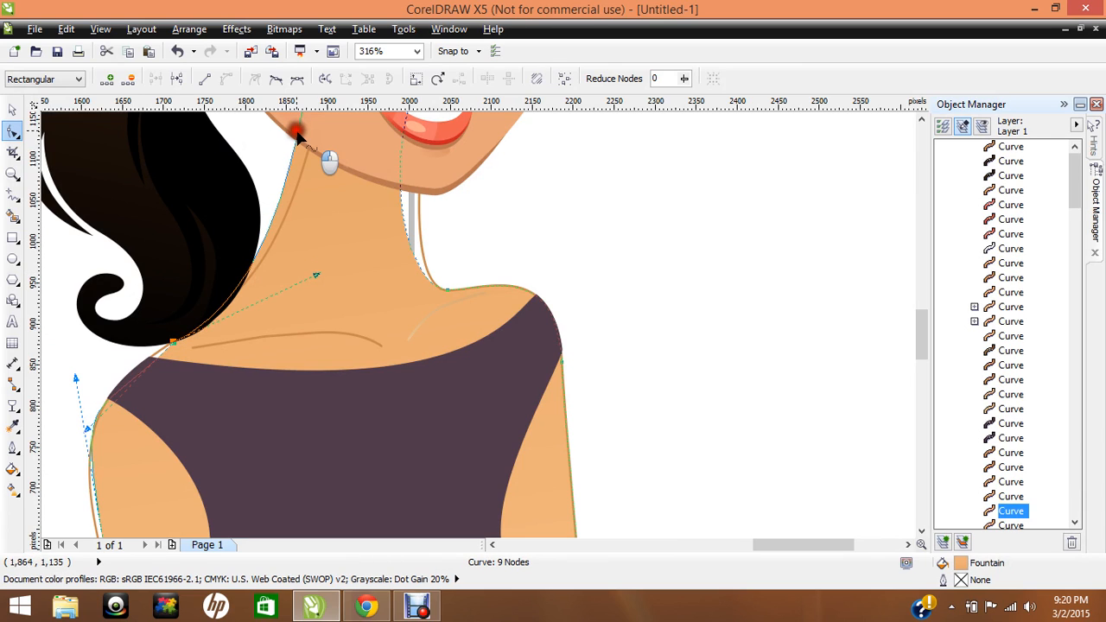
{"action": "double_click", "coordinate": [279, 216]}
{"action": "left_click_drag", "start_coordinate": [280, 219], "coordinate": [294, 222]}
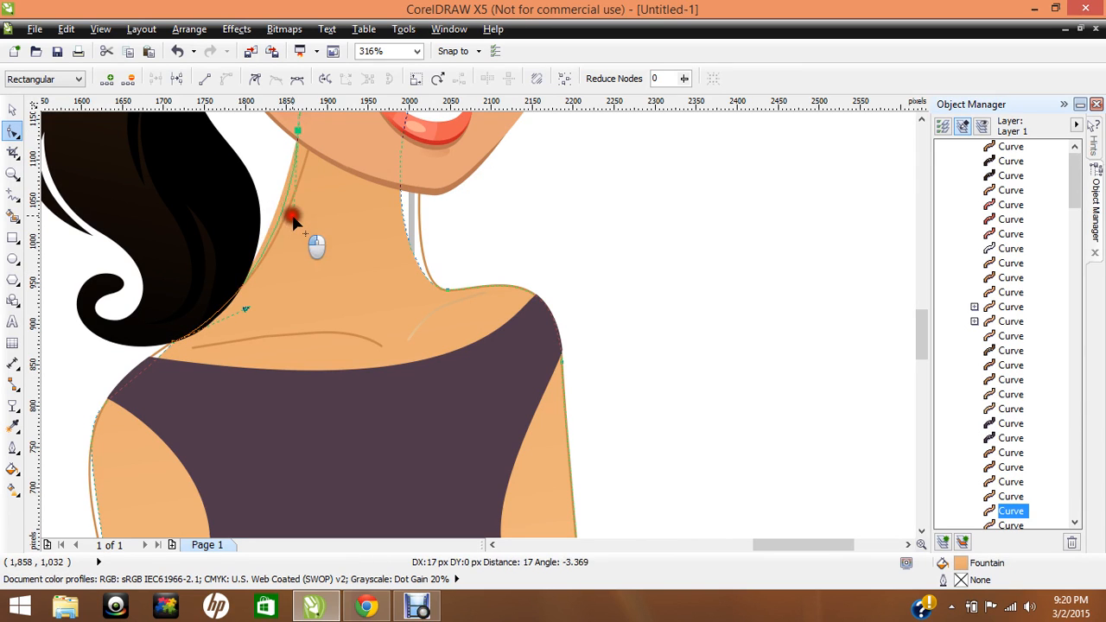
Select the body's skin shape and give it a 10 px outline.
{"action": "left_click", "coordinate": [471, 274]}
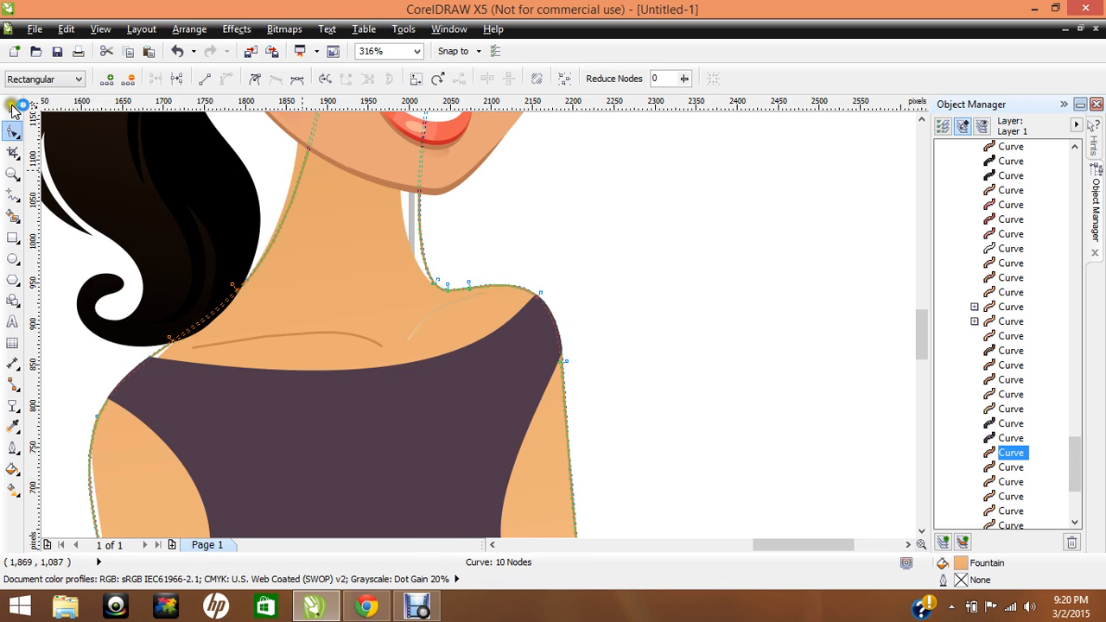
{"action": "left_click", "coordinate": [11, 105]}
{"action": "left_click", "coordinate": [578, 324]}
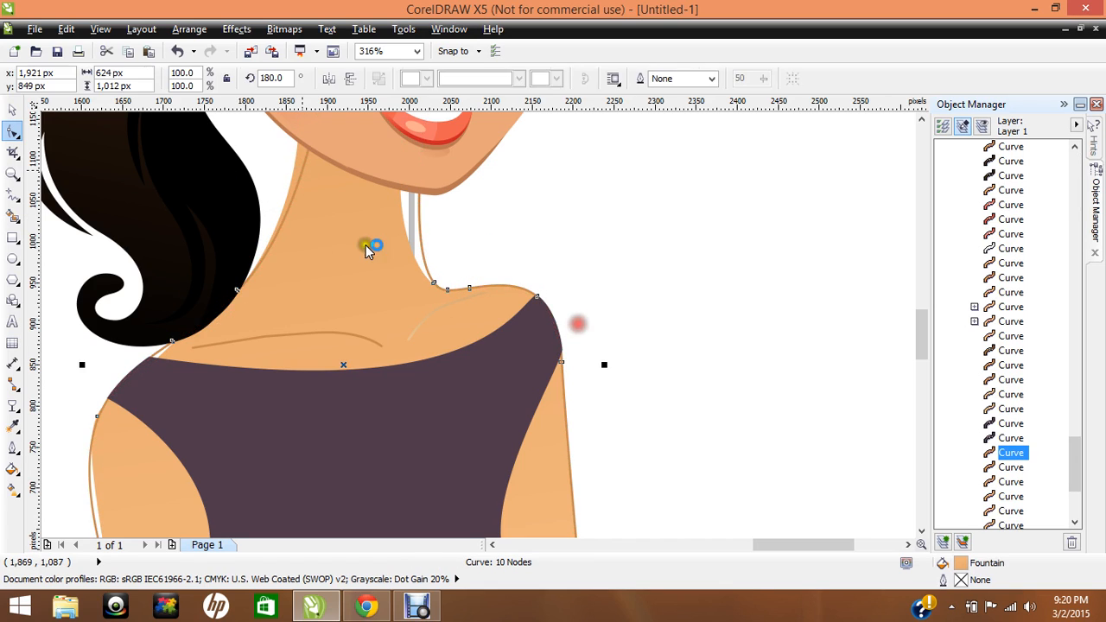
{"action": "left_click", "coordinate": [380, 254]}
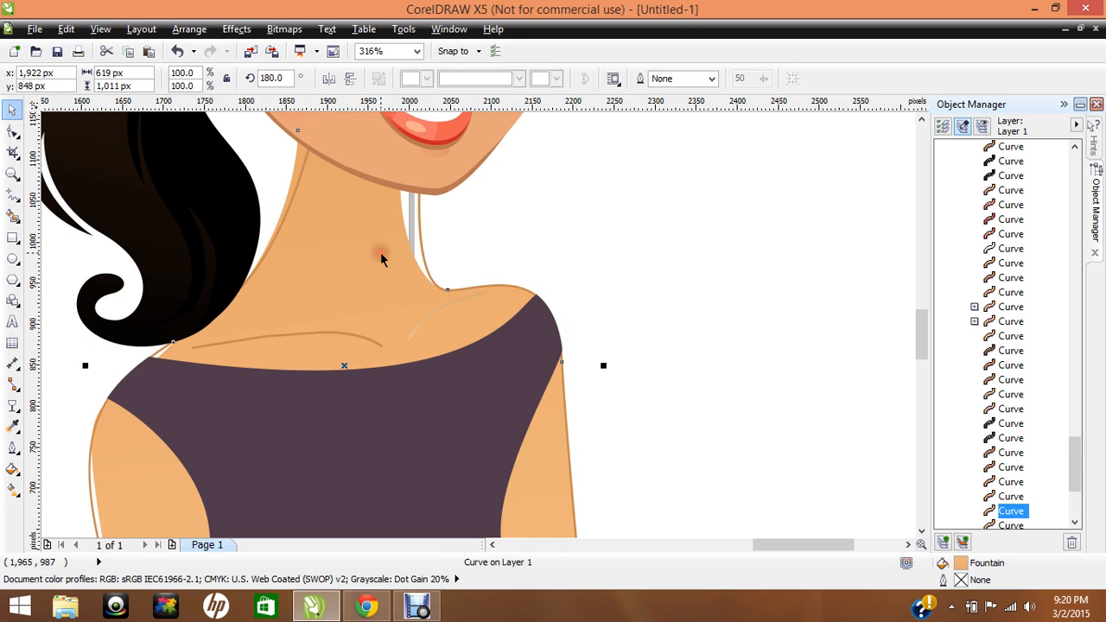
{"action": "left_click", "coordinate": [342, 250]}
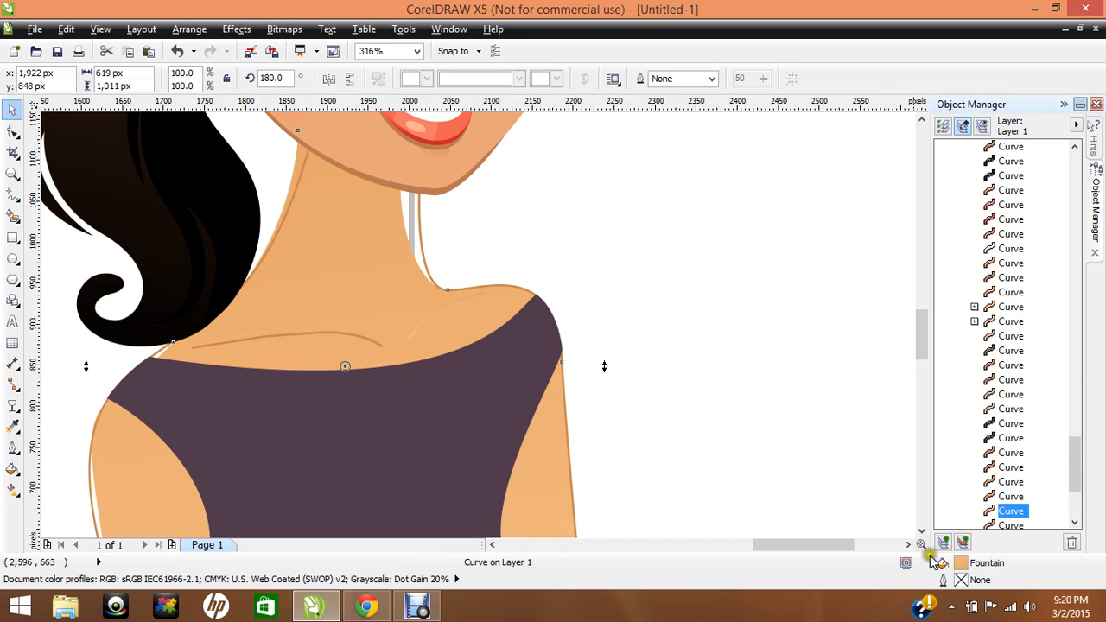
{"action": "double_click", "coordinate": [964, 581]}
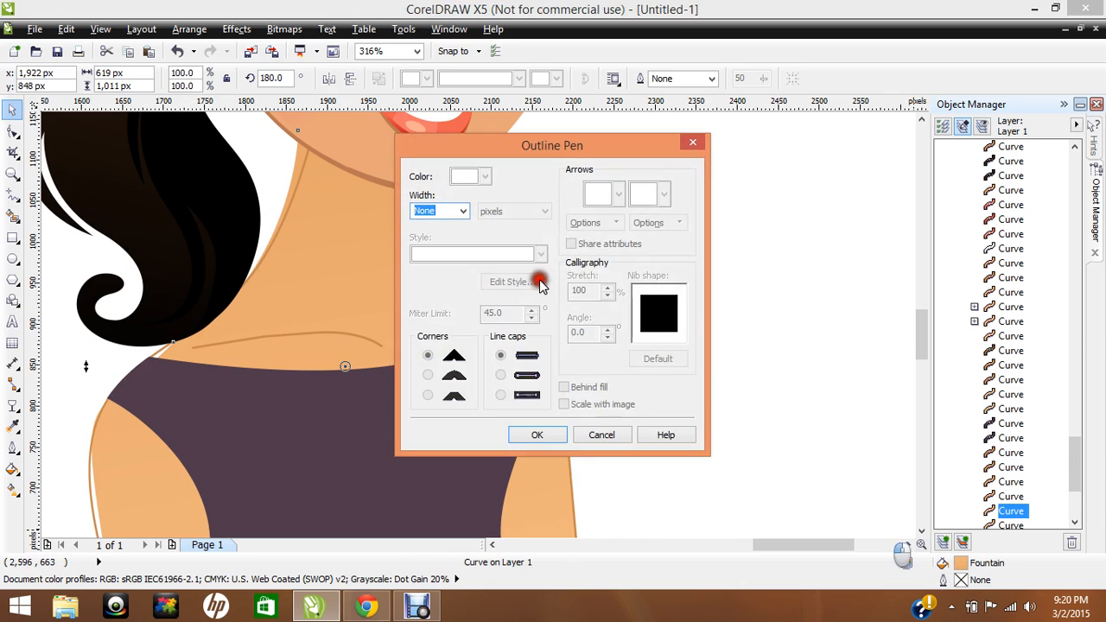
{"action": "left_click", "coordinate": [459, 211]}
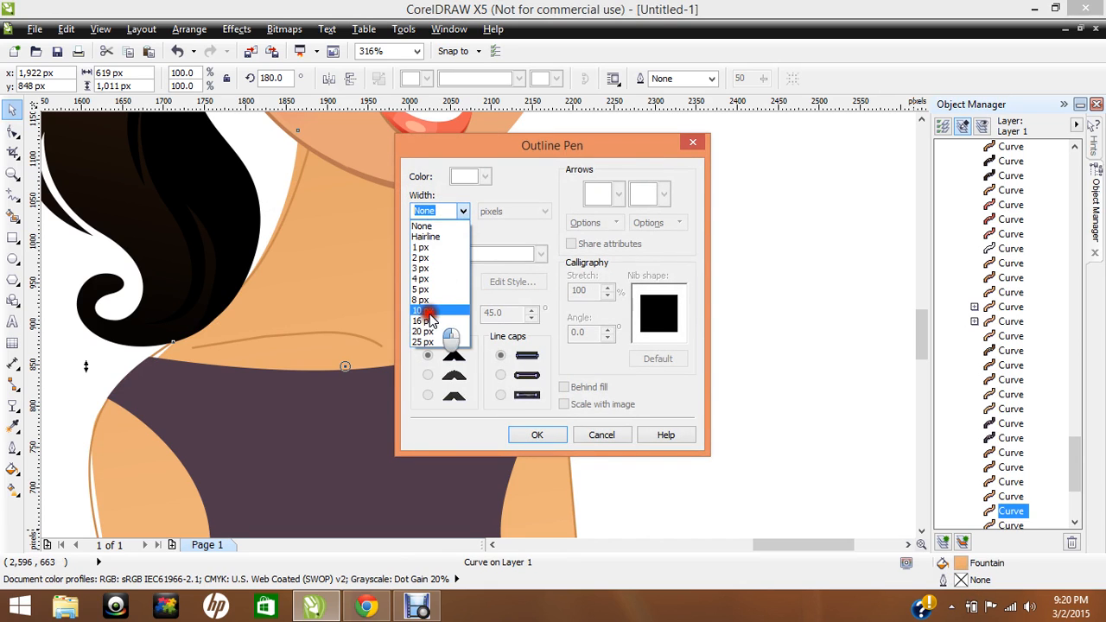
{"action": "left_click", "coordinate": [428, 316]}
Sample the brown of the ponytail-side collarbone line (#C9894E) as the skin shape's outline colour.
{"action": "left_click", "coordinate": [485, 176]}
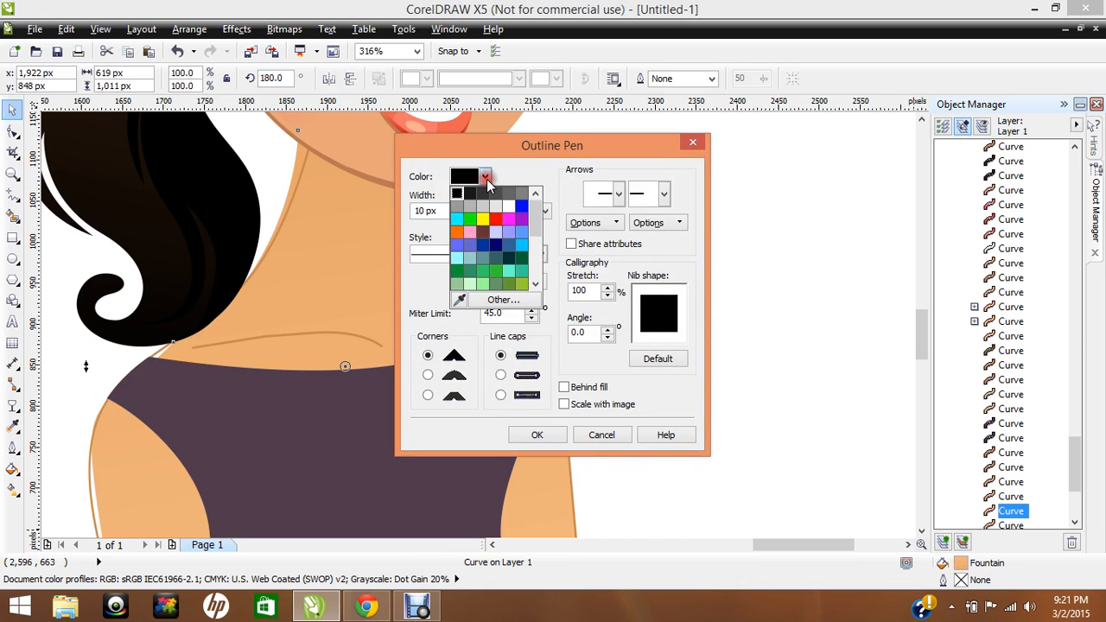
{"action": "left_click", "coordinate": [453, 297]}
{"action": "left_click", "coordinate": [336, 332]}
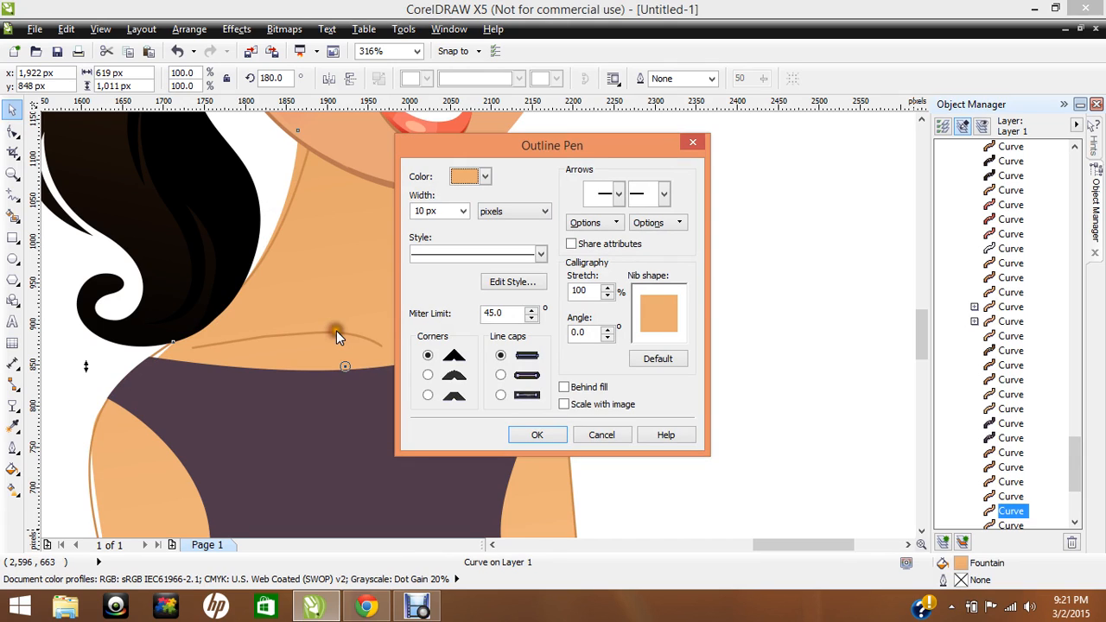
{"action": "left_click", "coordinate": [486, 176]}
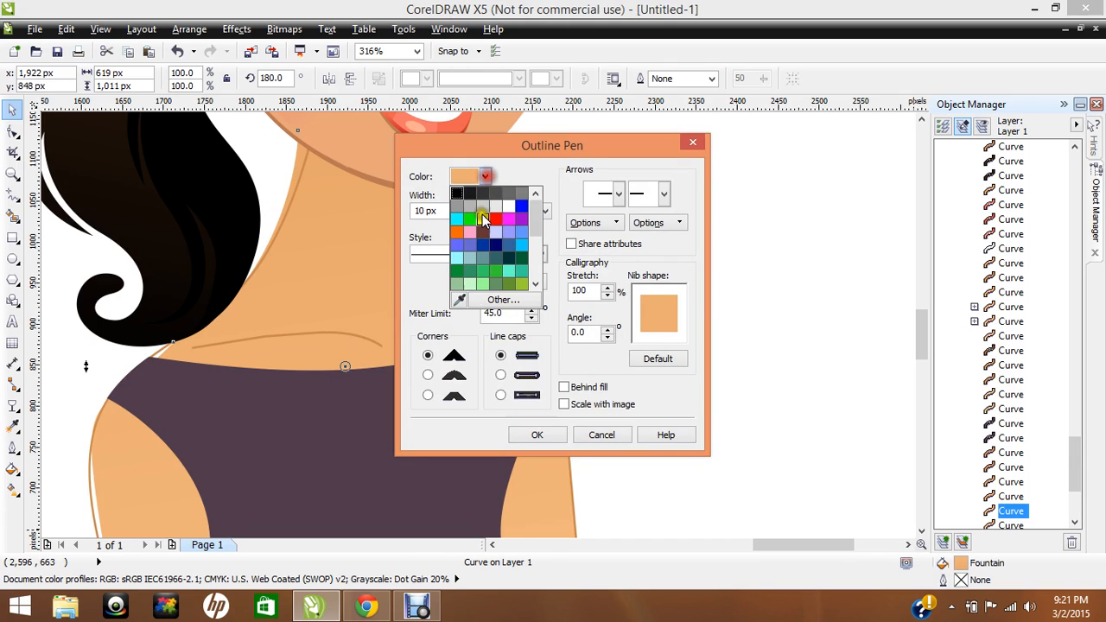
{"action": "left_click", "coordinate": [453, 296]}
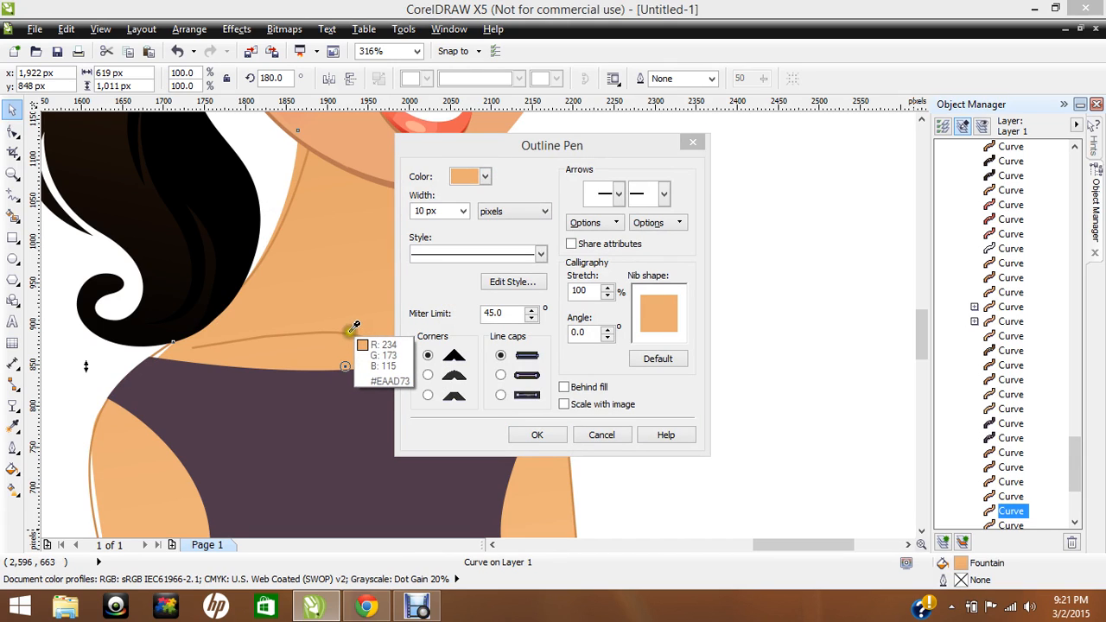
{"action": "left_click", "coordinate": [352, 331]}
Set the skin shape's outline to sit behind the fill and scale with the image.
{"action": "left_click", "coordinate": [564, 387]}
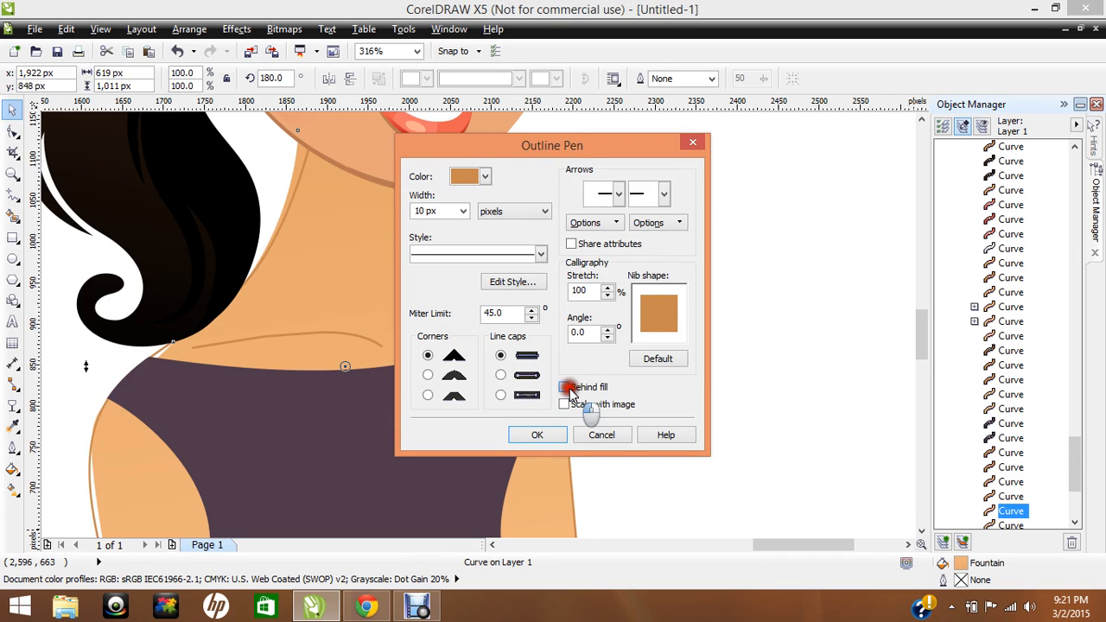
{"action": "left_click", "coordinate": [564, 403]}
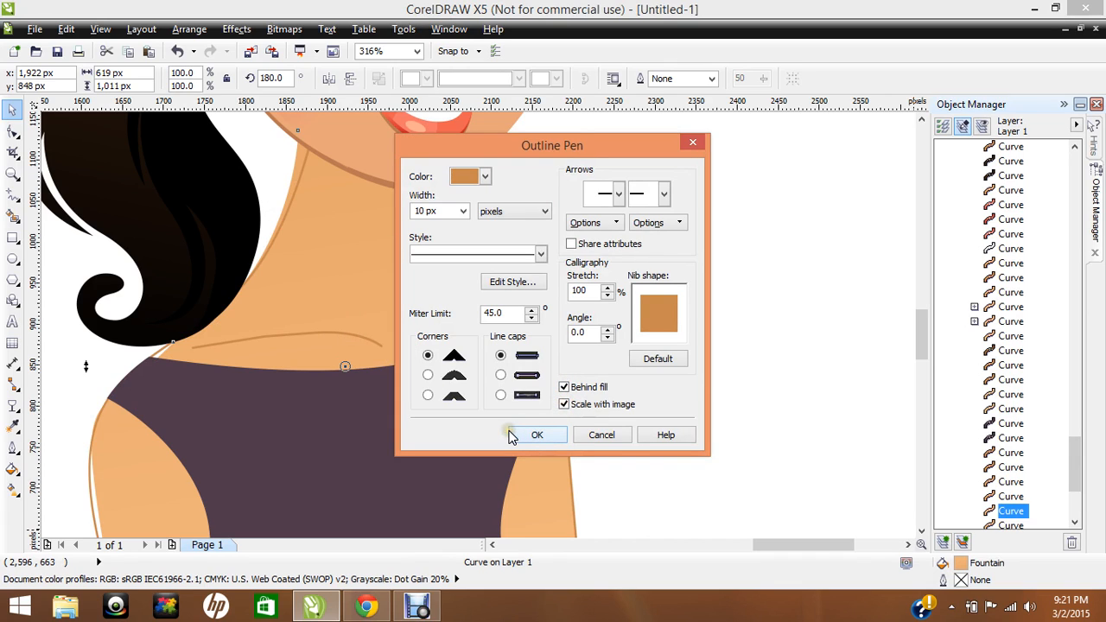
{"action": "left_click", "coordinate": [529, 435]}
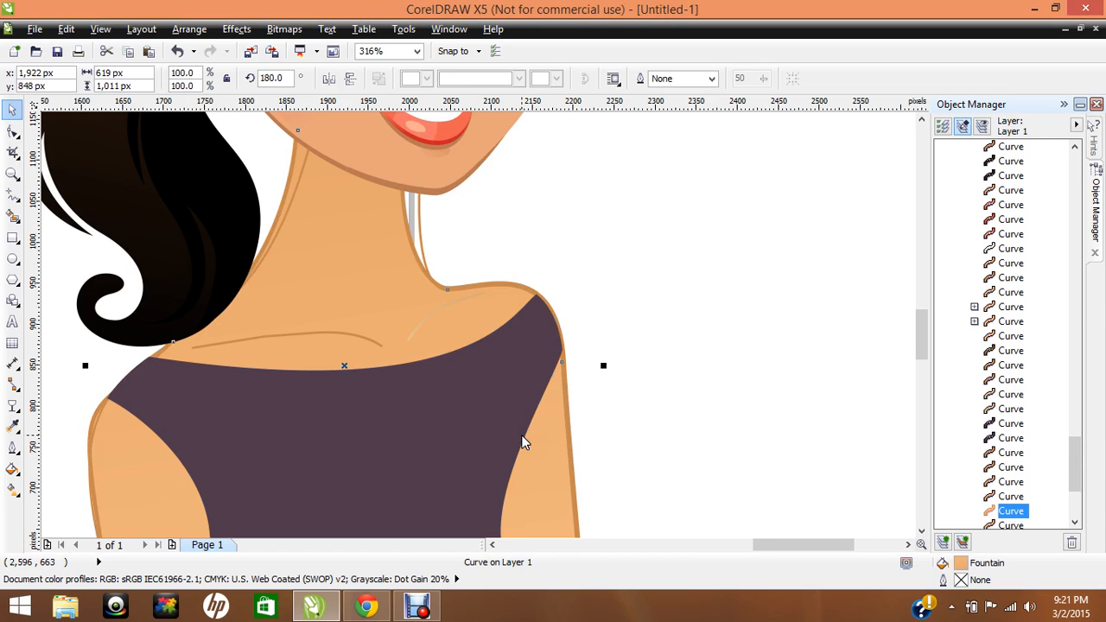
Reduce the skin shape's outline width to 5 px.
{"action": "double_click", "coordinate": [962, 586]}
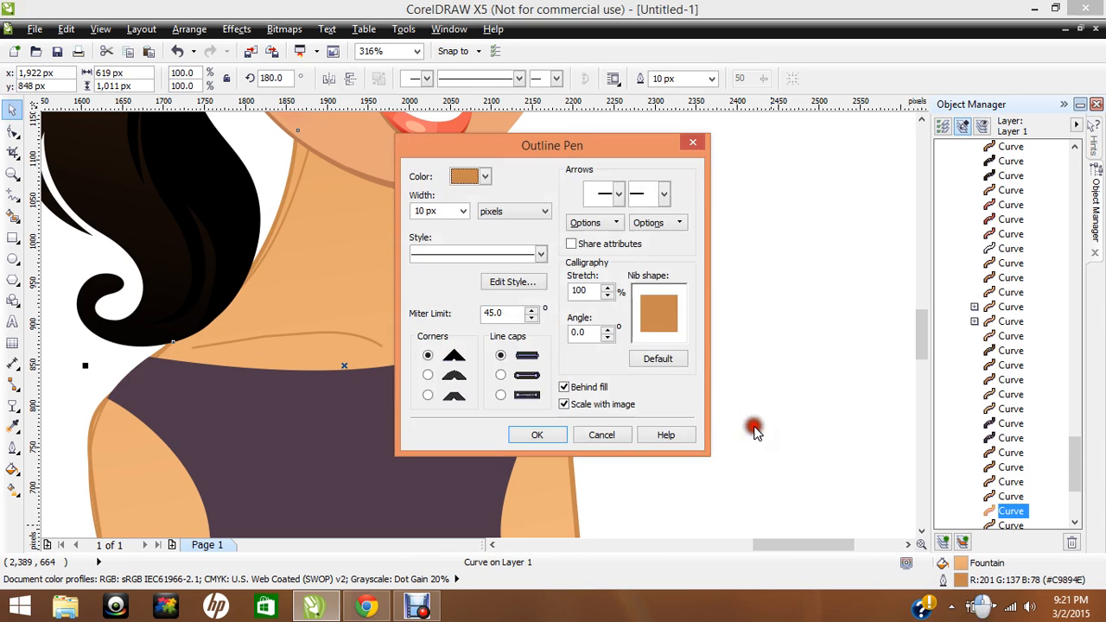
{"action": "left_click", "coordinate": [463, 212]}
{"action": "left_click", "coordinate": [422, 289]}
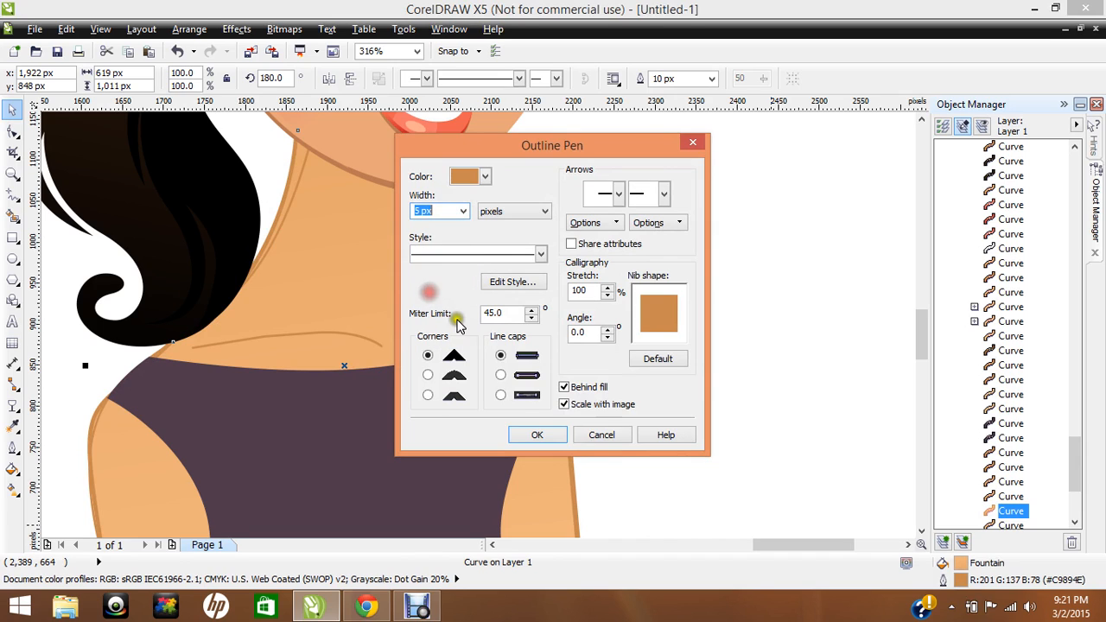
{"action": "left_click", "coordinate": [539, 434]}
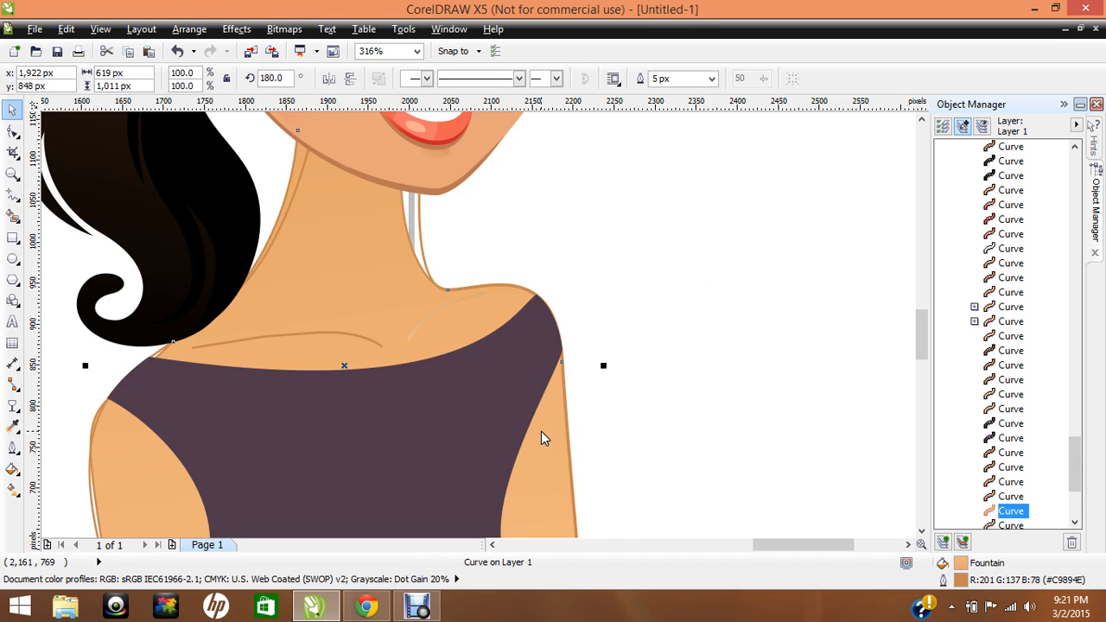
Delete the old separate brown outline curve around the neck and body.
{"action": "left_click", "coordinate": [531, 214]}
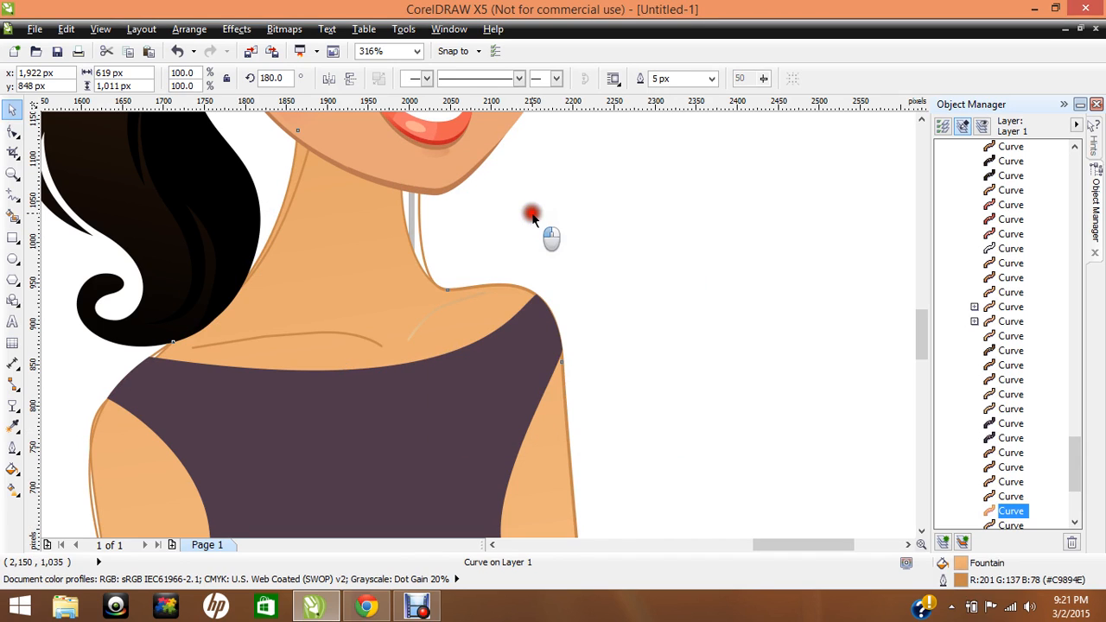
{"action": "left_click", "coordinate": [421, 226]}
{"action": "key", "text": "Delete"}
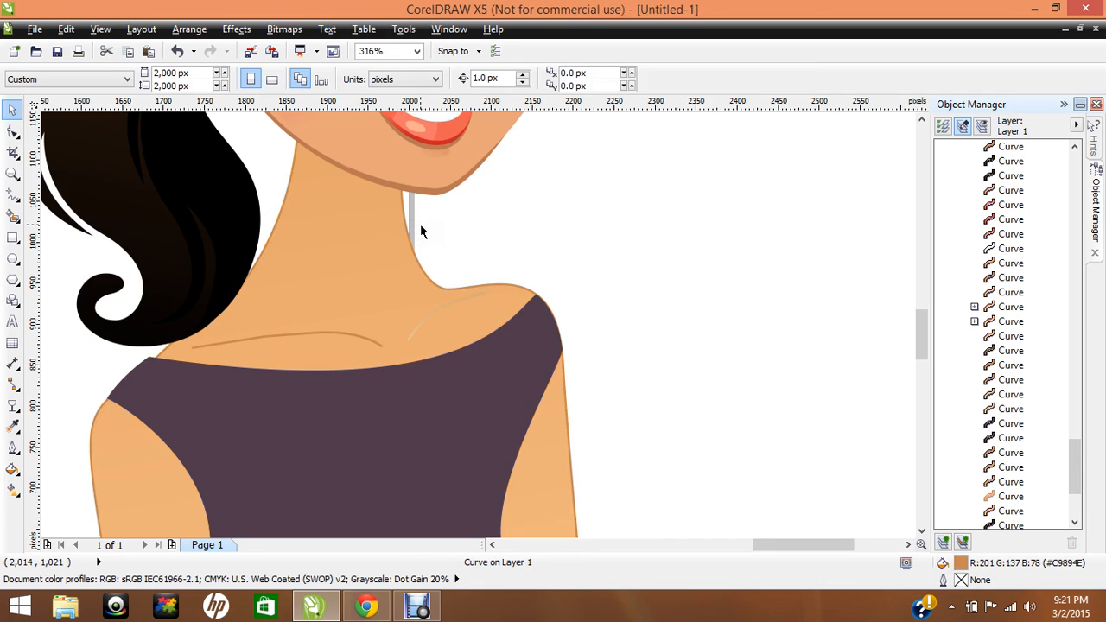
Fill the pale collarbone line on the shoulder opposite the ponytail with a uniform brown (#C9894E) sampled from the arm's outline.
{"action": "left_click", "coordinate": [416, 325]}
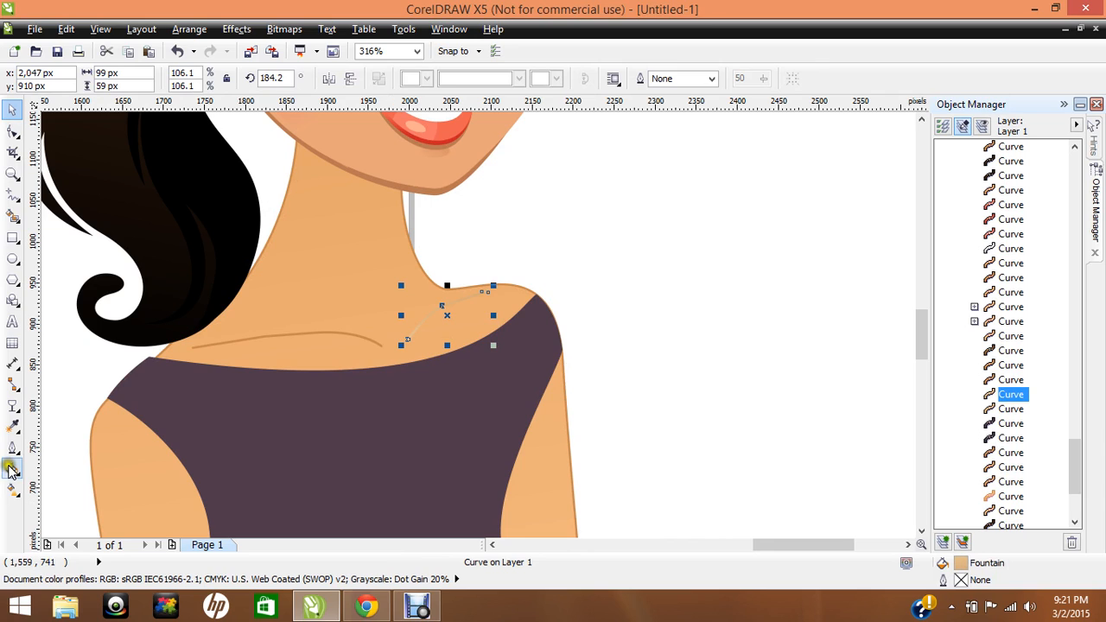
{"action": "left_click", "coordinate": [11, 474]}
{"action": "left_click", "coordinate": [80, 361]}
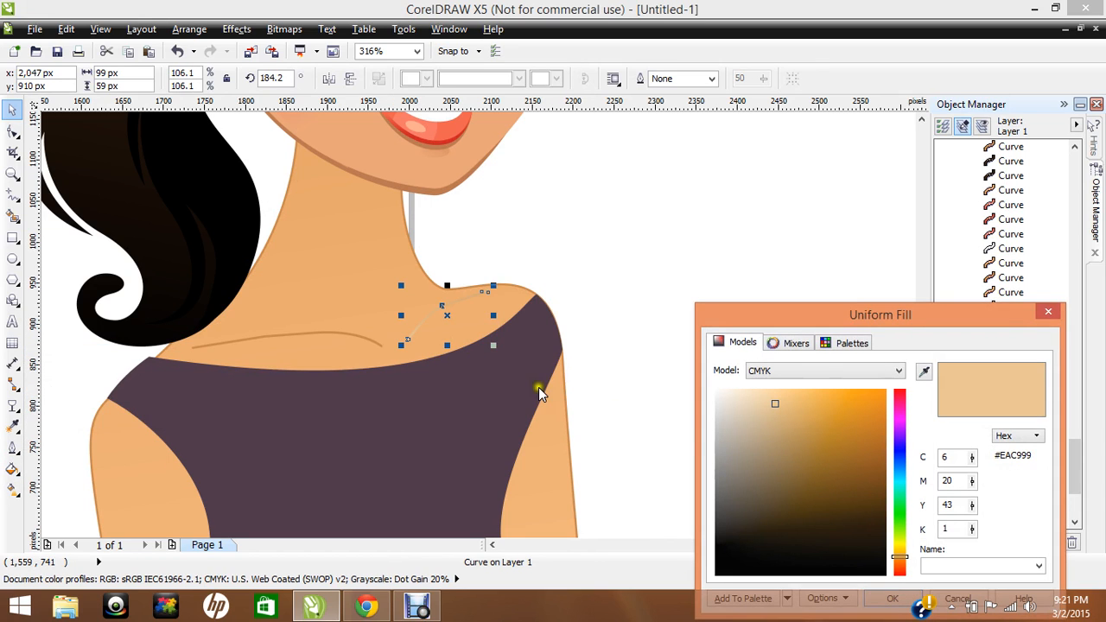
{"action": "left_click", "coordinate": [924, 371]}
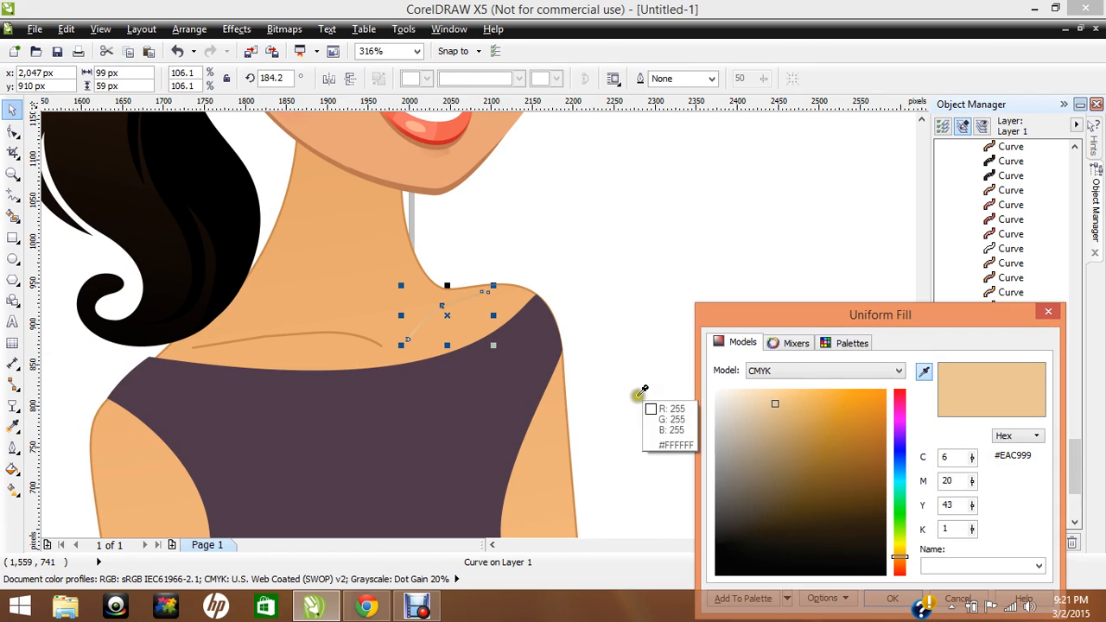
{"action": "left_click", "coordinate": [567, 372]}
{"action": "key", "text": "Return"}
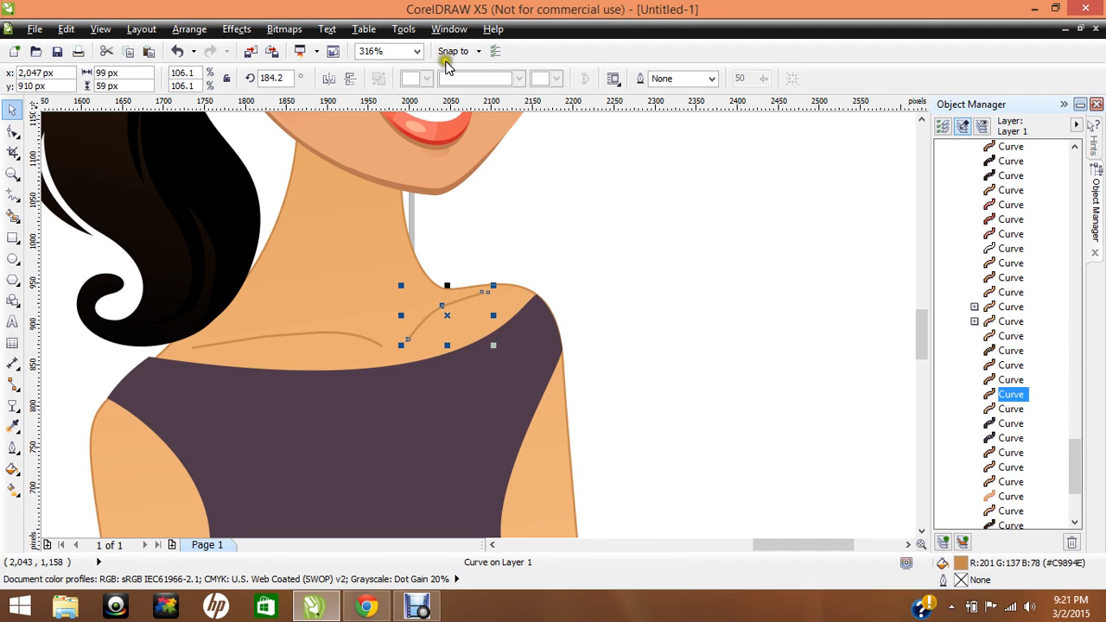
Examine the new character's neck and face up close and the whole figure beside the long-haired woman.
{"action": "left_click", "coordinate": [922, 119]}
{"action": "left_click", "coordinate": [921, 119]}
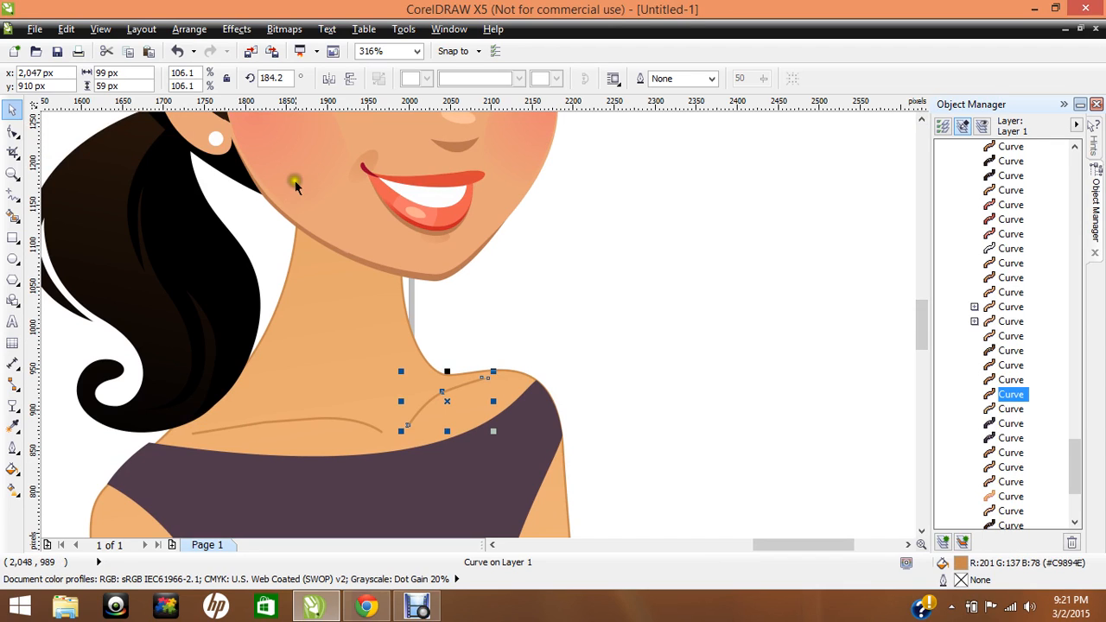
{"action": "left_click", "coordinate": [345, 353]}
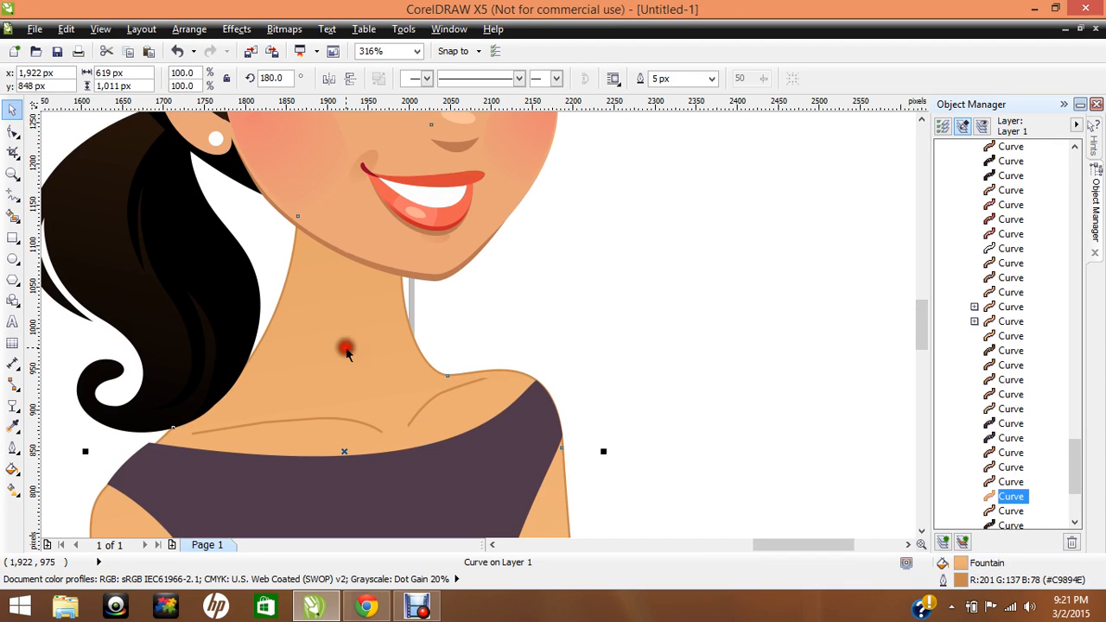
{"action": "left_click", "coordinate": [417, 54]}
{"action": "left_click", "coordinate": [372, 65]}
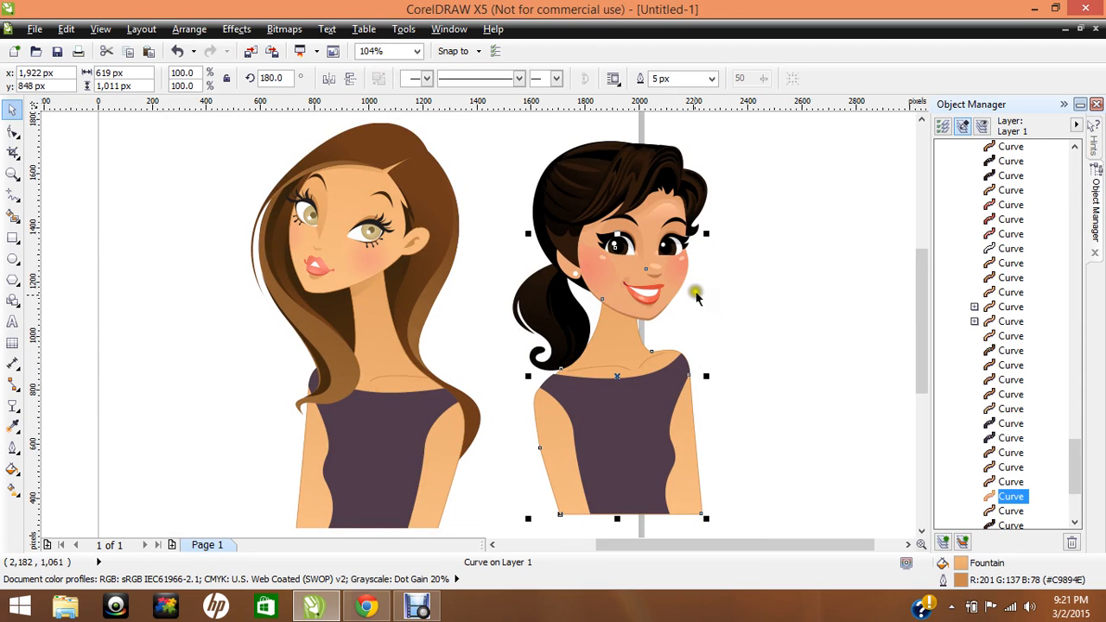
{"action": "left_click", "coordinate": [742, 303]}
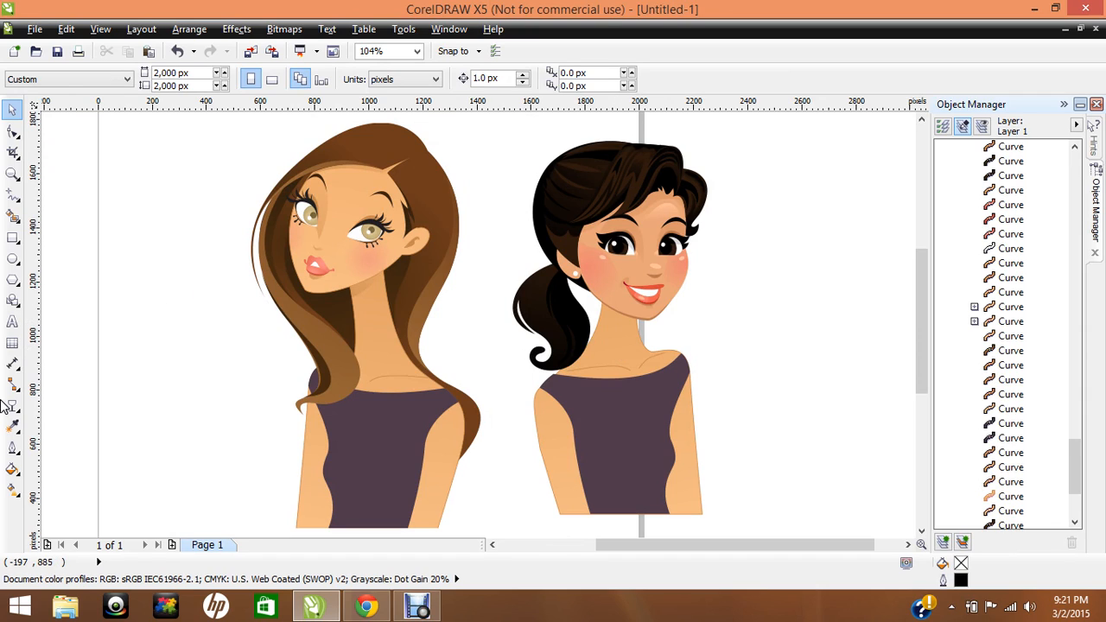
Copy the peach fill (#E8A67A) and outline properties of the ponytailed woman's face onto her neck and body skin shape.
{"action": "left_click", "coordinate": [13, 425]}
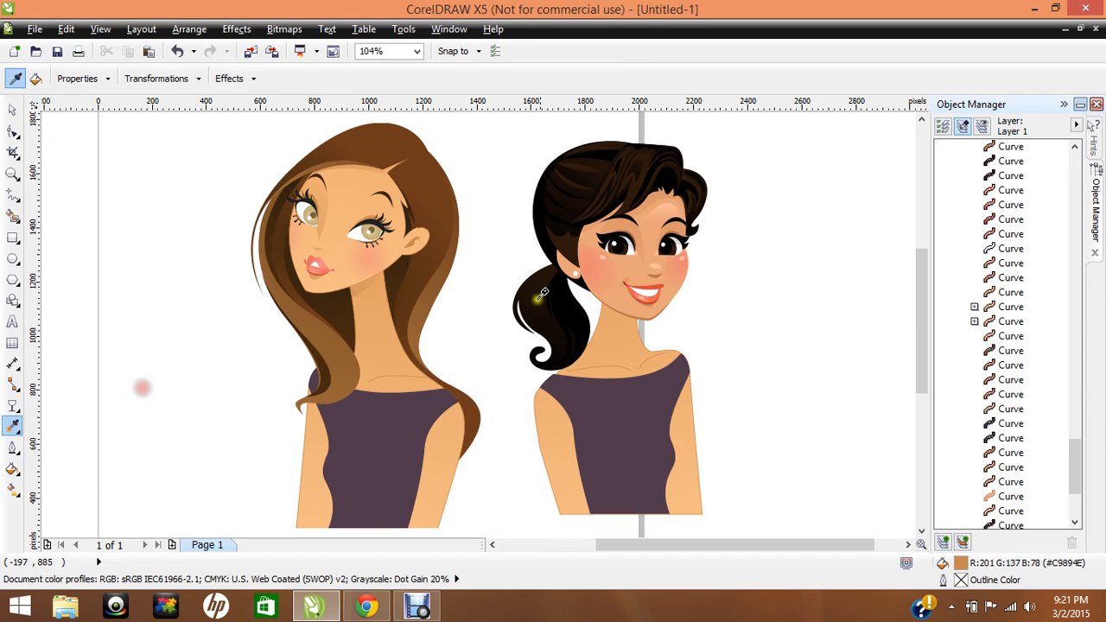
{"action": "left_click", "coordinate": [655, 229]}
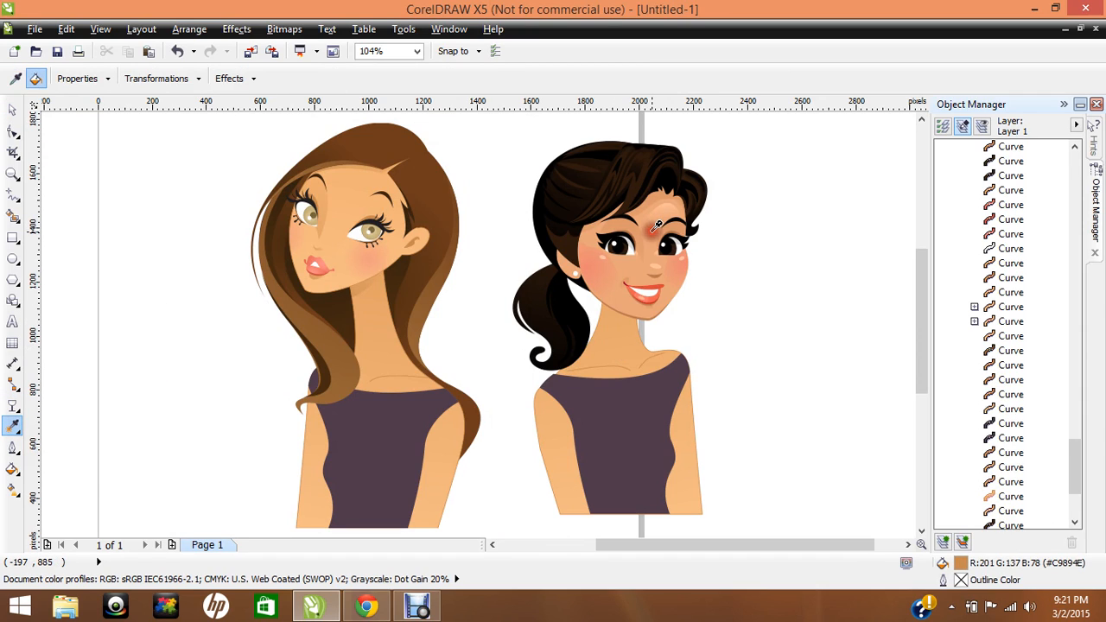
{"action": "left_click", "coordinate": [613, 335]}
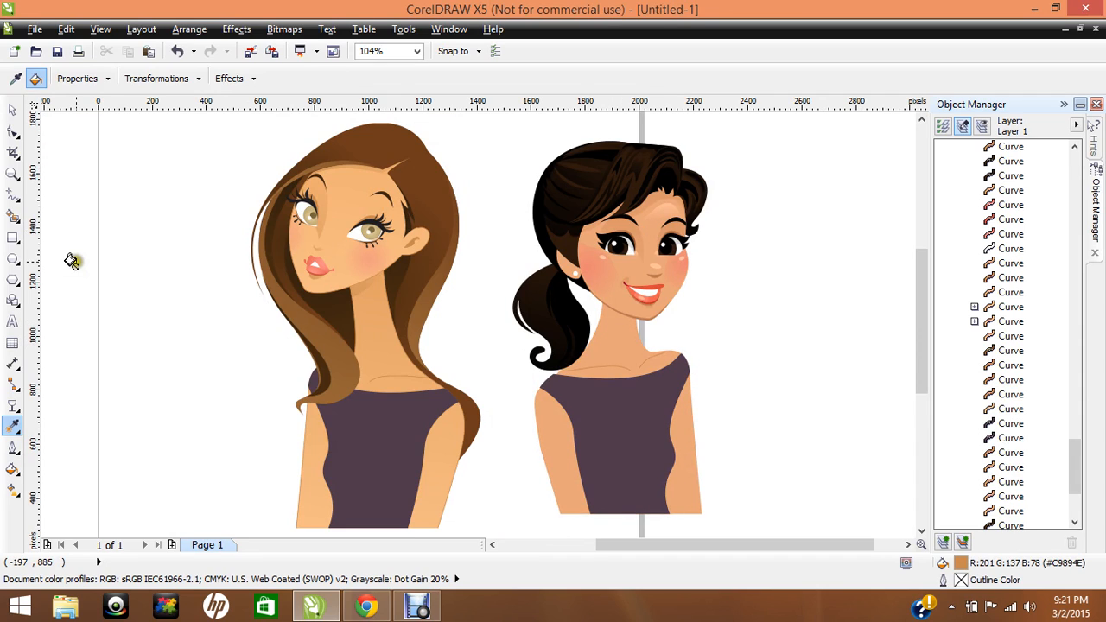
Give the neck and body skin shape a 5 px brown (#B87852) outline sampled from the chin's edge, set behind the fill and scaling with the image.
{"action": "left_click", "coordinate": [12, 173]}
{"action": "left_click_drag", "start_coordinate": [567, 260], "coordinate": [721, 427]}
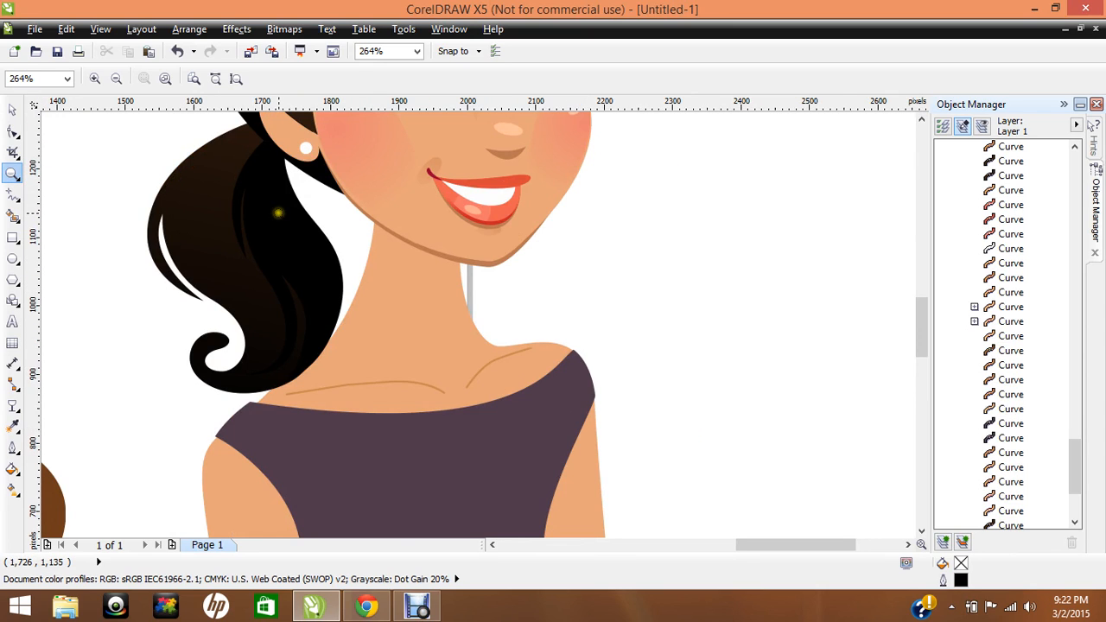
{"action": "left_click", "coordinate": [12, 109]}
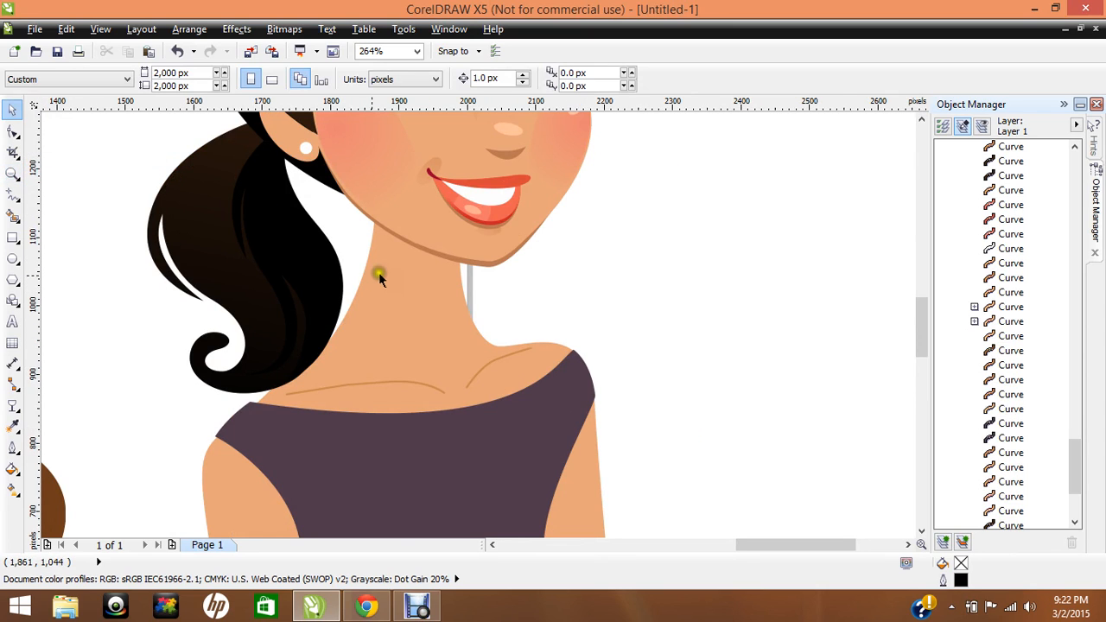
{"action": "left_click", "coordinate": [449, 318]}
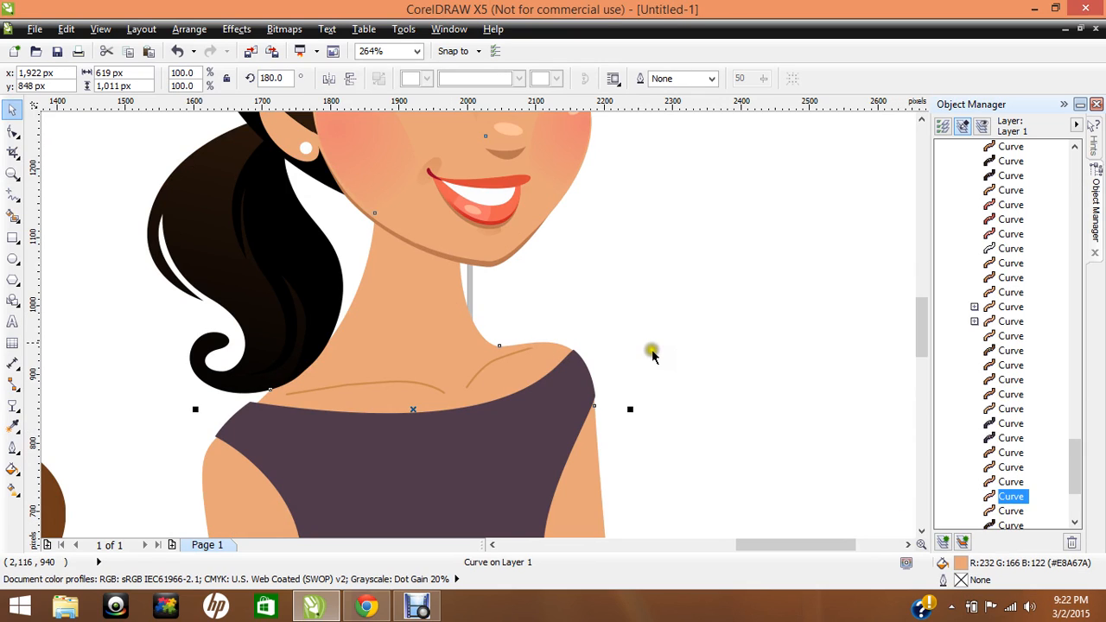
{"action": "double_click", "coordinate": [961, 586]}
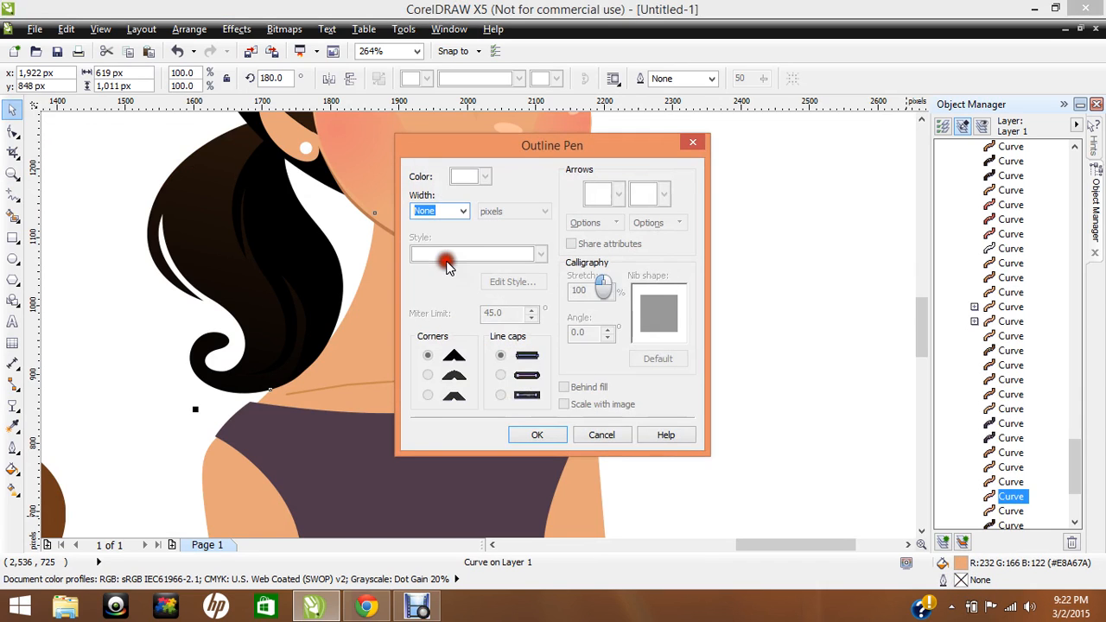
{"action": "left_click", "coordinate": [461, 211]}
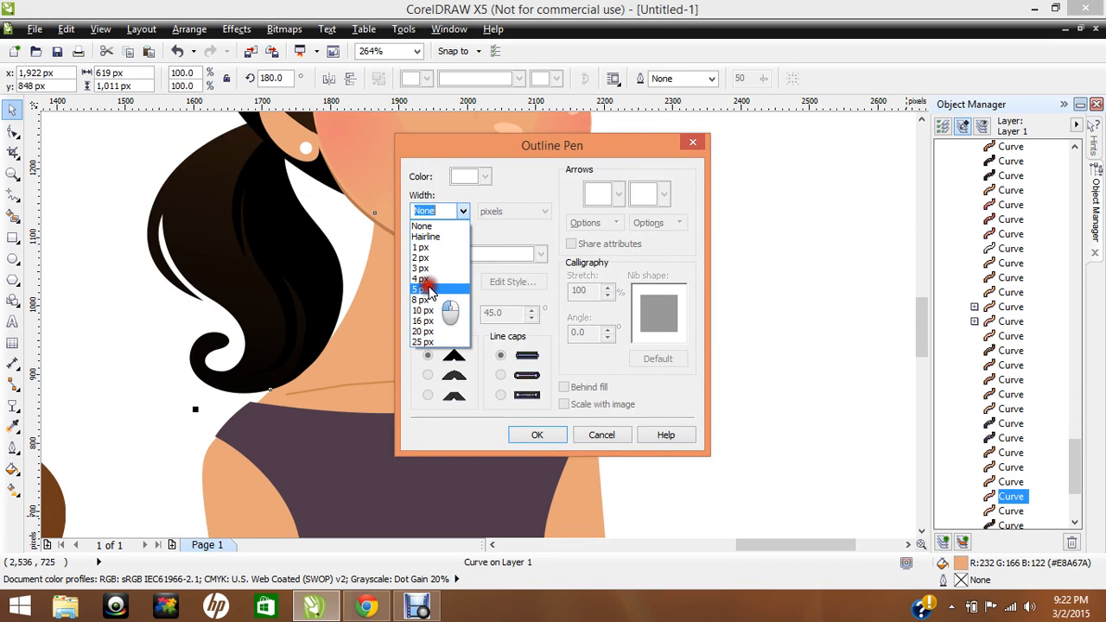
{"action": "left_click", "coordinate": [425, 290]}
{"action": "left_click", "coordinate": [484, 177]}
{"action": "left_click", "coordinate": [462, 301]}
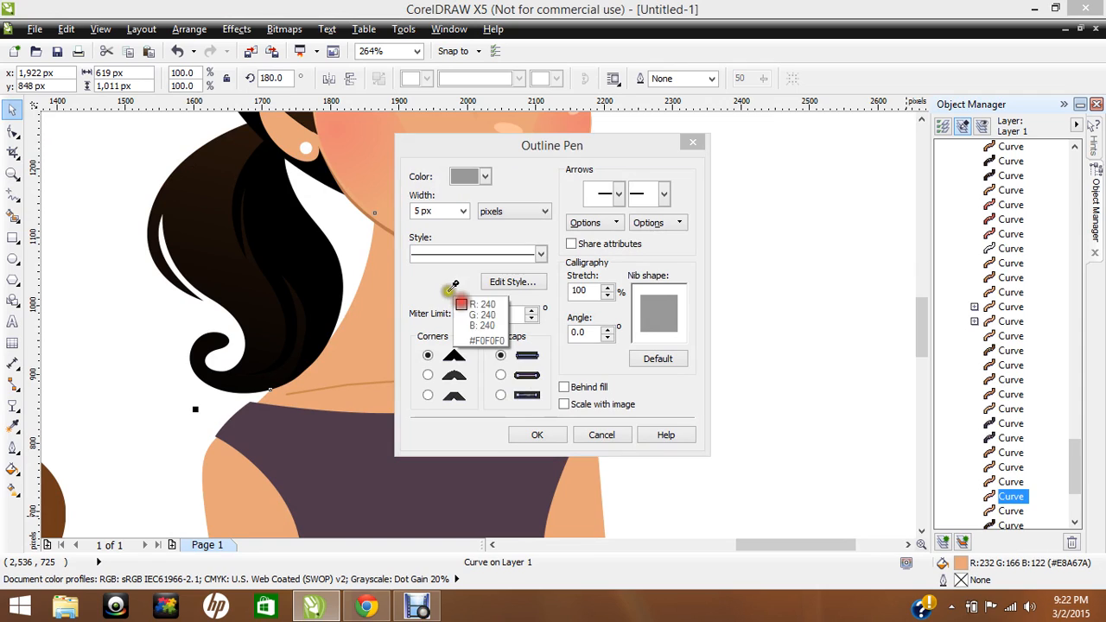
{"action": "left_click", "coordinate": [382, 223]}
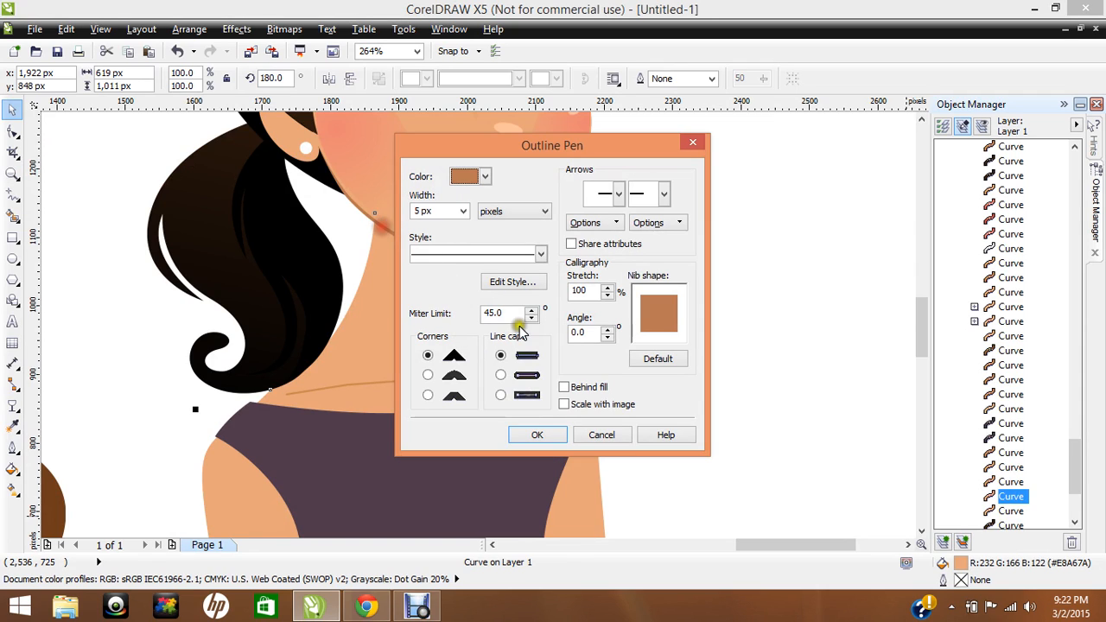
{"action": "left_click", "coordinate": [564, 405]}
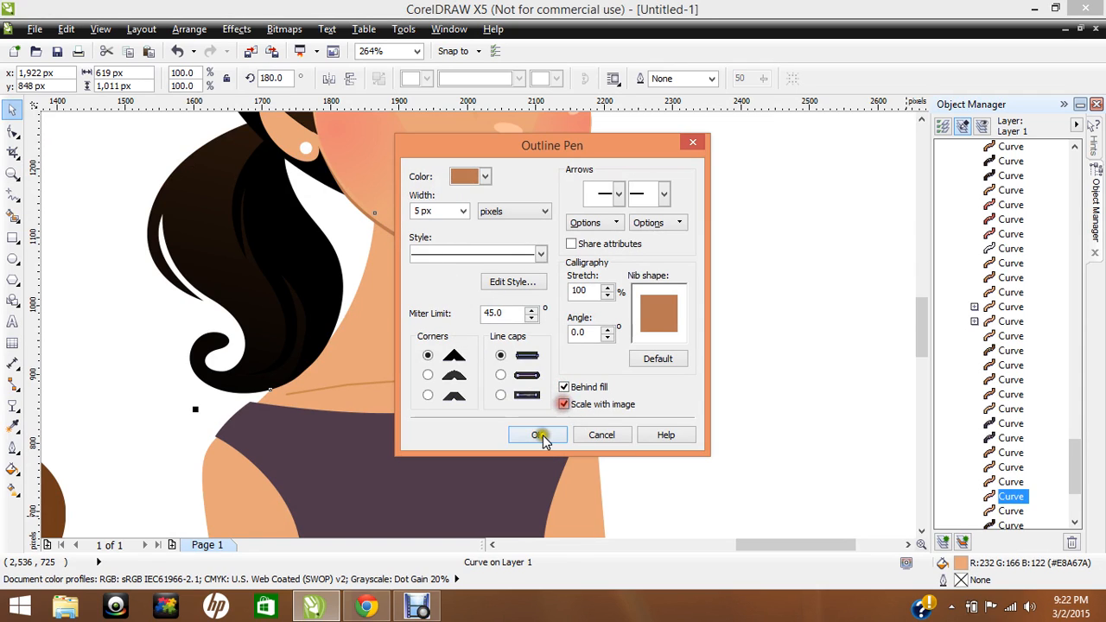
{"action": "left_click", "coordinate": [537, 435]}
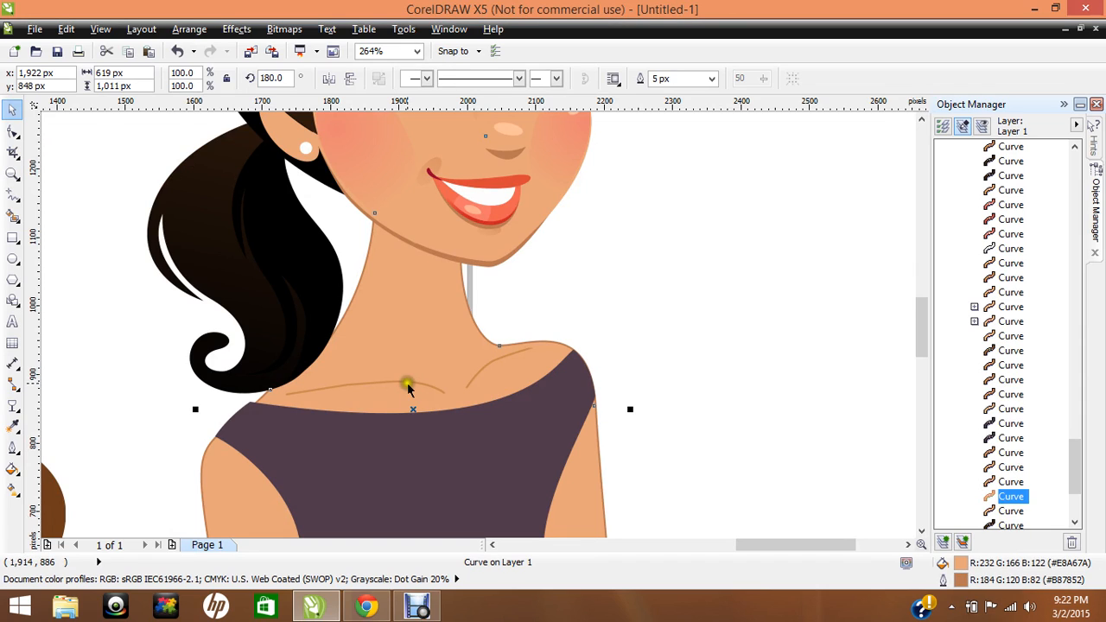
{"action": "left_click", "coordinate": [662, 298]}
Fill both collarbone lines with the uniform brown (#B87852) sampled from the chin's outline.
{"action": "left_click", "coordinate": [412, 388]}
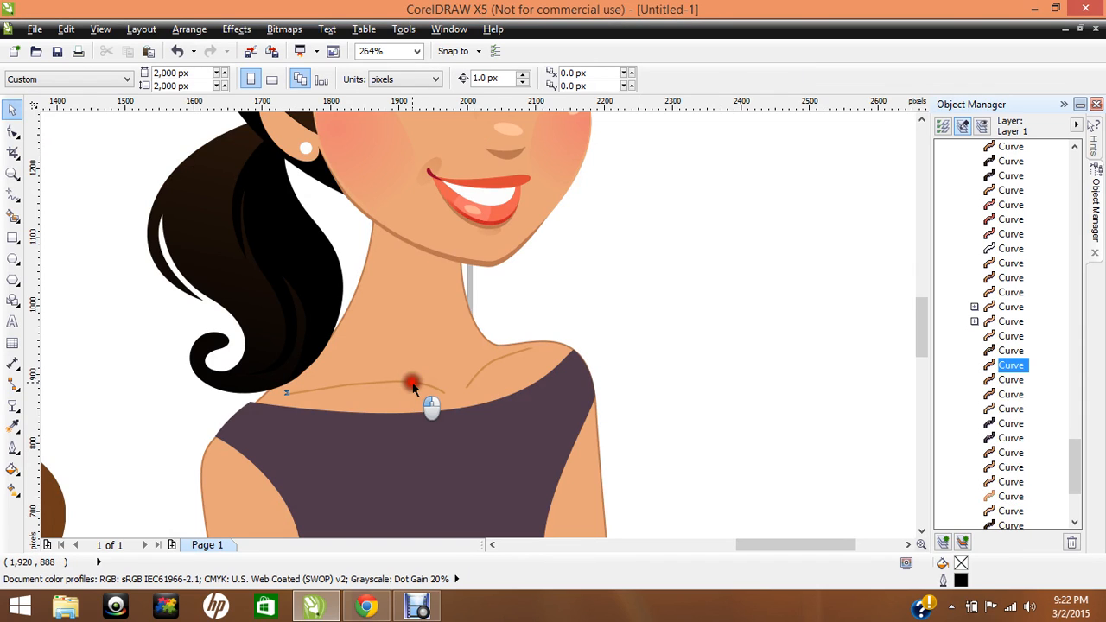
{"action": "double_click", "coordinate": [962, 564]}
{"action": "left_click", "coordinate": [924, 371]}
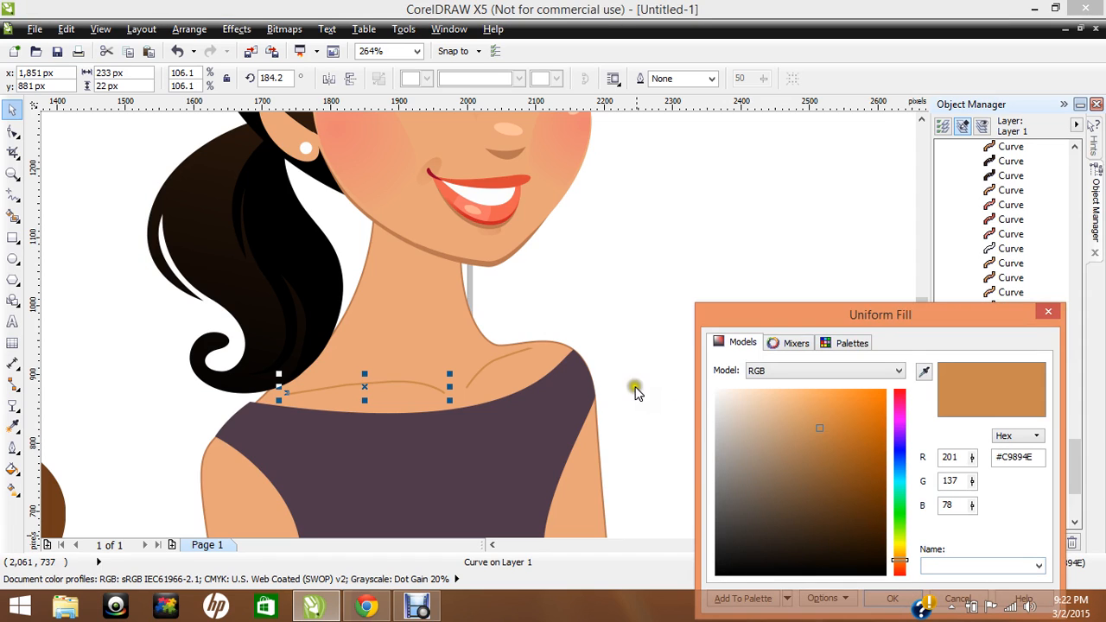
{"action": "left_click", "coordinate": [471, 261]}
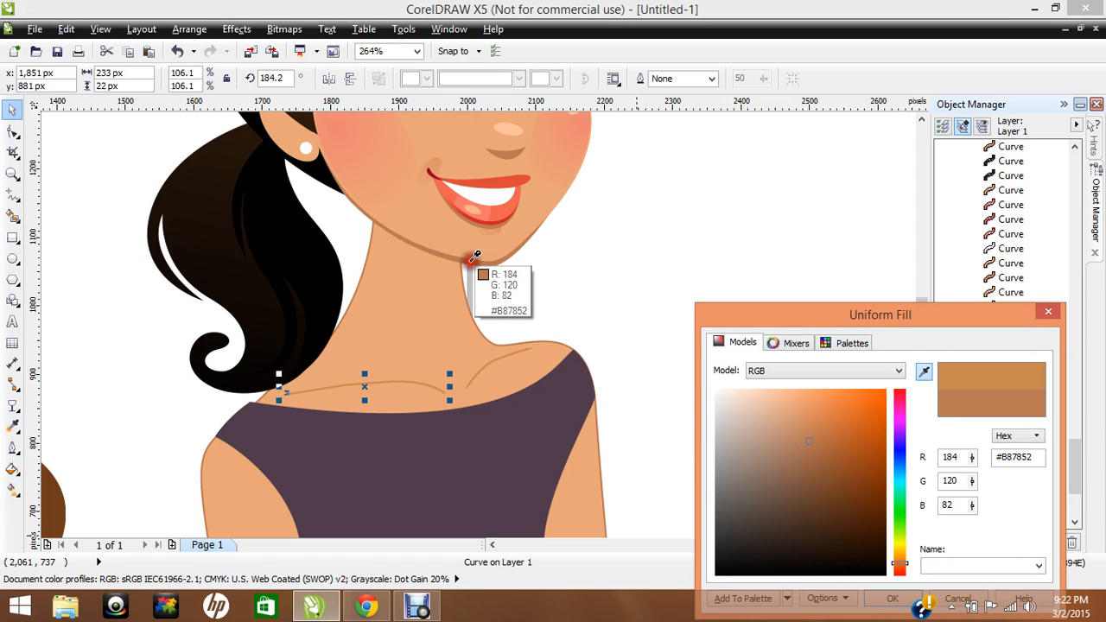
{"action": "key", "text": "Return"}
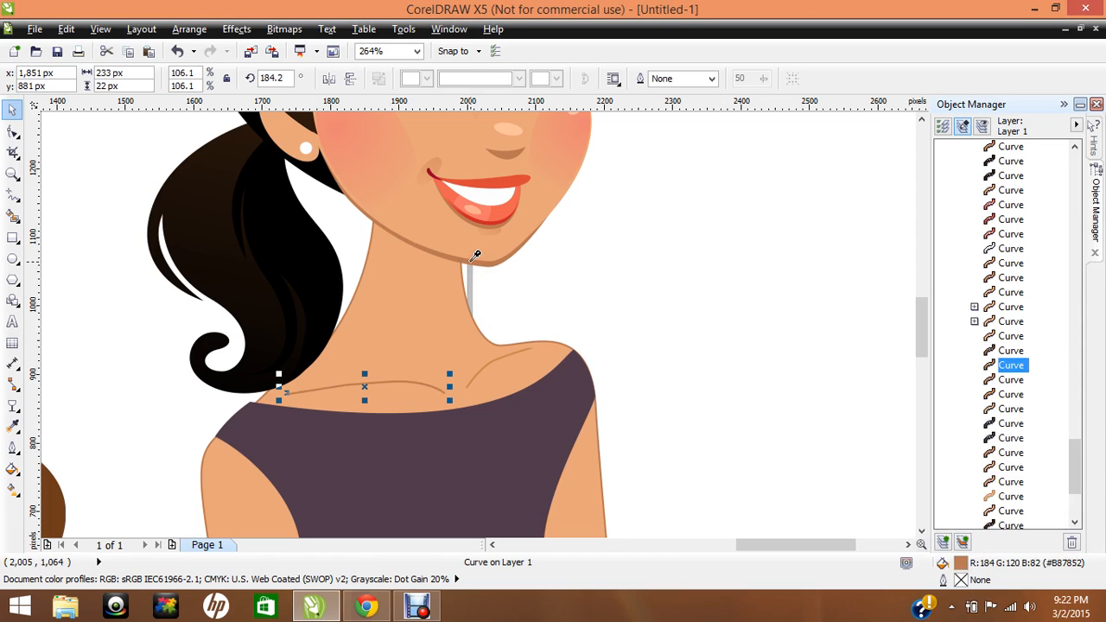
{"action": "left_click", "coordinate": [487, 366]}
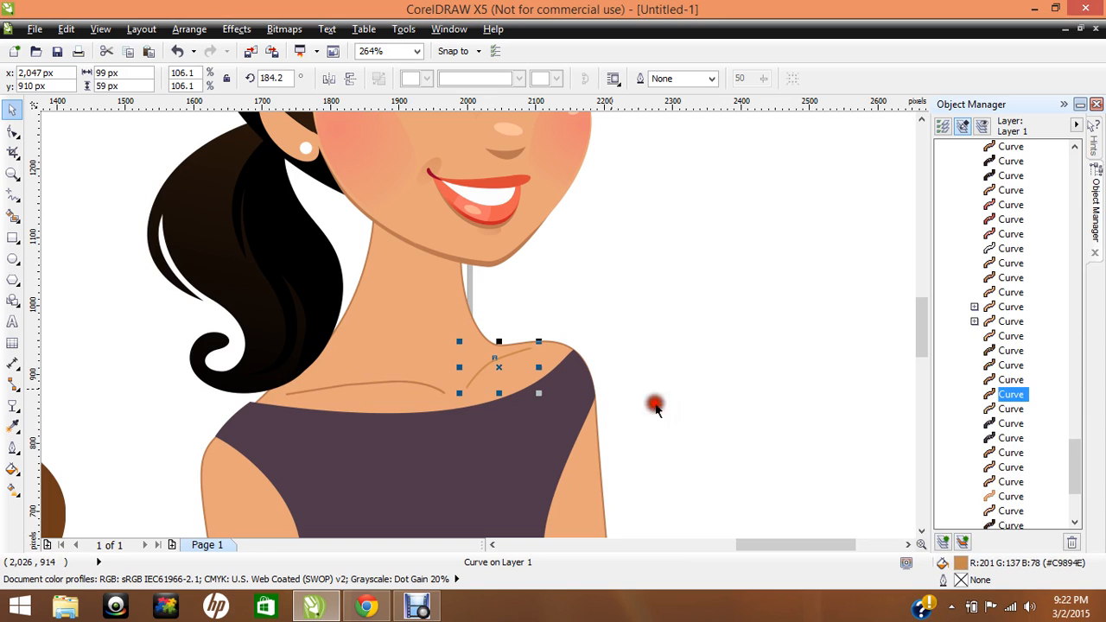
{"action": "double_click", "coordinate": [961, 564]}
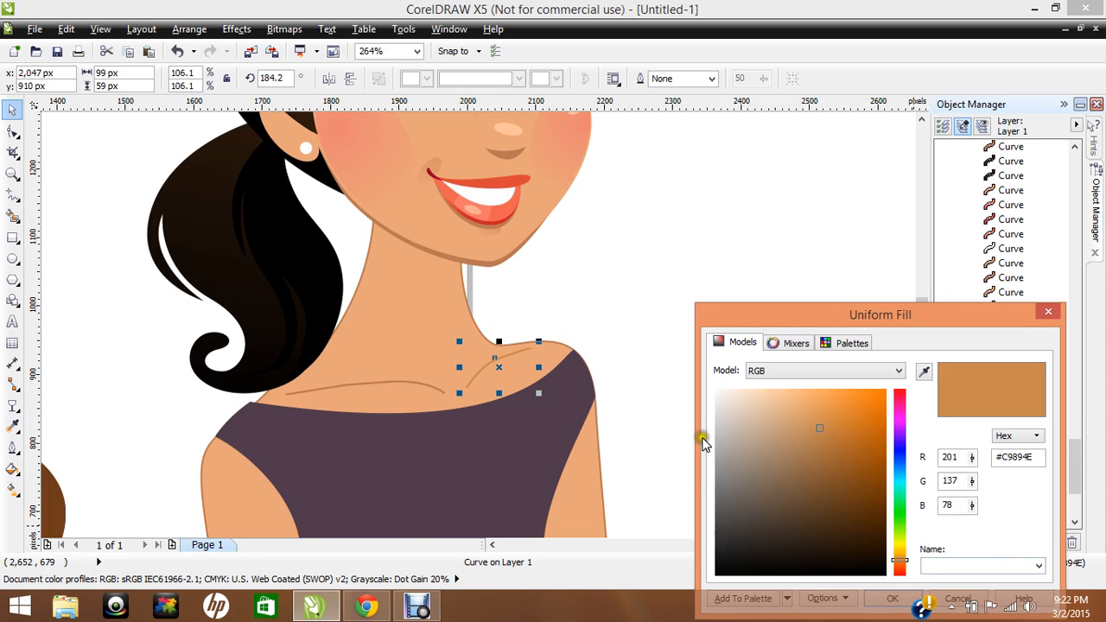
{"action": "left_click", "coordinate": [924, 371]}
{"action": "left_click", "coordinate": [500, 261]}
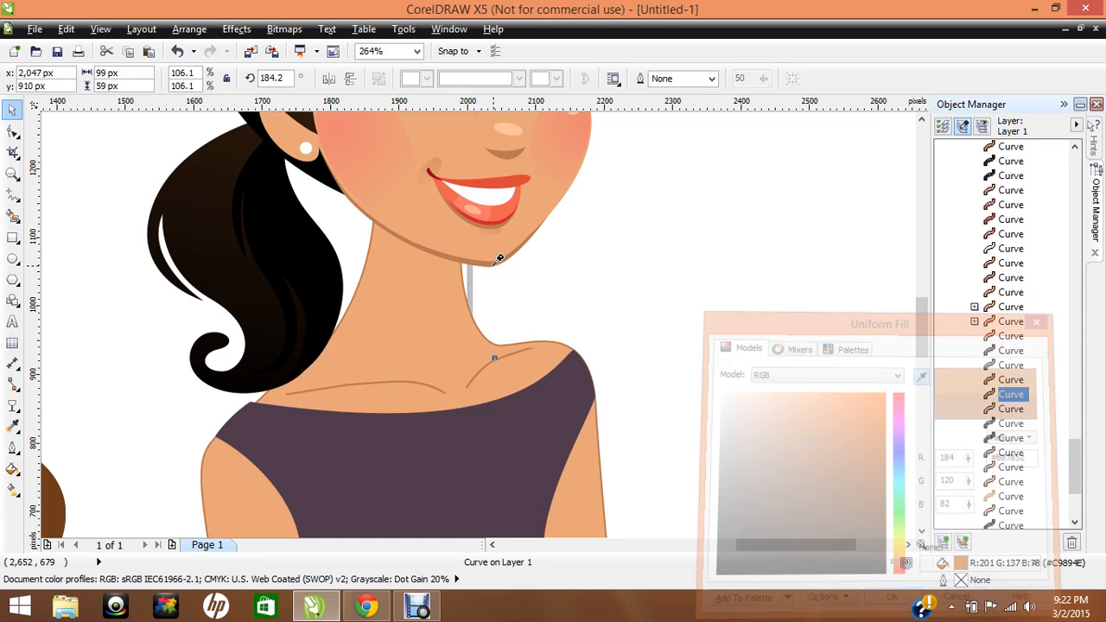
Move the skin shape's shoulder node beneath the ponytail outward to the corner of the dress's neckline.
{"action": "left_click", "coordinate": [275, 324]}
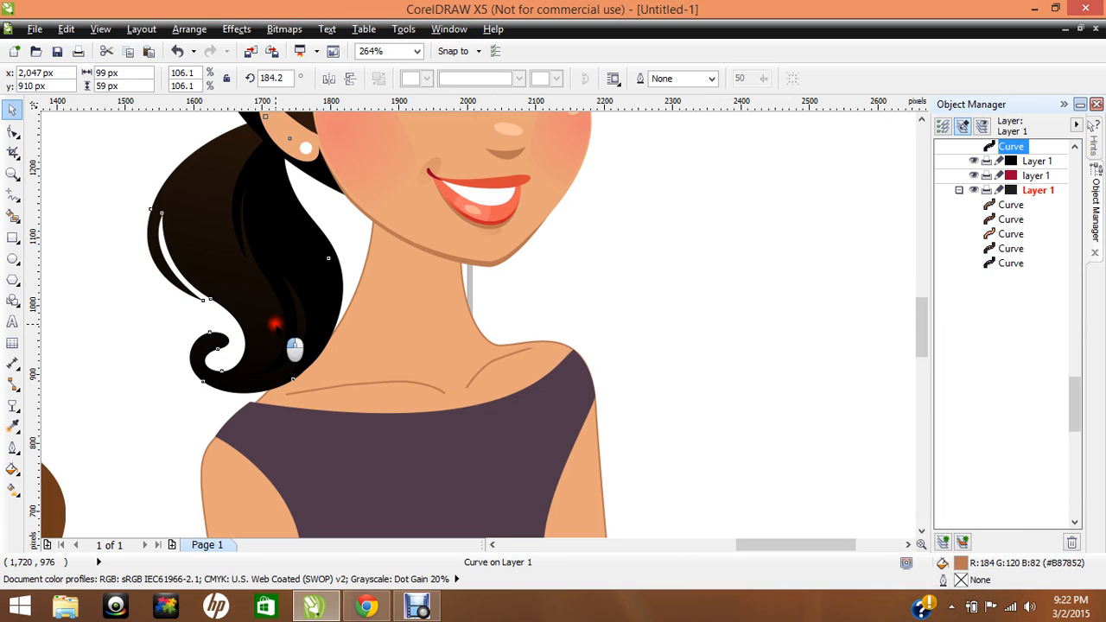
{"action": "double_click", "coordinate": [376, 357]}
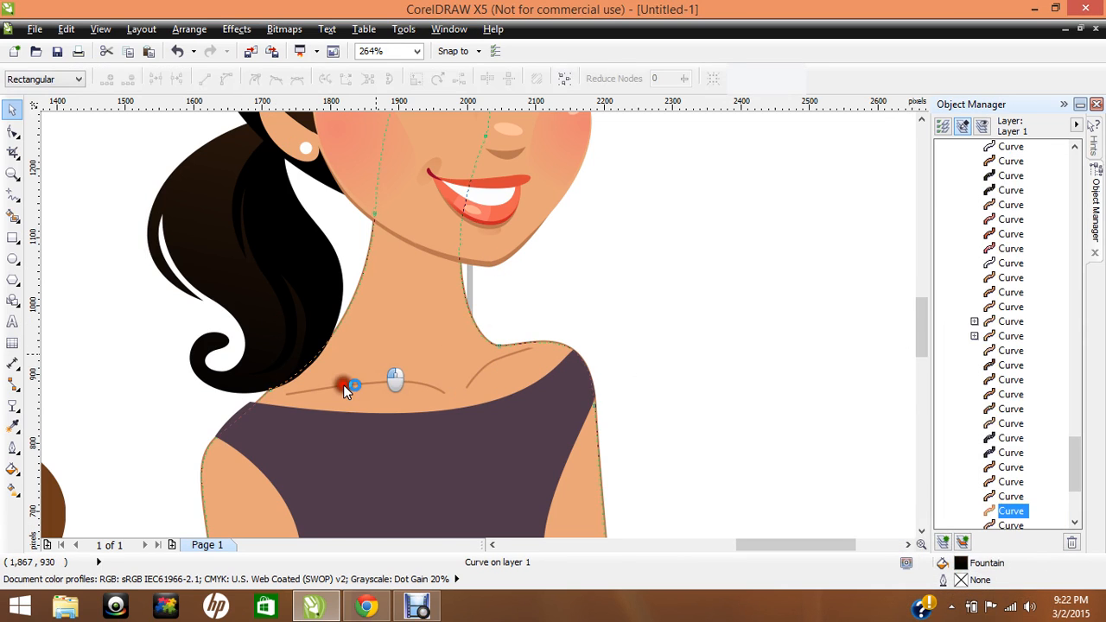
{"action": "left_click_drag", "start_coordinate": [269, 402], "coordinate": [249, 402]}
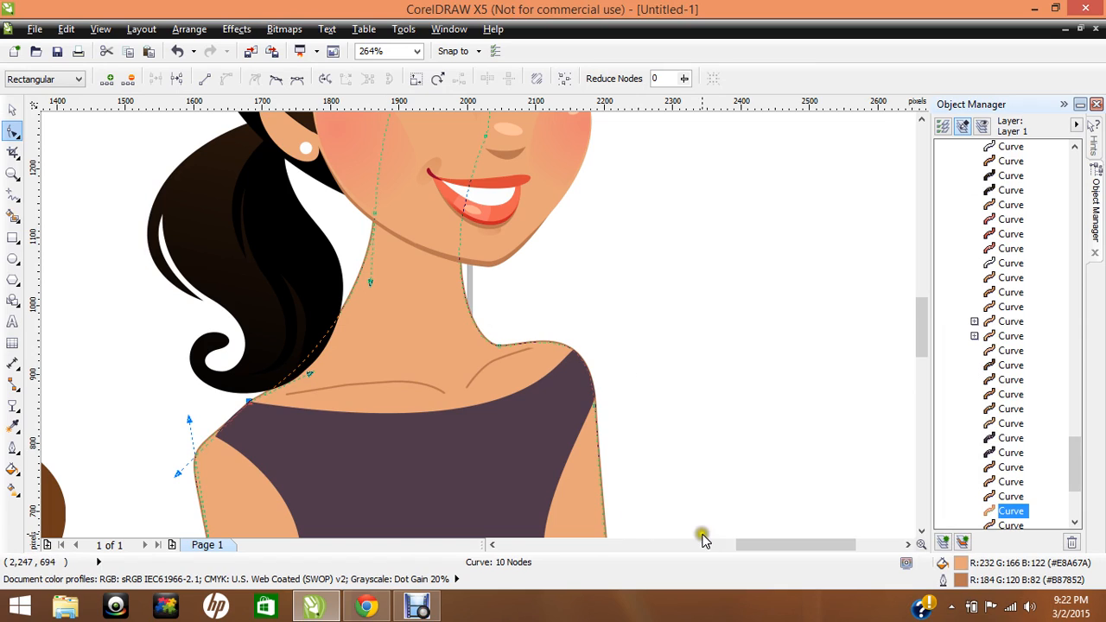
Delete the extra node on the arm's outer edge below the ponytail and bend the shoulder curve to follow the dress.
{"action": "left_click", "coordinate": [922, 531]}
{"action": "left_click", "coordinate": [921, 532]}
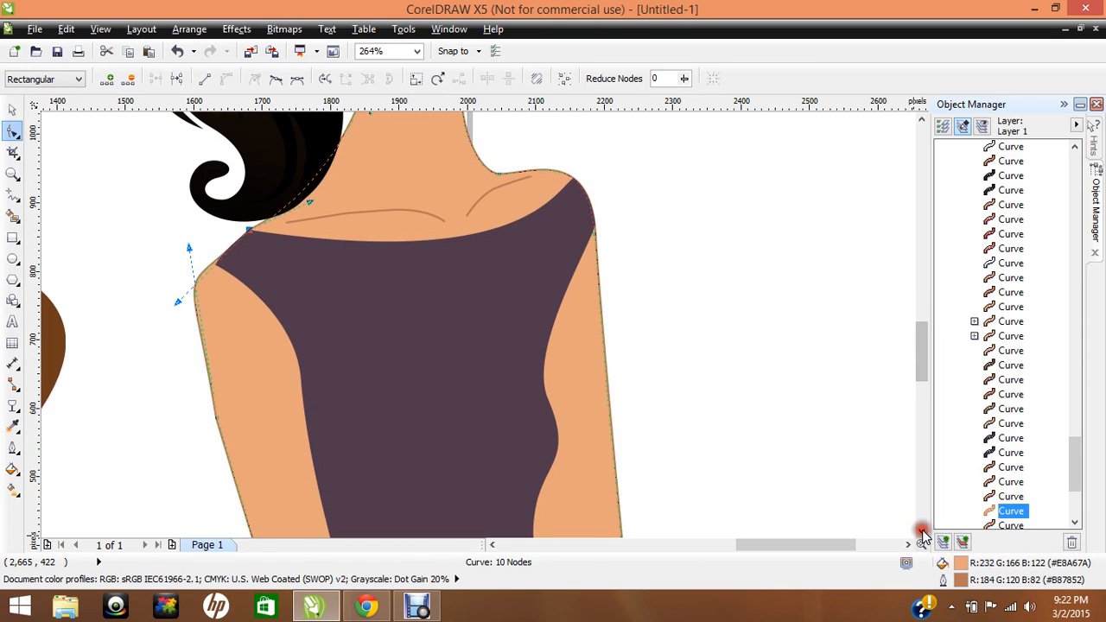
{"action": "double_click", "coordinate": [216, 414]}
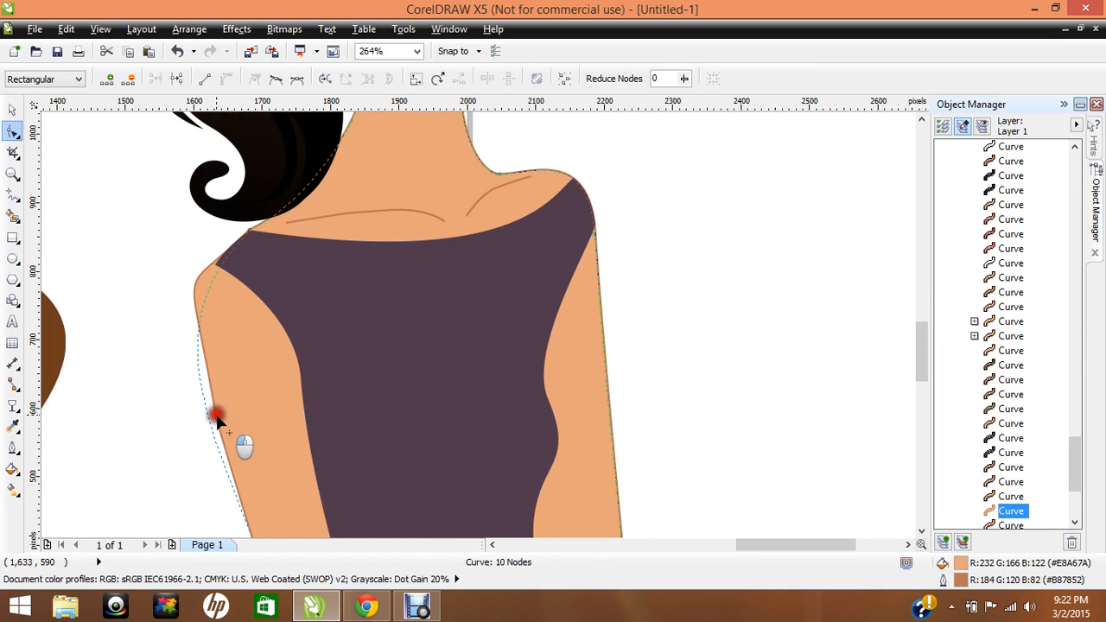
{"action": "left_click", "coordinate": [247, 232]}
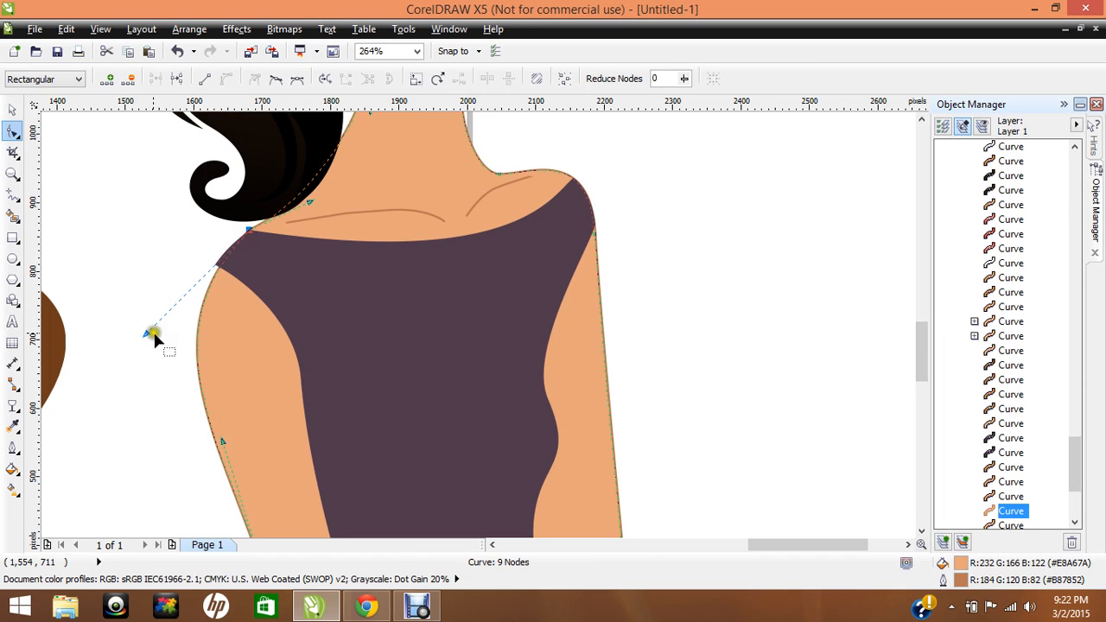
{"action": "left_click_drag", "start_coordinate": [153, 329], "coordinate": [162, 285]}
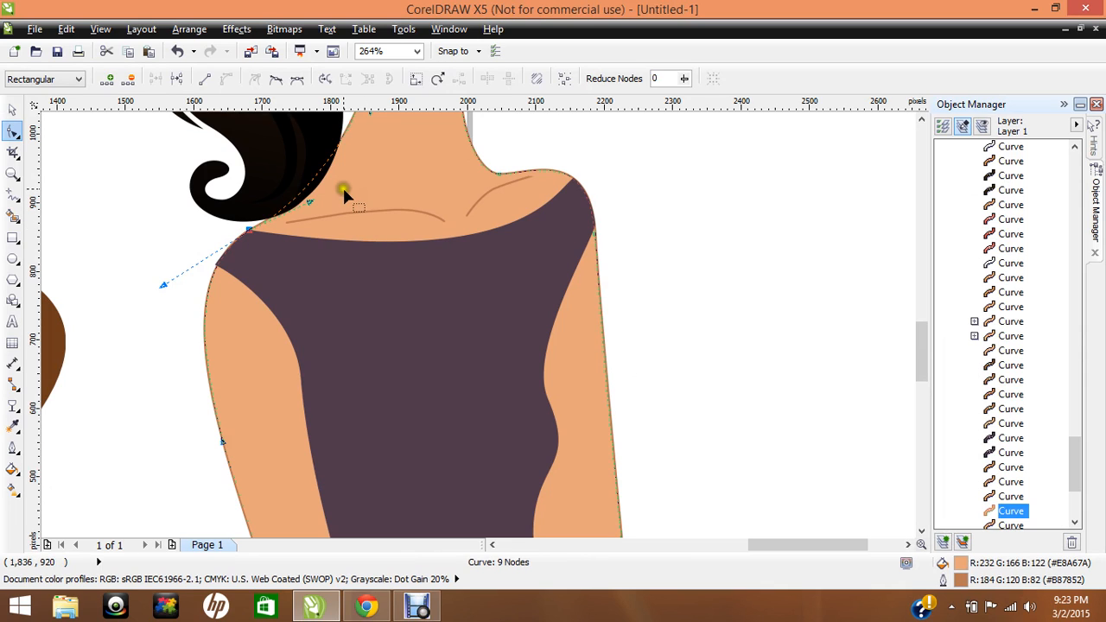
Reshape the skin's curve between the neck and the ponytail-side shoulder by extending the shoulder node's handle towards the neck.
{"action": "left_click", "coordinate": [308, 208]}
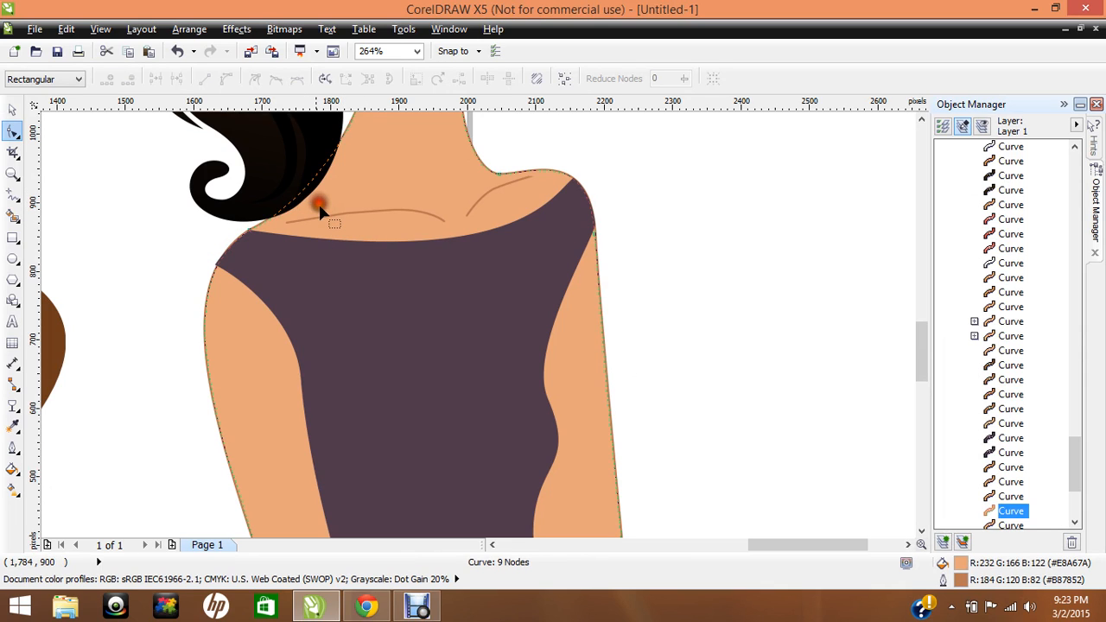
{"action": "left_click", "coordinate": [247, 229]}
{"action": "left_click_drag", "start_coordinate": [309, 197], "coordinate": [349, 191]}
Select the ponytail curves together with the earring, leaving out one extra curve, and move them about 29 px left and 36 px up.
{"action": "left_click", "coordinate": [920, 120]}
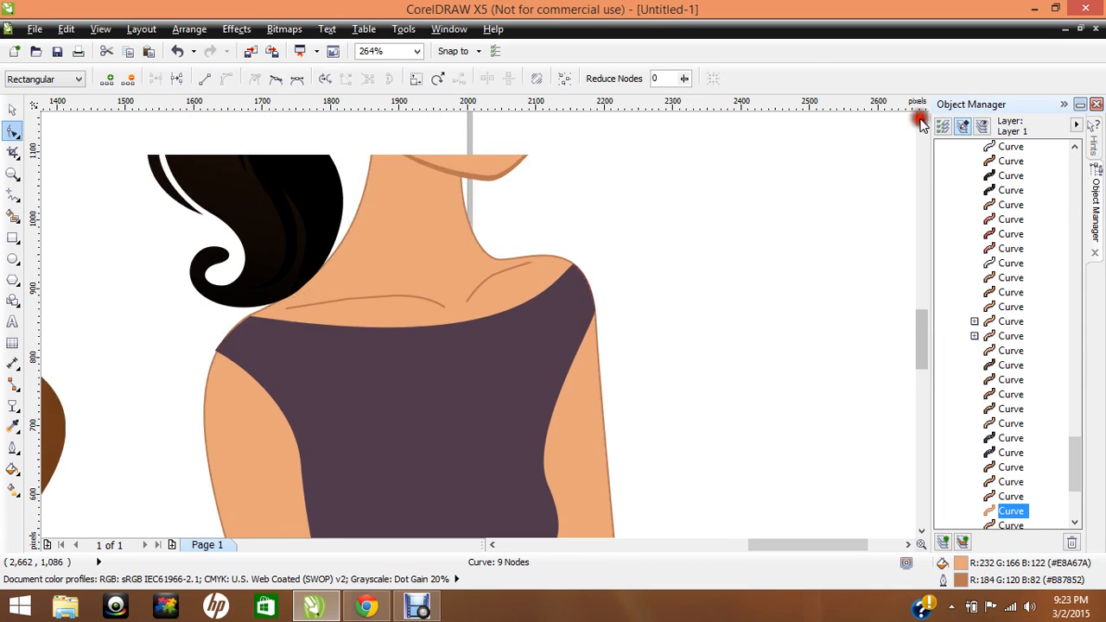
{"action": "left_click", "coordinate": [920, 120]}
{"action": "left_click", "coordinate": [921, 120]}
{"action": "left_click", "coordinate": [920, 119]}
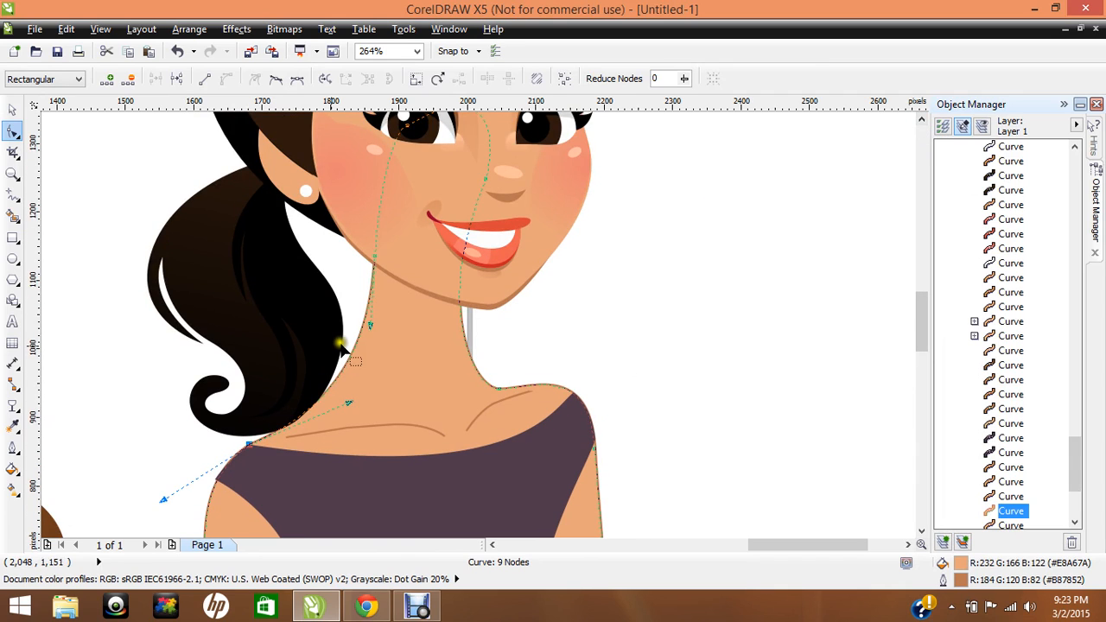
{"action": "left_click", "coordinate": [309, 281]}
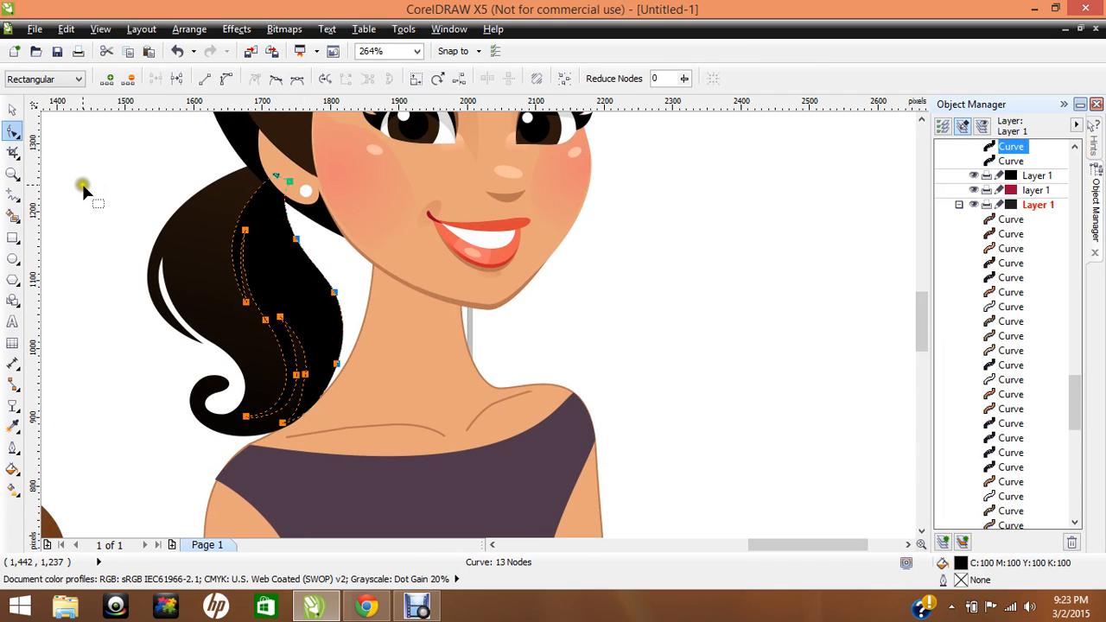
{"action": "left_click", "coordinate": [12, 109]}
{"action": "left_click", "coordinate": [109, 159]}
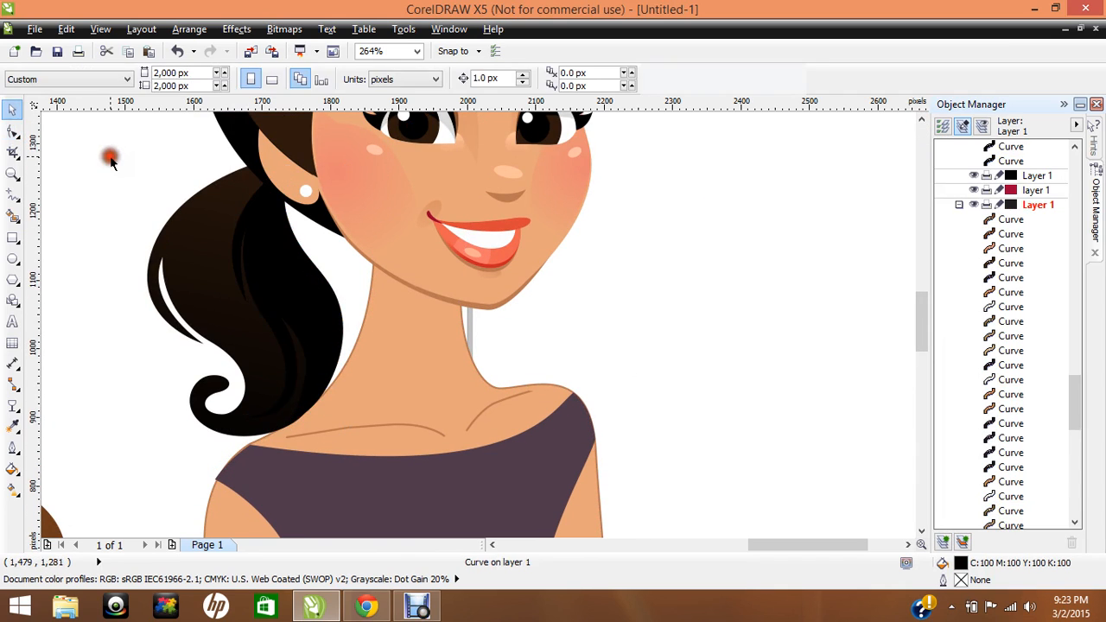
{"action": "left_click_drag", "start_coordinate": [107, 144], "coordinate": [354, 447]}
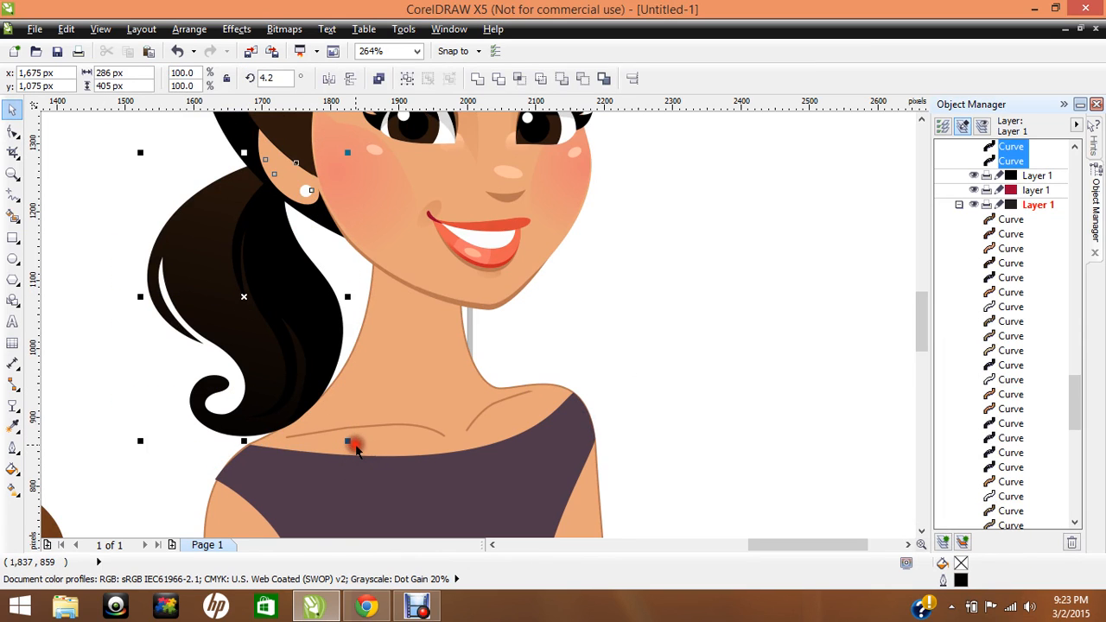
{"action": "left_click", "coordinate": [1077, 148]}
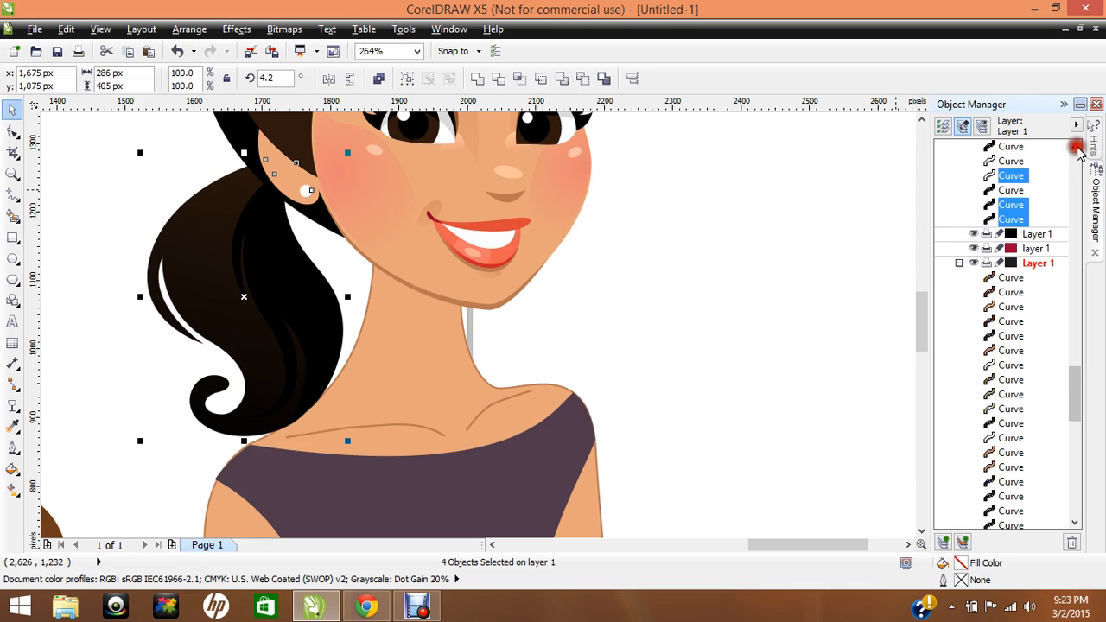
{"action": "left_click", "coordinate": [1004, 175], "text": "ctrl"}
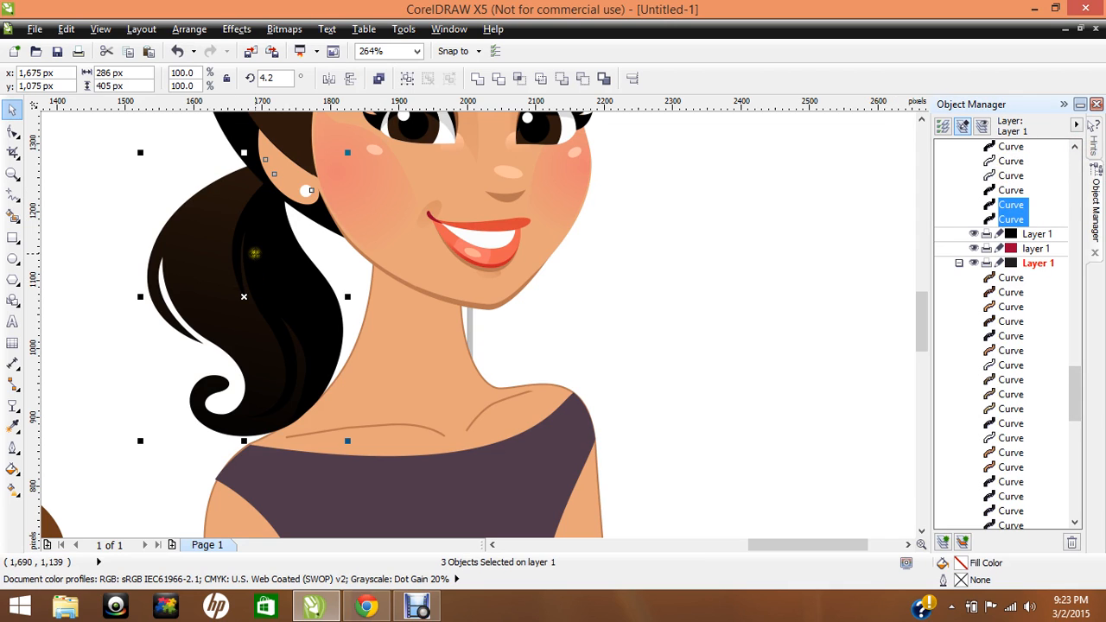
{"action": "left_click_drag", "start_coordinate": [254, 253], "coordinate": [237, 230]}
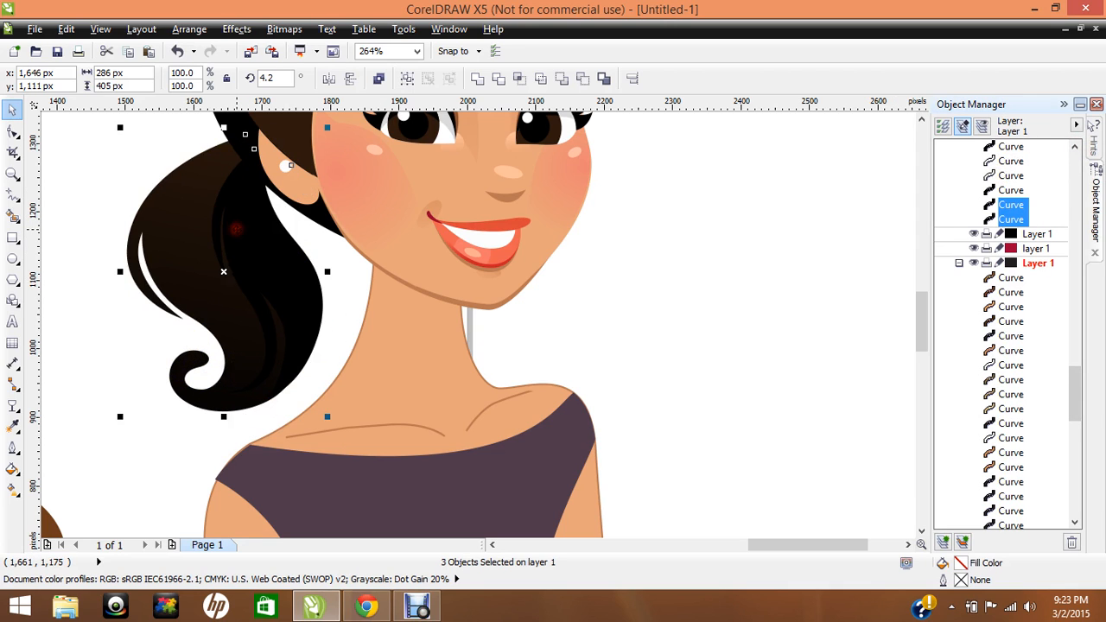
Move the ponytail woman's white earring down onto her lower earlobe, at about X 1,762 px and Y 1,231 px.
{"action": "left_click", "coordinate": [110, 266]}
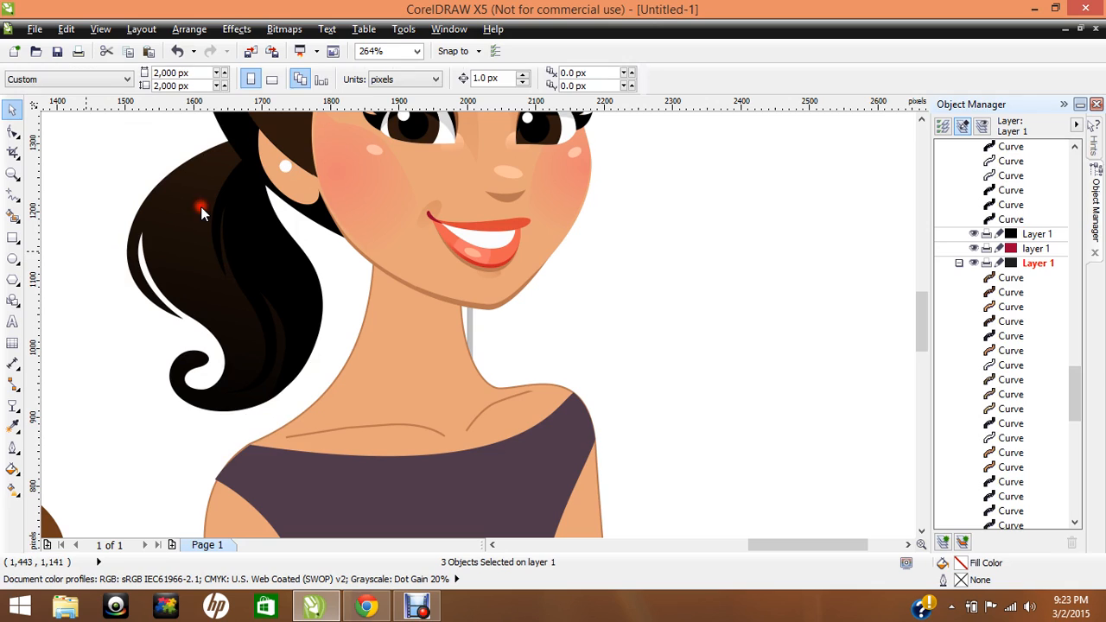
{"action": "left_click", "coordinate": [282, 165]}
{"action": "left_click_drag", "start_coordinate": [285, 165], "coordinate": [303, 189]}
{"action": "left_click", "coordinate": [652, 351]}
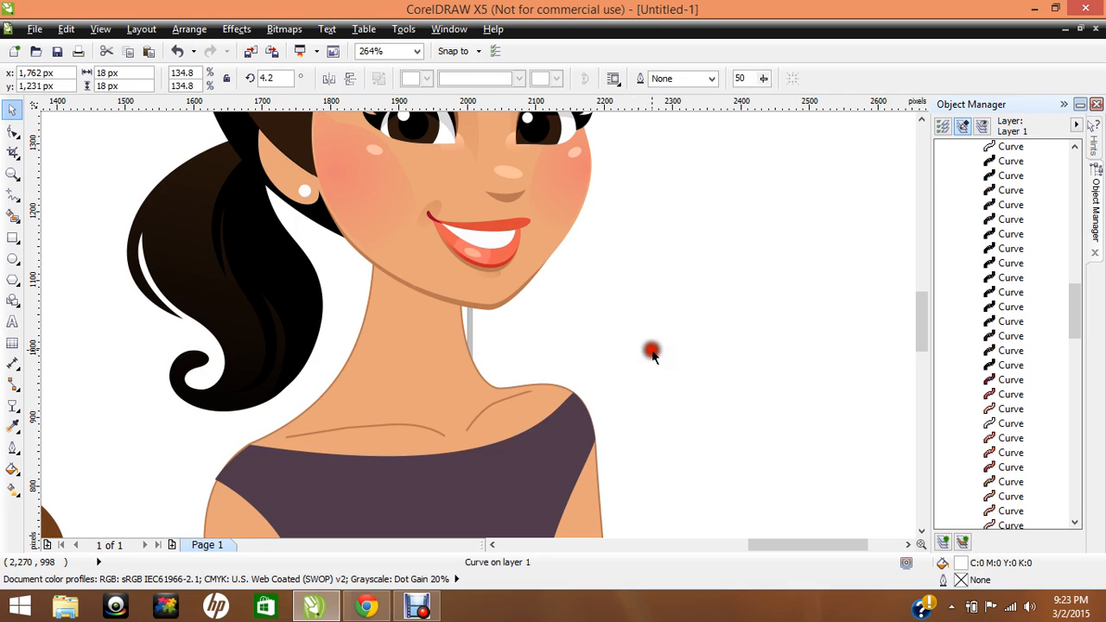
Place a copy of the white earring on the long-haired woman's earlobe, at about X 1,133 px and Y 1,314 px.
{"action": "left_click", "coordinate": [419, 52]}
{"action": "left_click", "coordinate": [372, 68]}
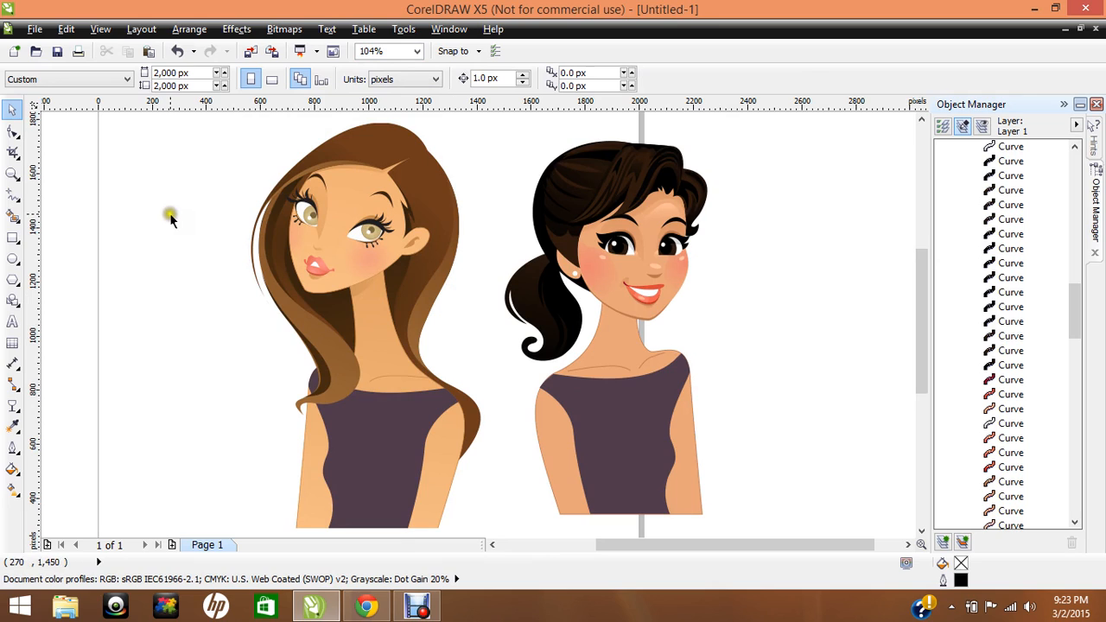
{"action": "left_click", "coordinate": [12, 173]}
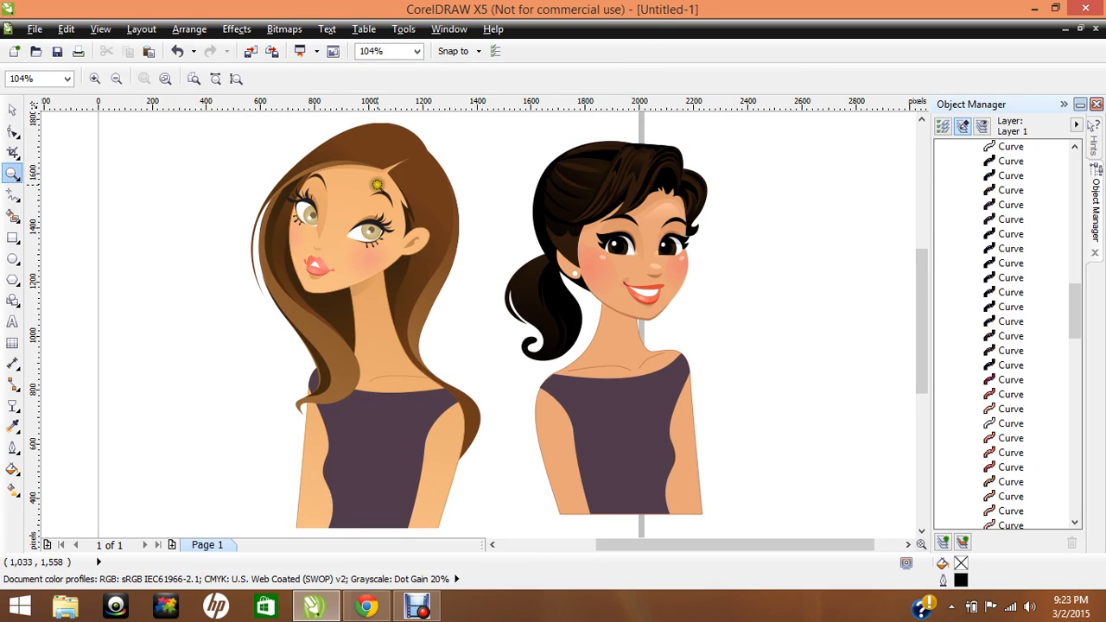
{"action": "left_click_drag", "start_coordinate": [382, 179], "coordinate": [684, 329]}
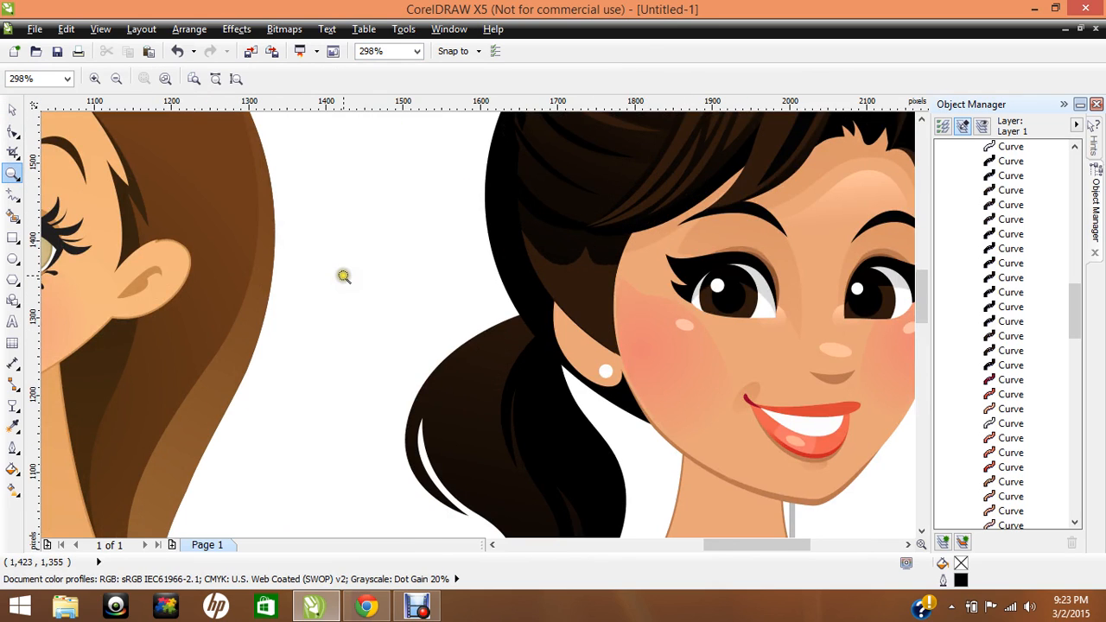
{"action": "left_click", "coordinate": [12, 112]}
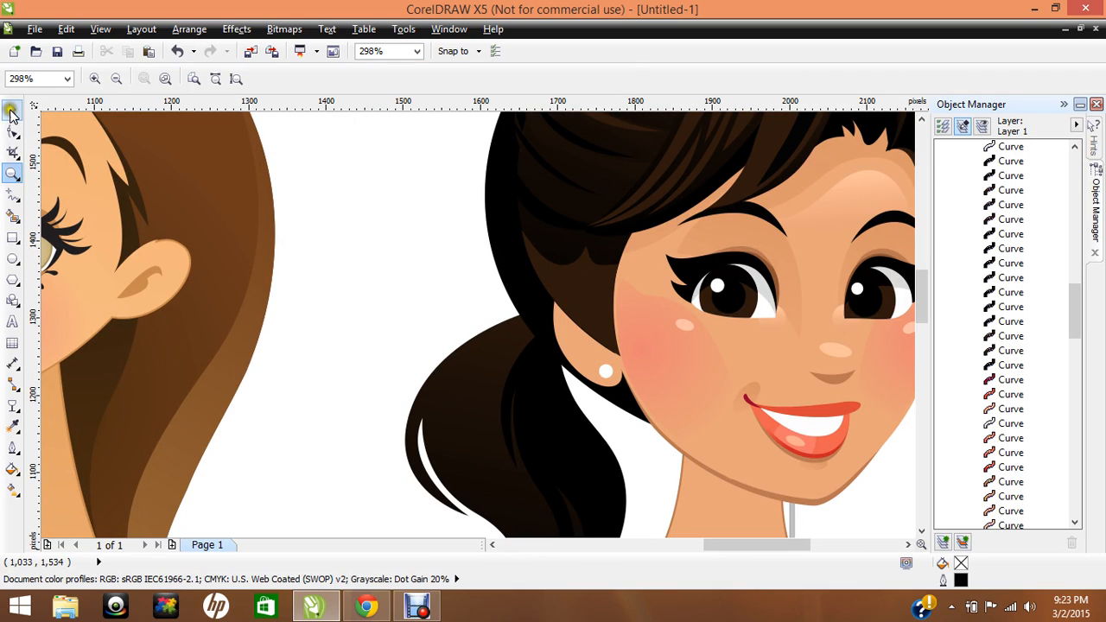
{"action": "left_click", "coordinate": [279, 171]}
{"action": "left_click", "coordinate": [382, 225]}
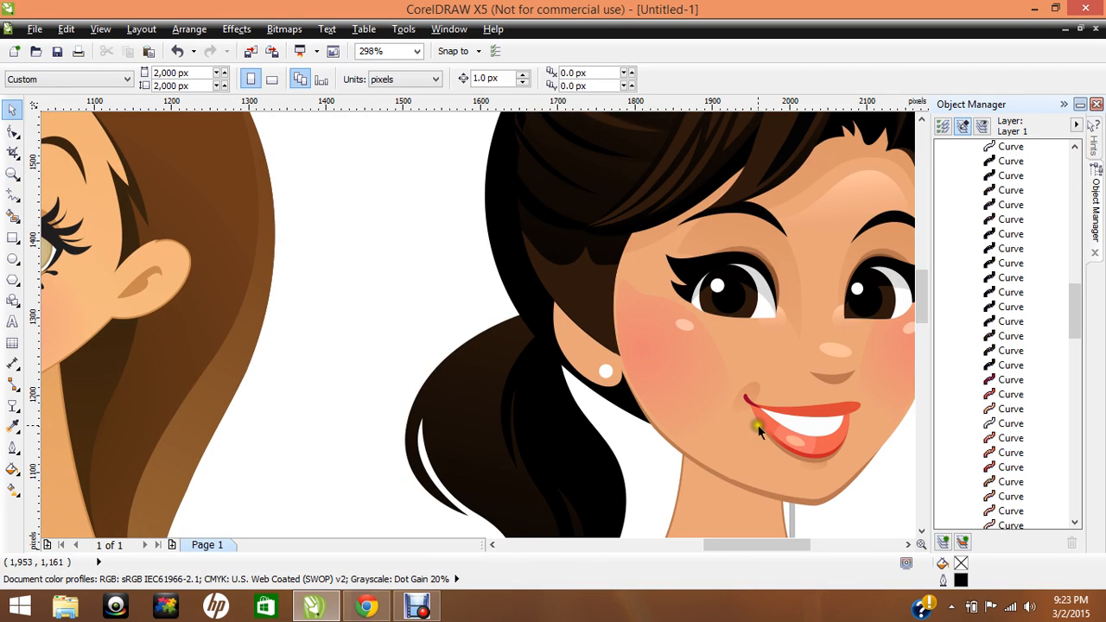
{"action": "left_click", "coordinate": [607, 372]}
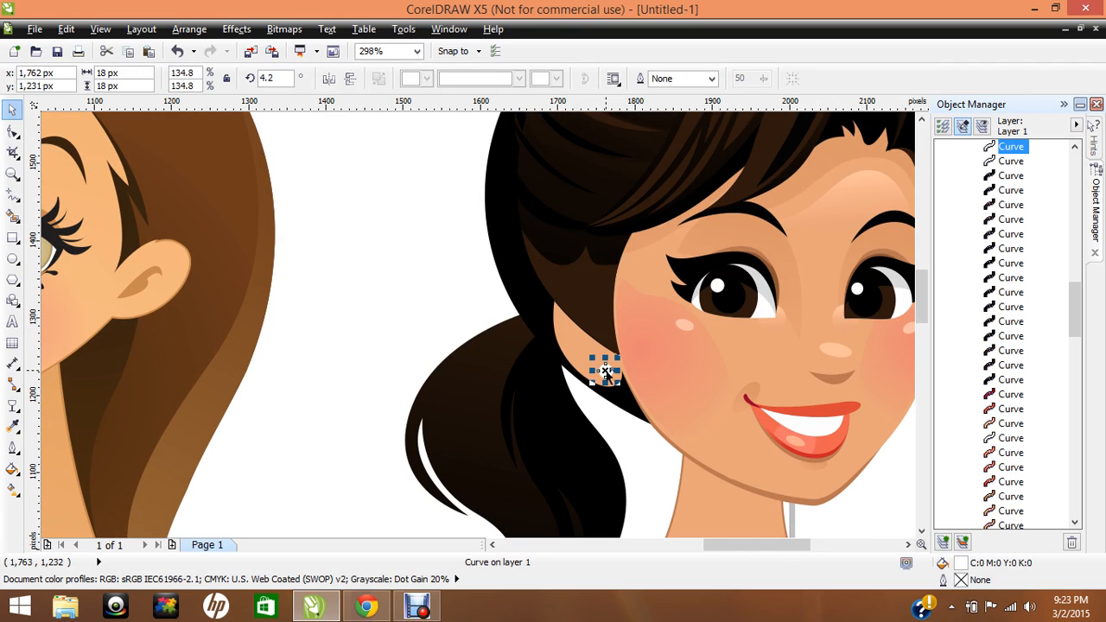
{"action": "left_click_drag", "start_coordinate": [607, 372], "coordinate": [120, 307]}
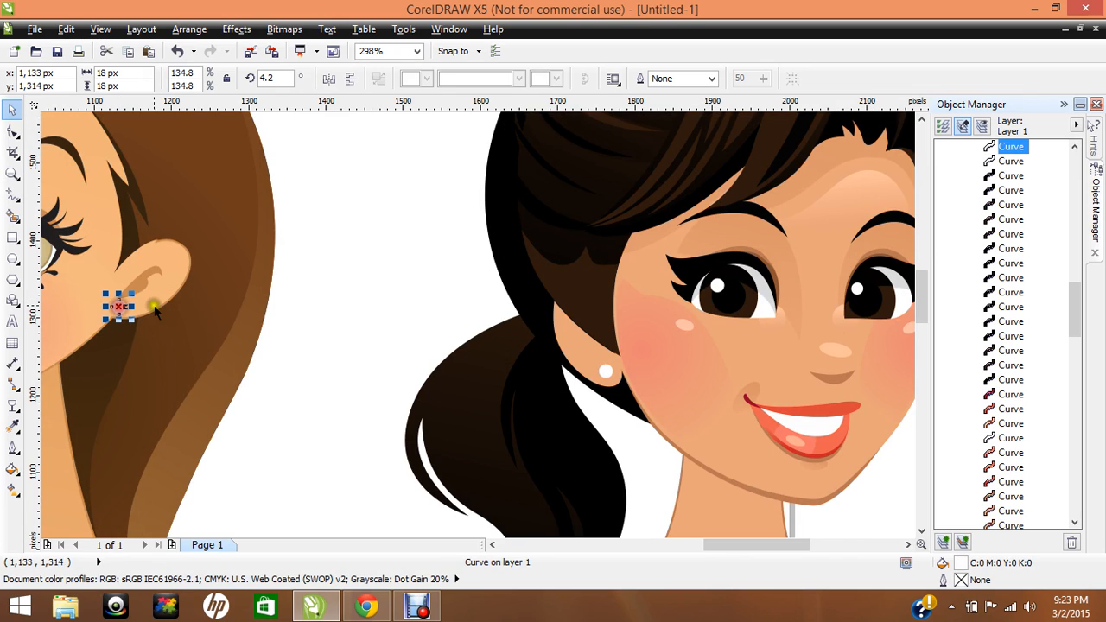
{"action": "left_click", "coordinate": [358, 366]}
{"action": "left_click", "coordinate": [415, 52]}
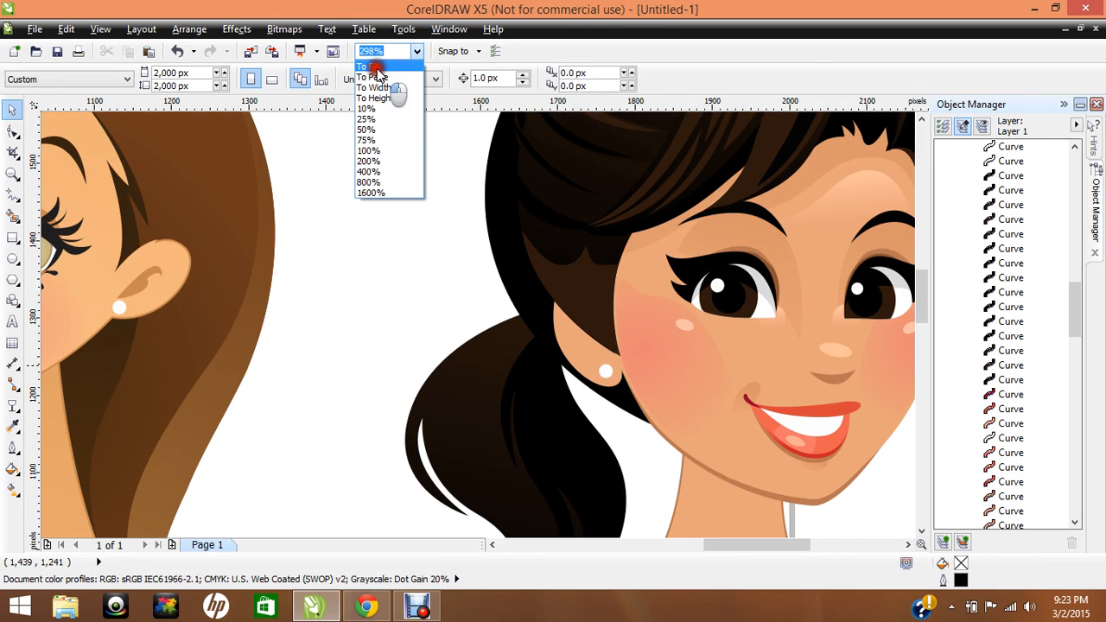
{"action": "left_click", "coordinate": [380, 66]}
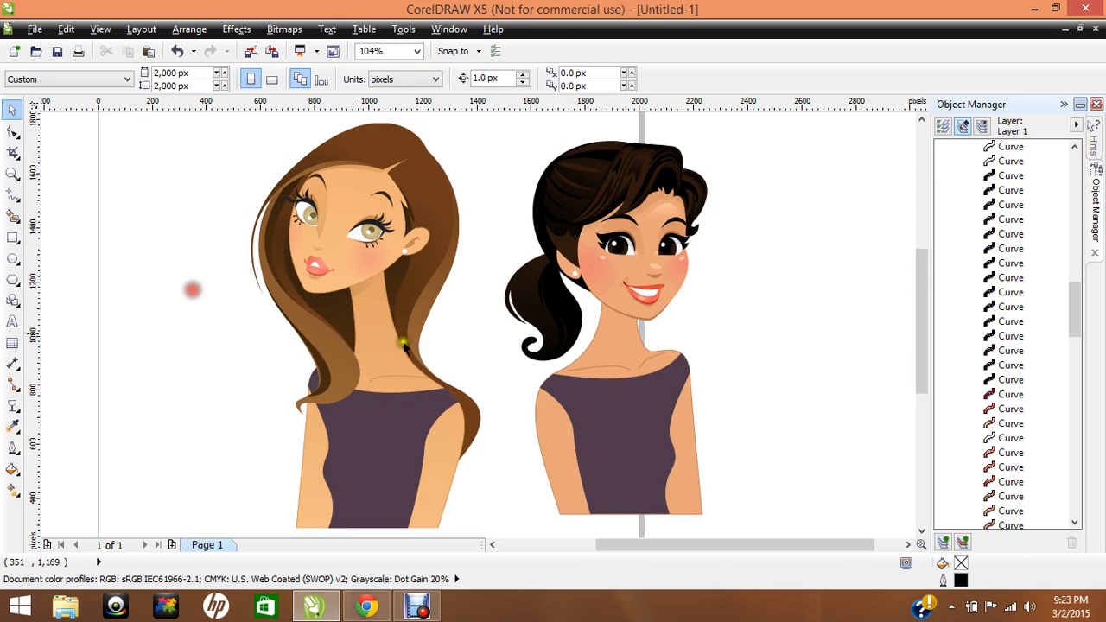
Try the darker purple fills #452D40 and #3B1E35 on the ponytail woman's dress.
{"action": "left_click", "coordinate": [620, 437]}
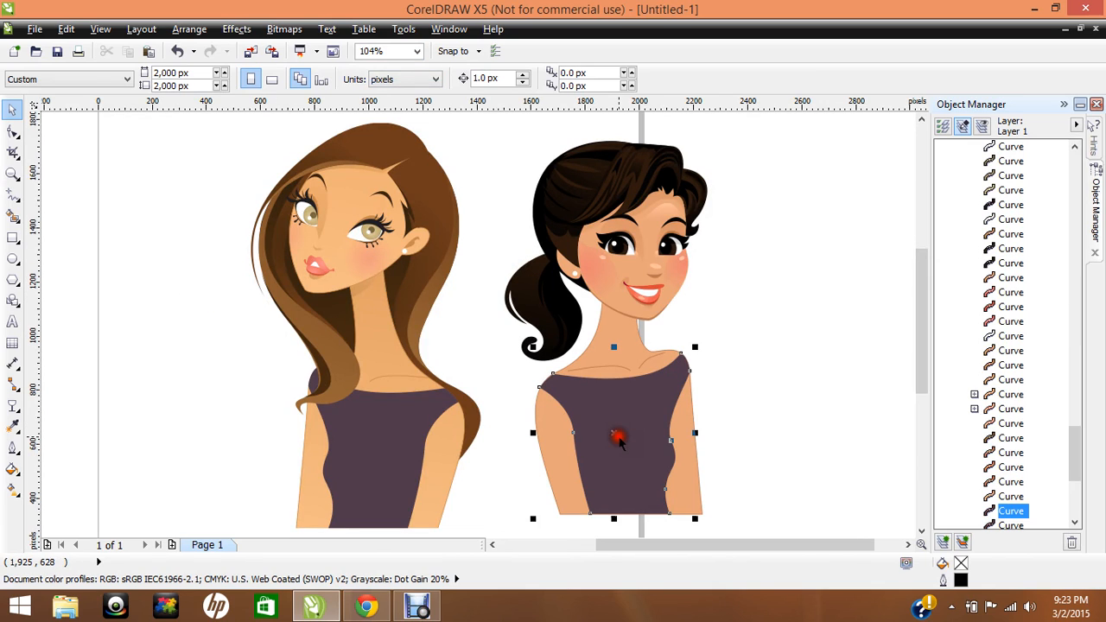
{"action": "double_click", "coordinate": [957, 563]}
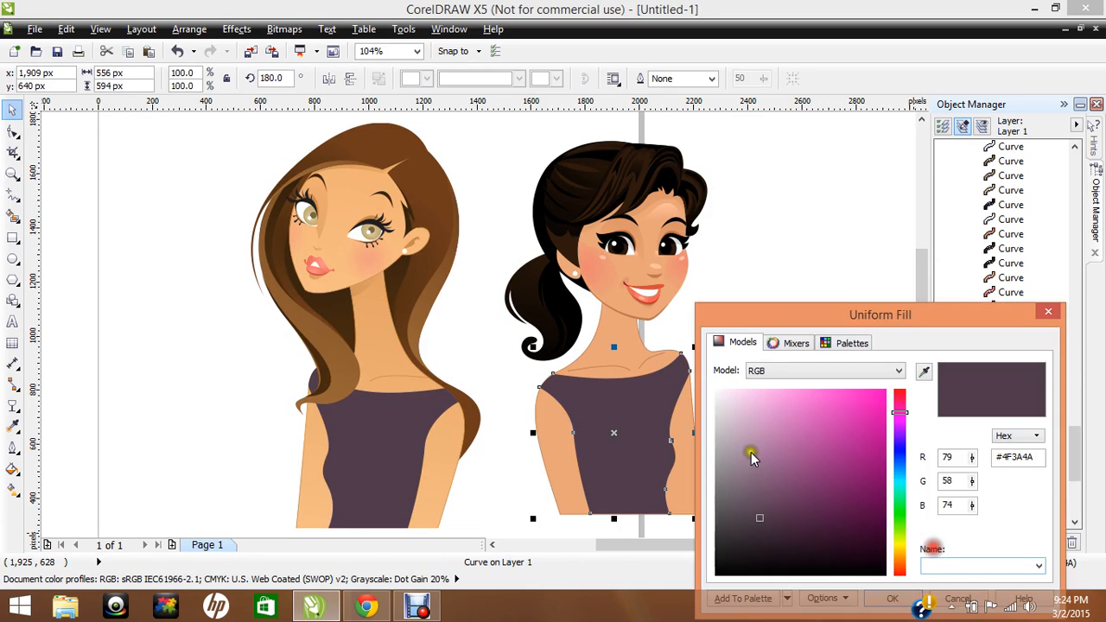
{"action": "left_click", "coordinate": [774, 525]}
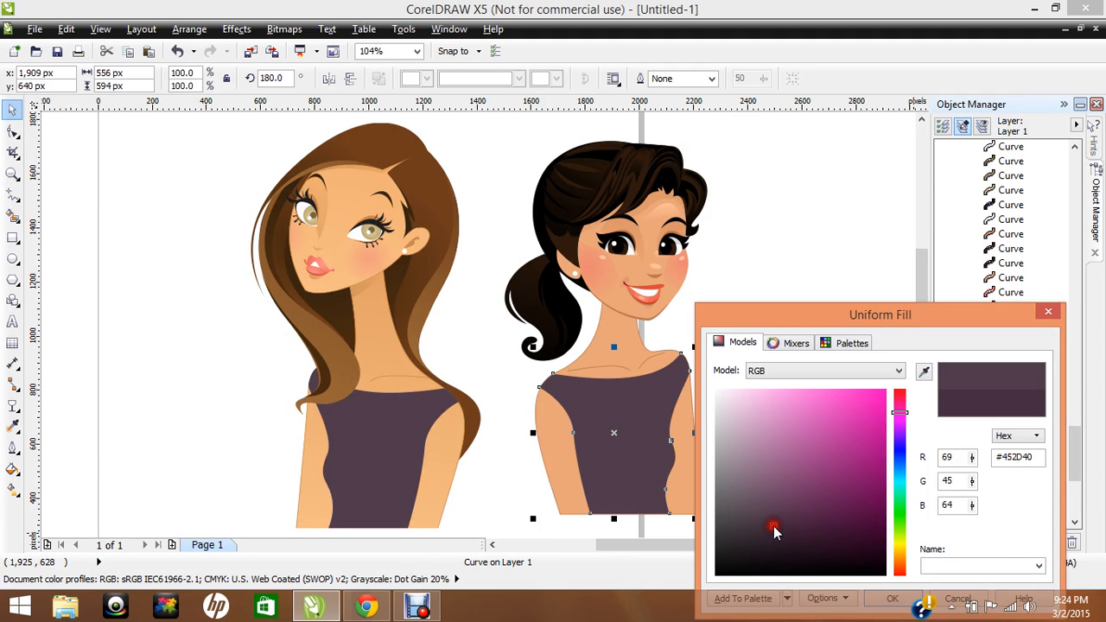
{"action": "key", "text": "Return"}
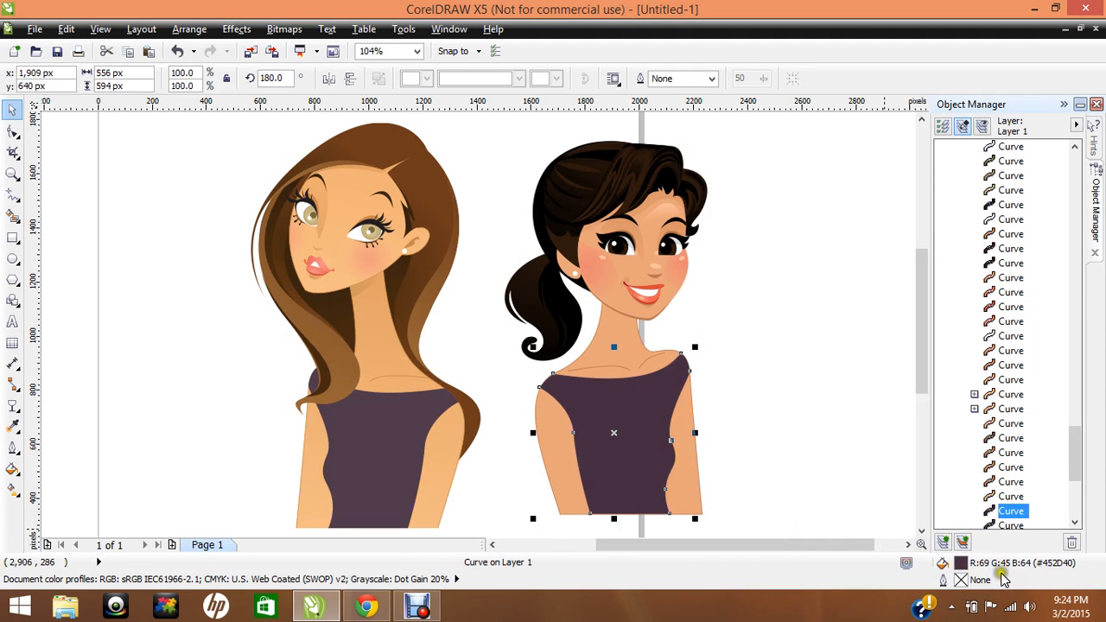
{"action": "double_click", "coordinate": [961, 563]}
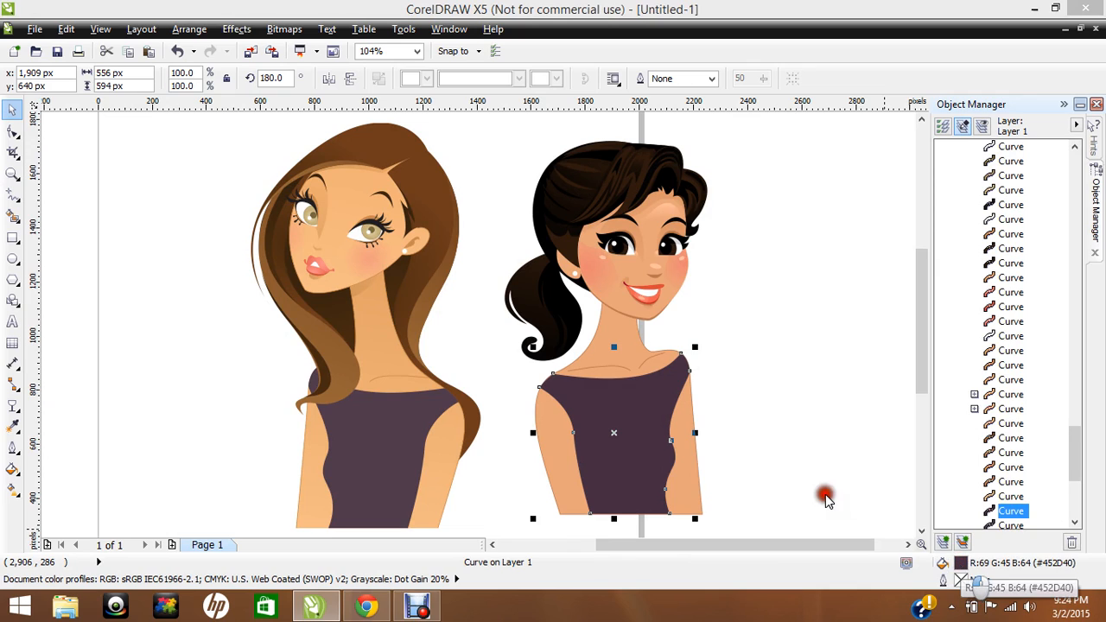
{"action": "left_click", "coordinate": [800, 533]}
{"action": "key", "text": "Return"}
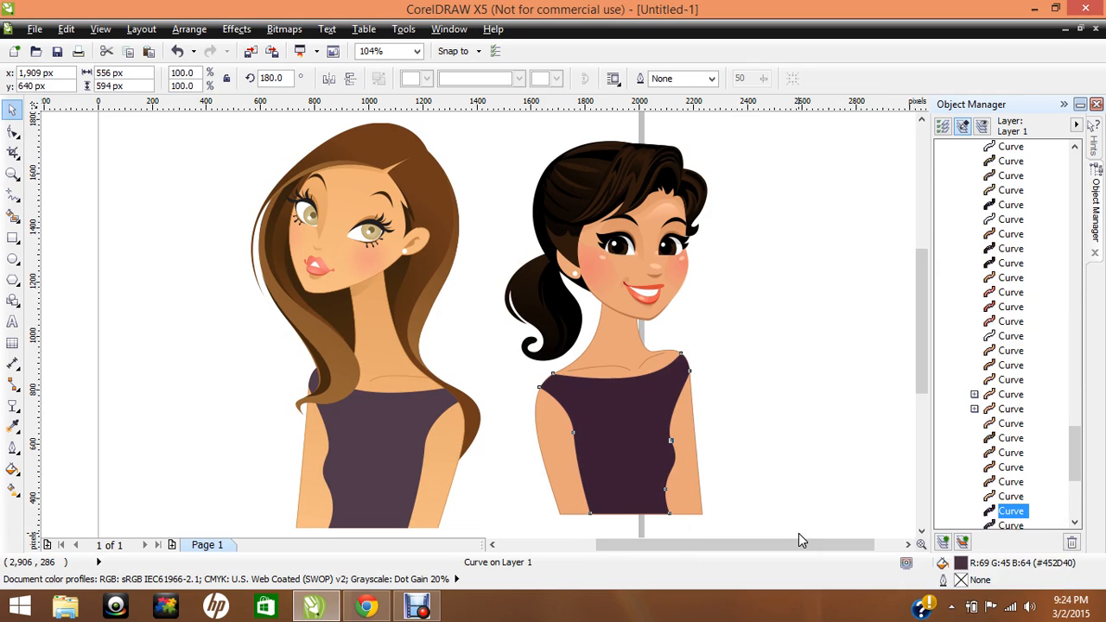
{"action": "left_click", "coordinate": [804, 463]}
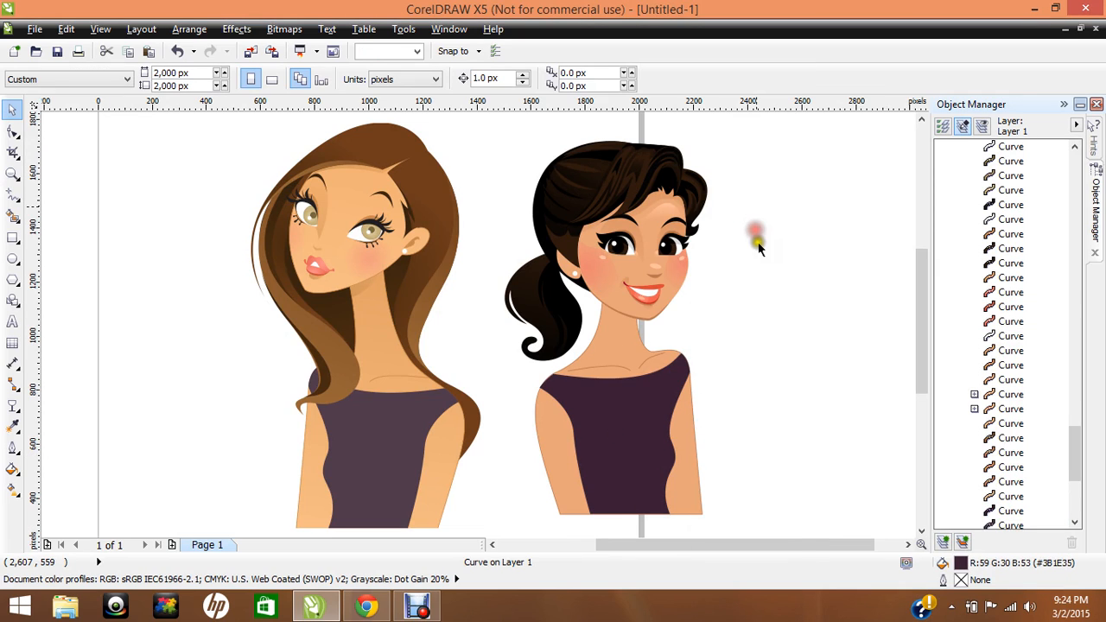
Lighten the fill of the ponytail woman's dress to the muted purple #805C79.
{"action": "left_click", "coordinate": [629, 480]}
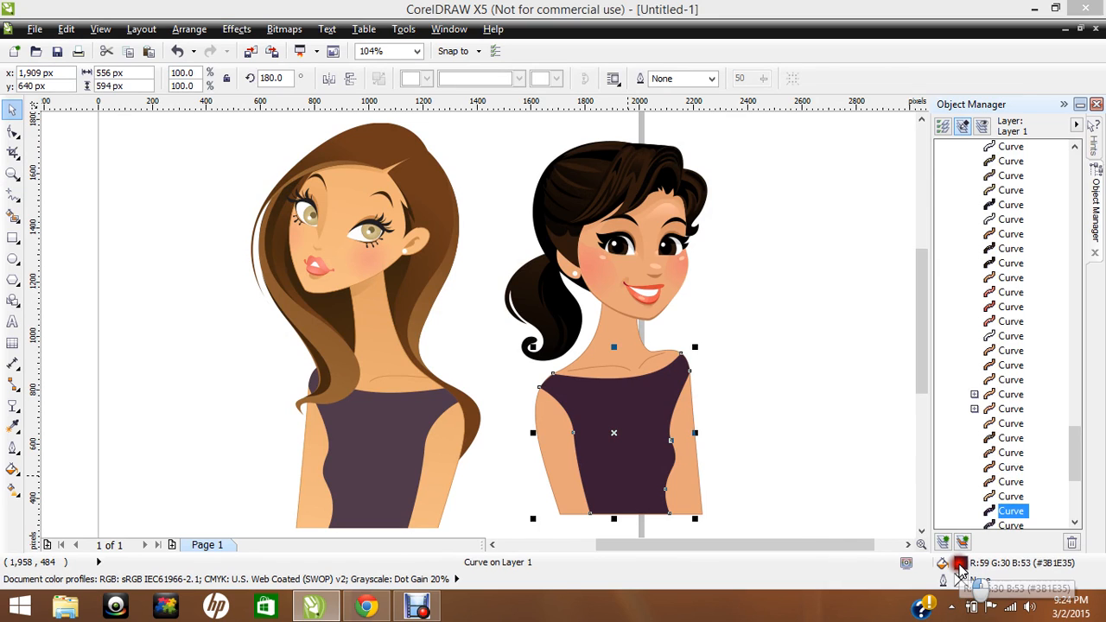
{"action": "double_click", "coordinate": [961, 563]}
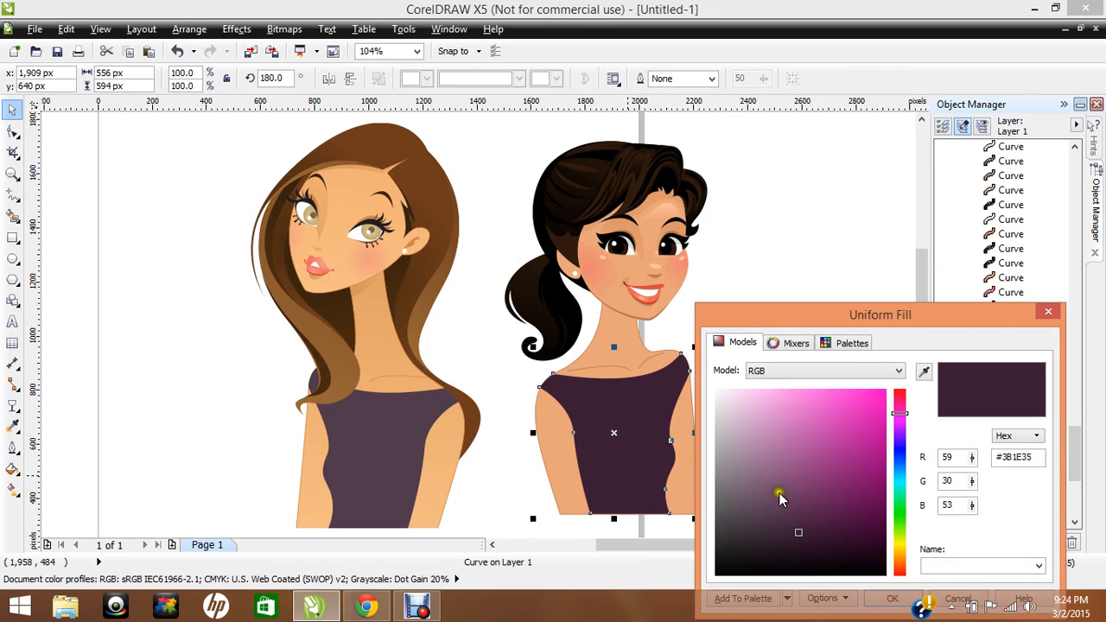
{"action": "left_click", "coordinate": [764, 483]}
{"action": "key", "text": "Return"}
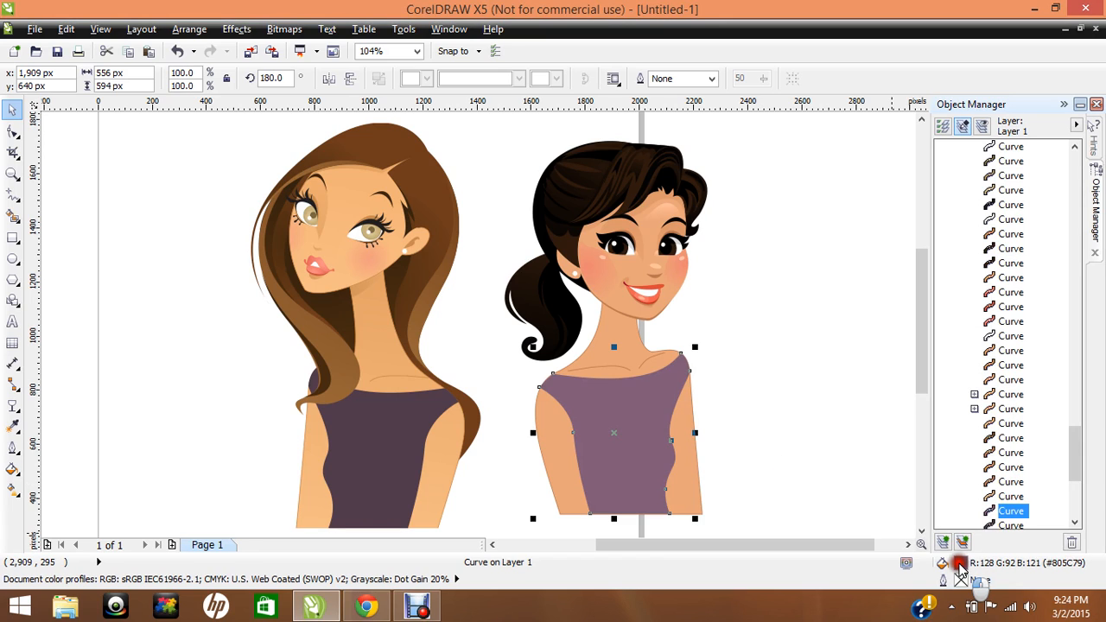
Fill the ponytail woman's dress with olive brown #78673D, sampled from the long-haired woman's eye with the eyedropper.
{"action": "double_click", "coordinate": [960, 564]}
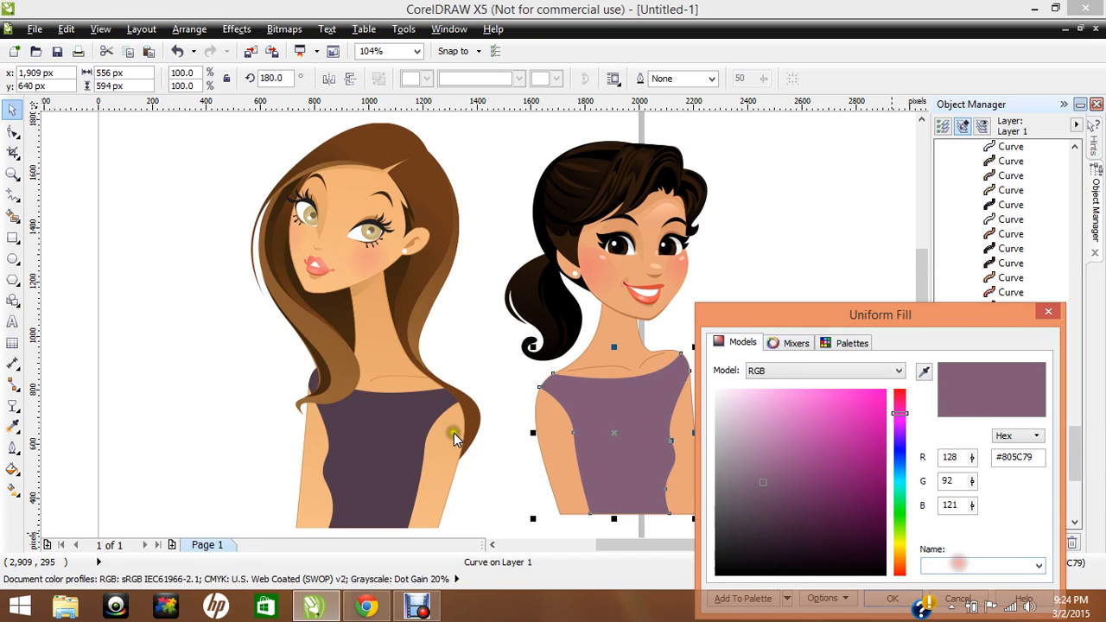
{"action": "left_click", "coordinate": [924, 371]}
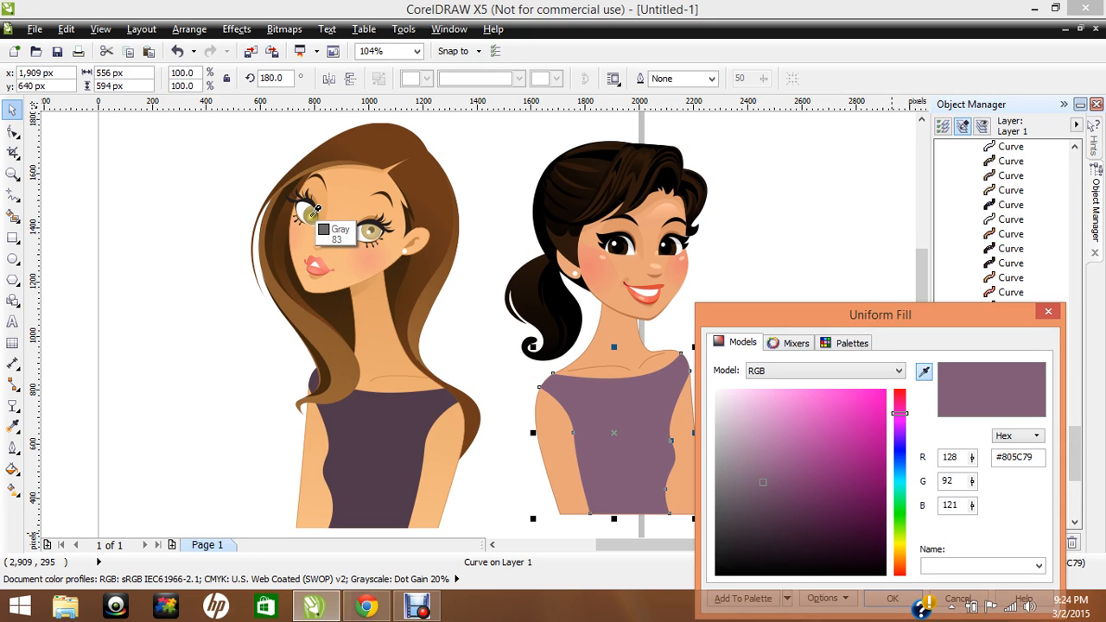
{"action": "left_click", "coordinate": [317, 210]}
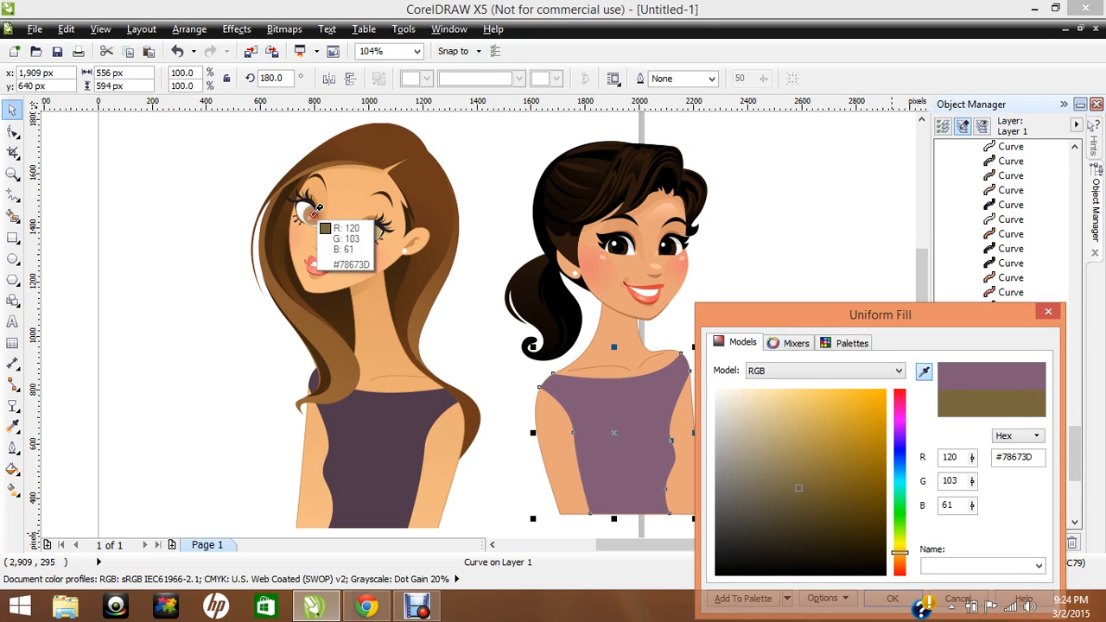
{"action": "key", "text": "Return"}
{"action": "left_click", "coordinate": [770, 355]}
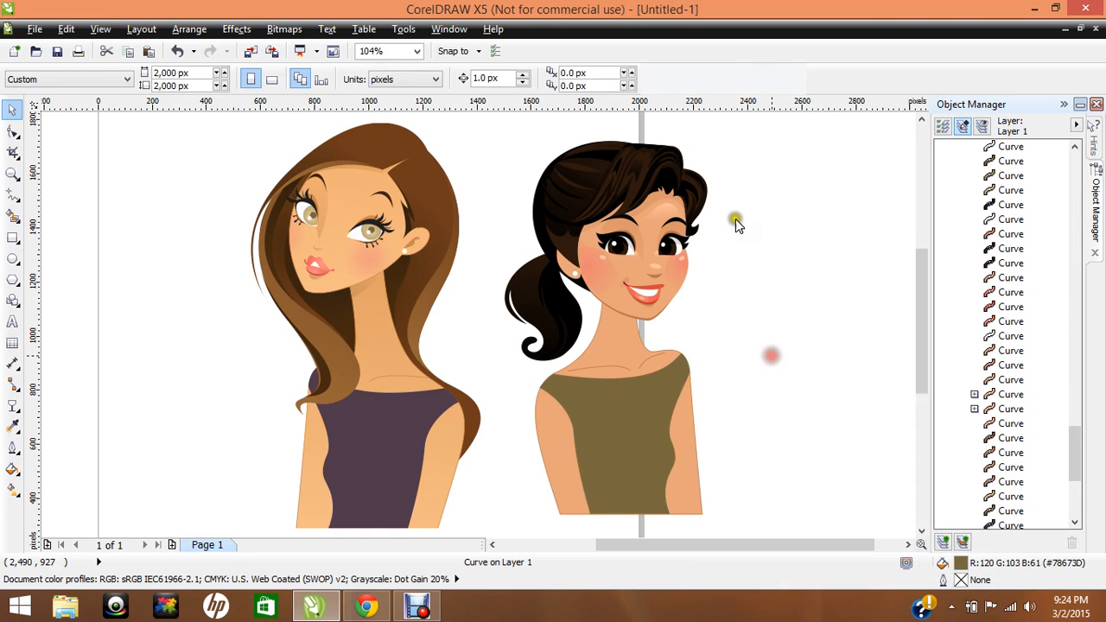
Move the whole ponytail woman about 302 px left and 52 px down beside the long-haired woman, and bring her to the front of the page.
{"action": "left_click_drag", "start_coordinate": [774, 129], "coordinate": [498, 519]}
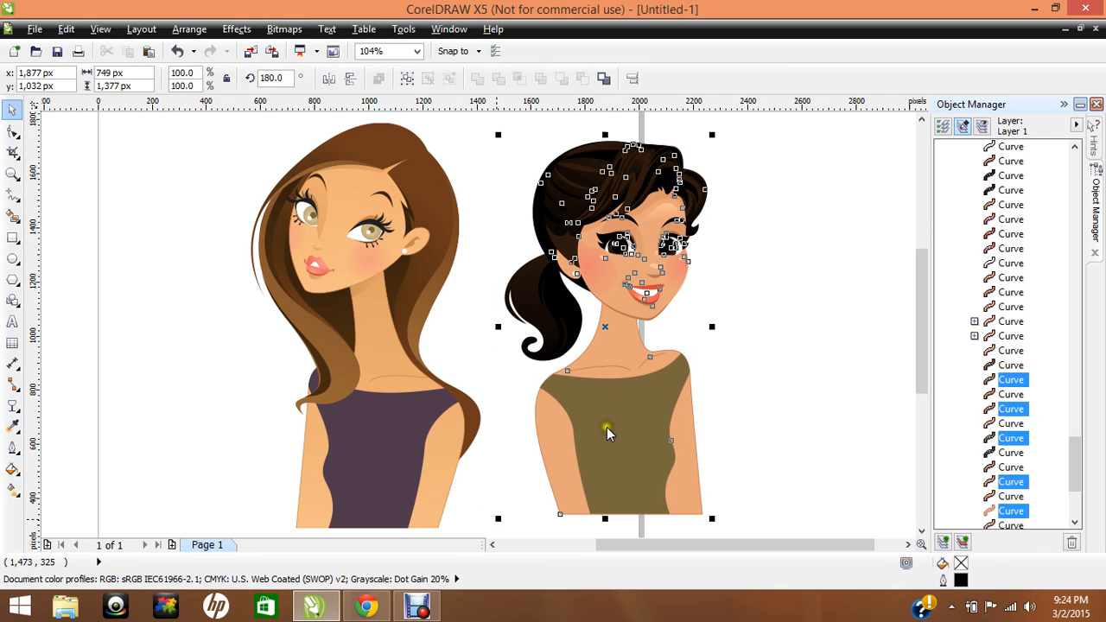
{"action": "left_click_drag", "start_coordinate": [605, 425], "coordinate": [526, 441]}
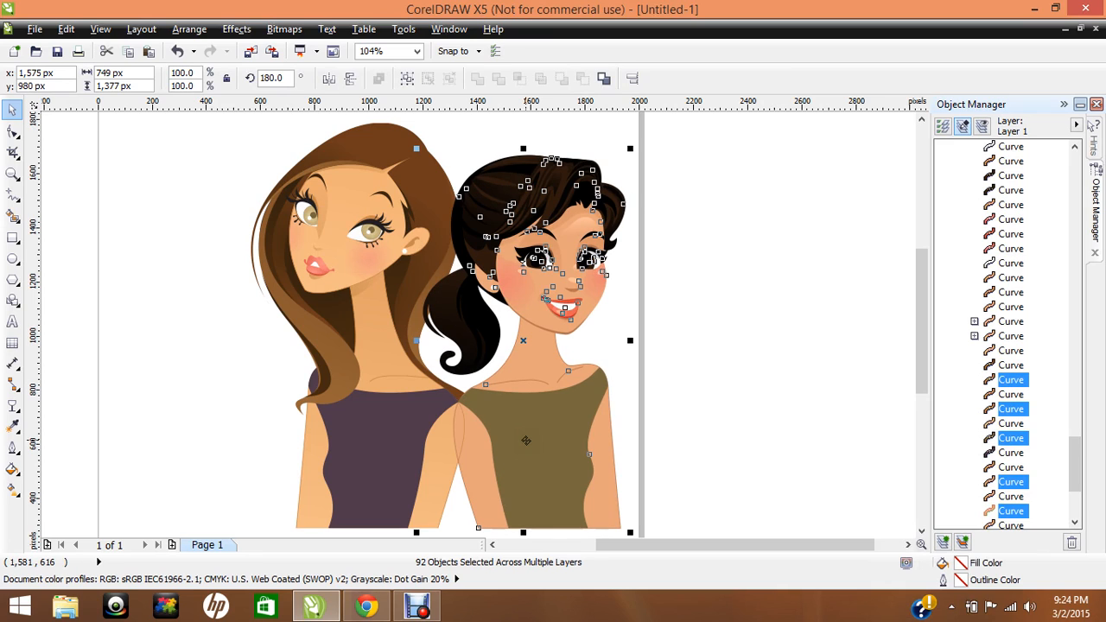
{"action": "right_click", "coordinate": [523, 441]}
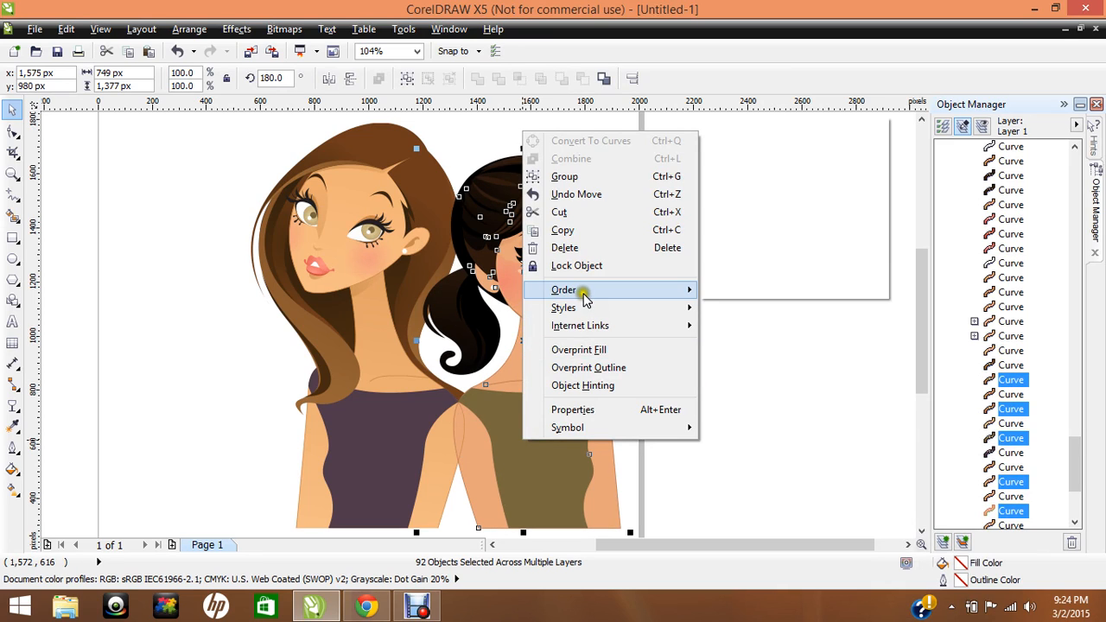
{"action": "mouse_move", "coordinate": [586, 292]}
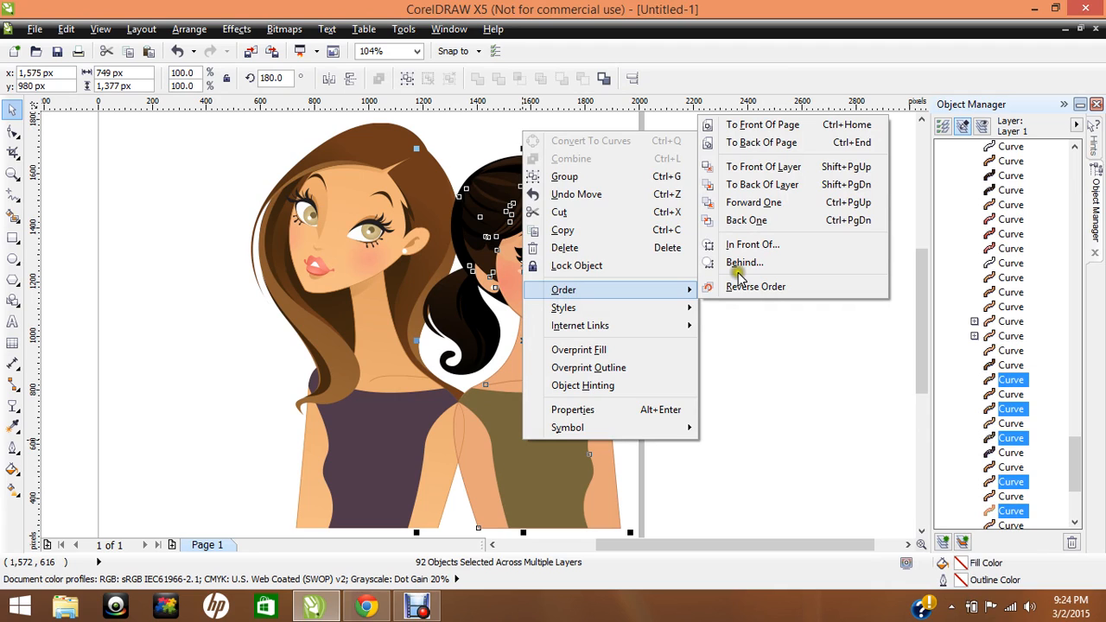
{"action": "left_click", "coordinate": [748, 127]}
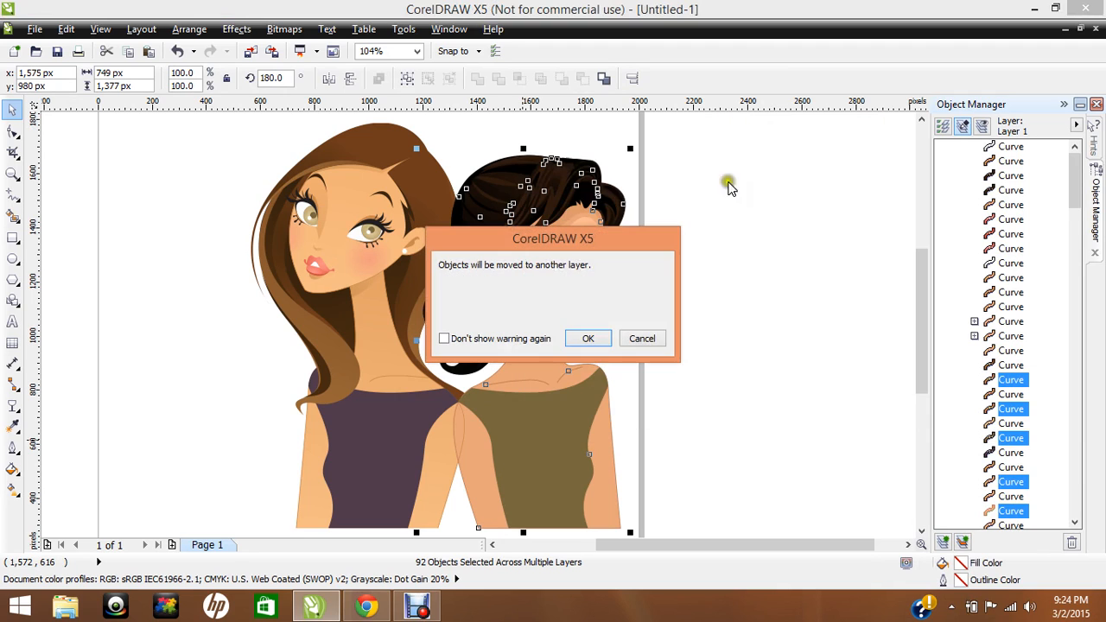
{"action": "left_click", "coordinate": [577, 339]}
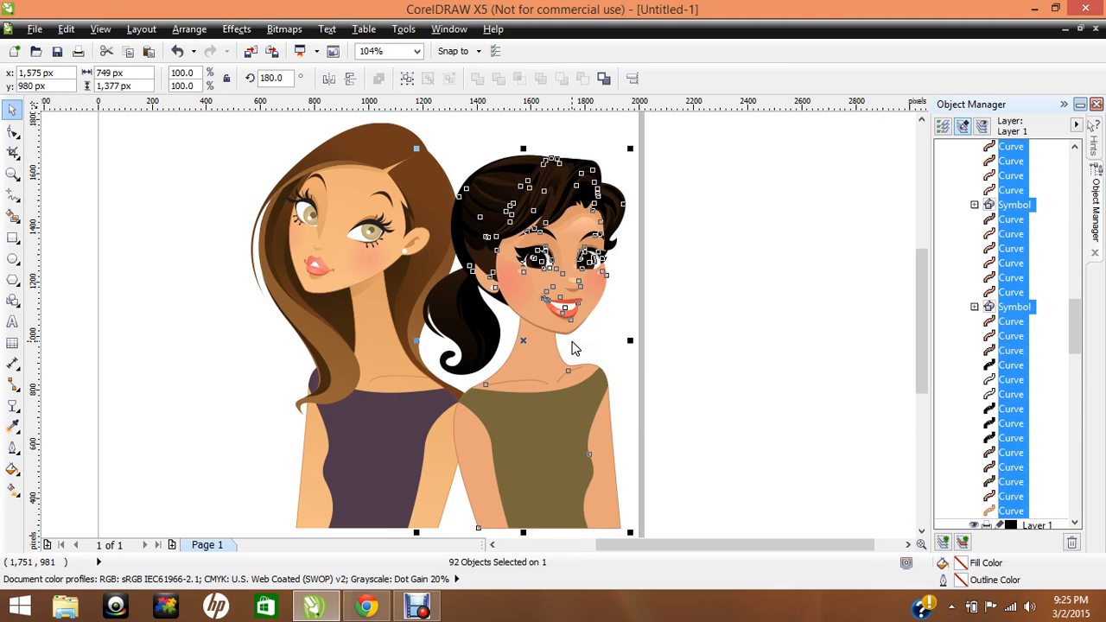
{"action": "left_click", "coordinate": [715, 474]}
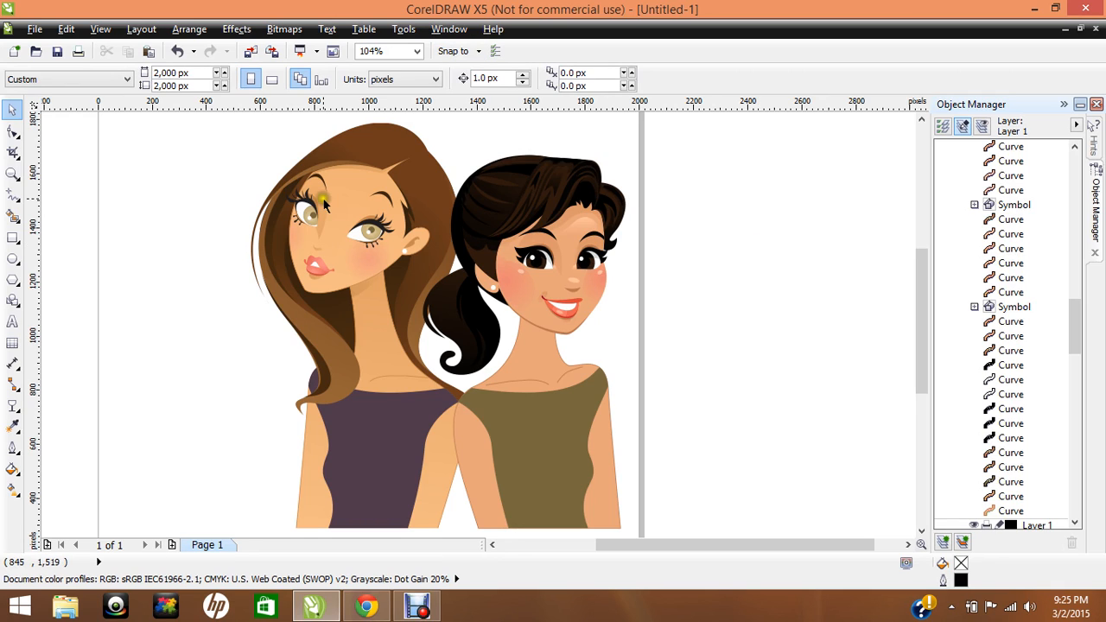
{"action": "left_click", "coordinate": [417, 610]}
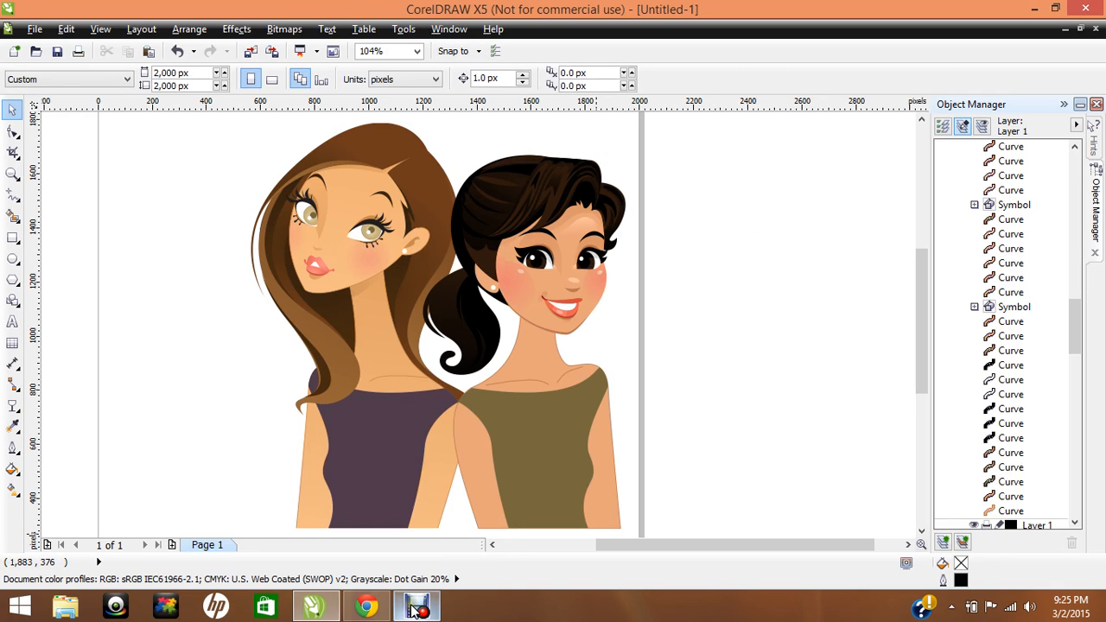